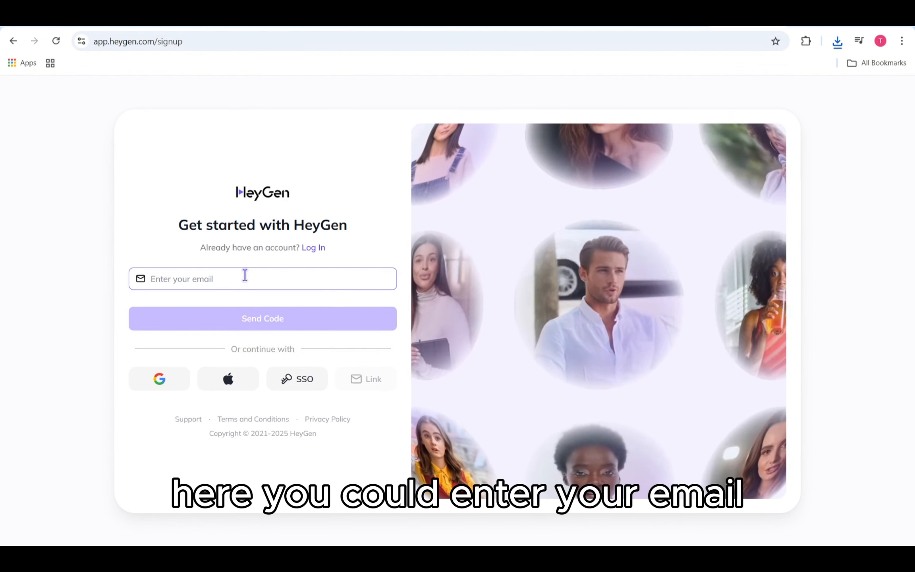
# - Sign up for HeyGen with a Google account and choose the Free plan
pyautogui.click(225, 282)
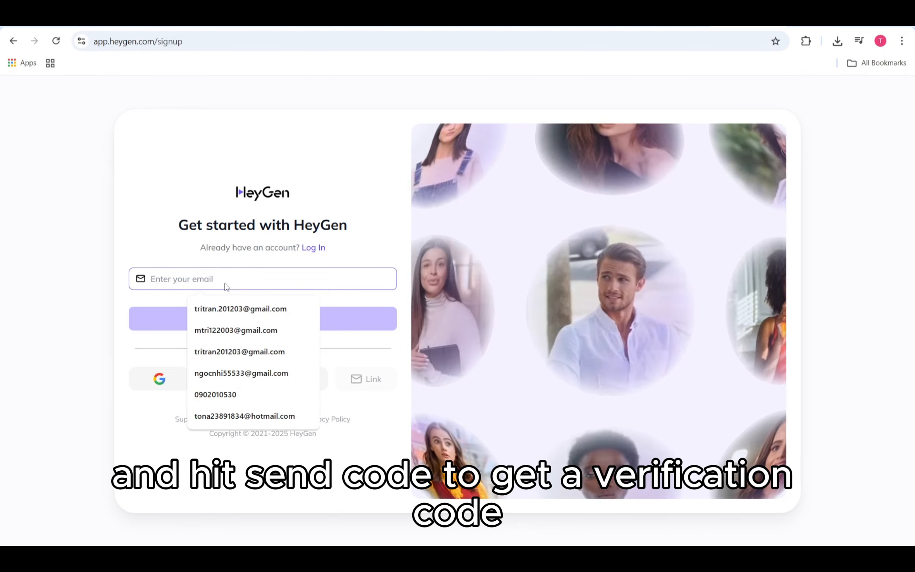
pyautogui.click(149, 255)
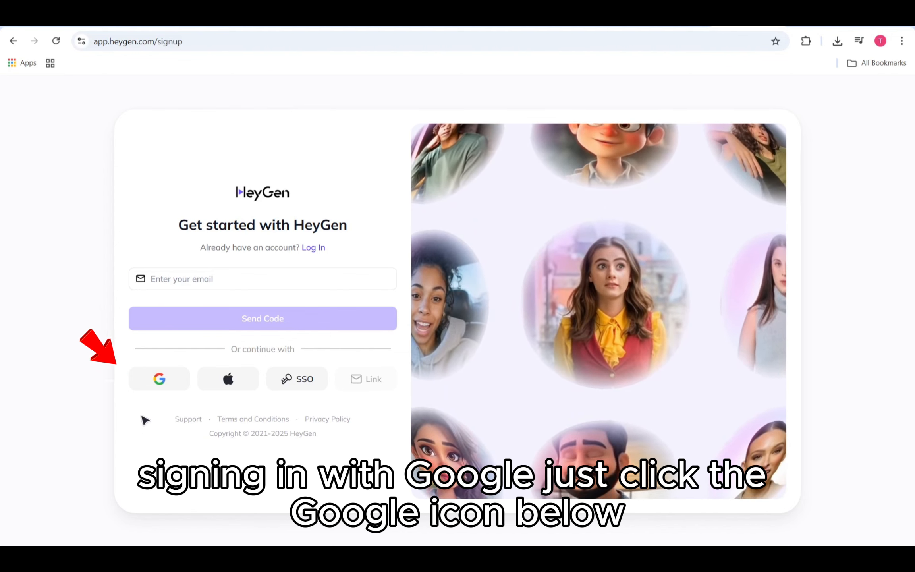
pyautogui.click(164, 383)
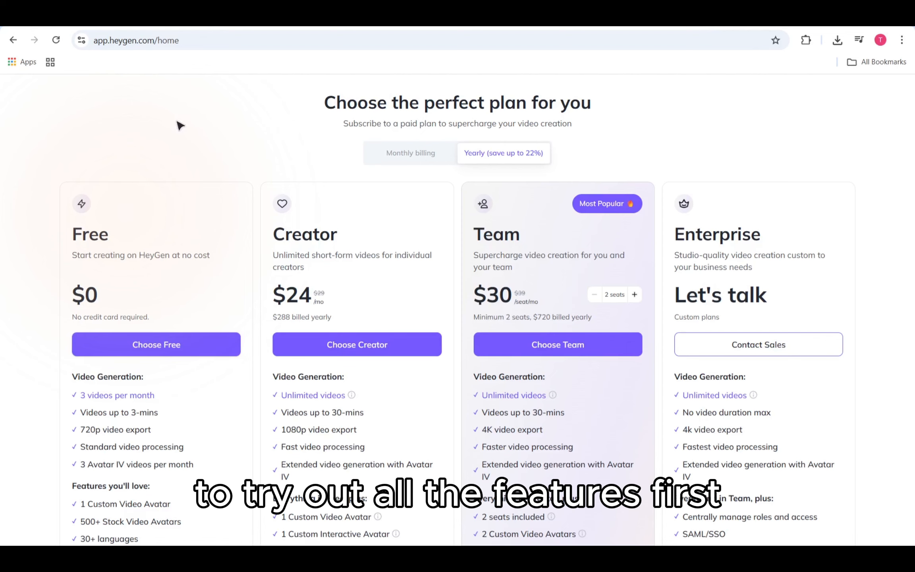
pyautogui.click(178, 346)
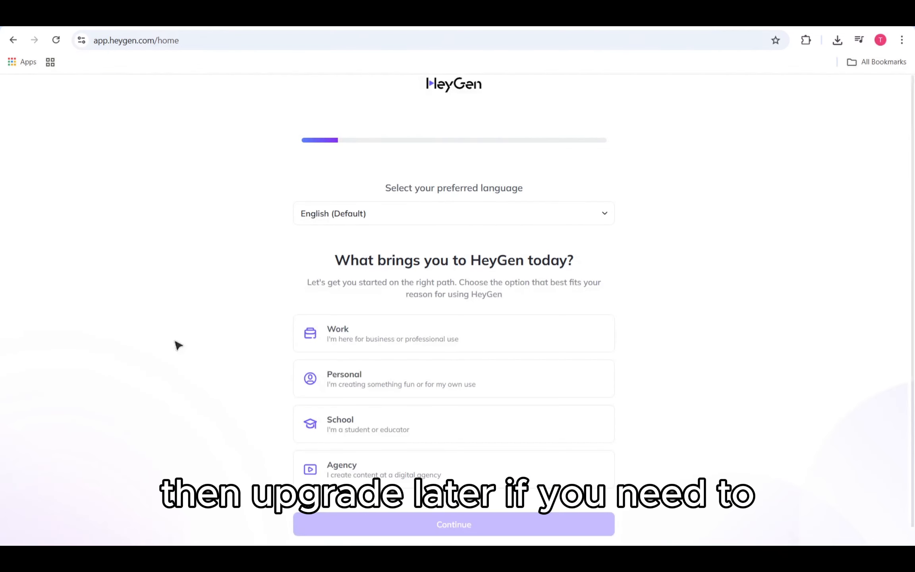
# - Complete the onboarding survey with Personal use, Content Creator as the role and a marketing video as the first creation
pyautogui.click(409, 384)
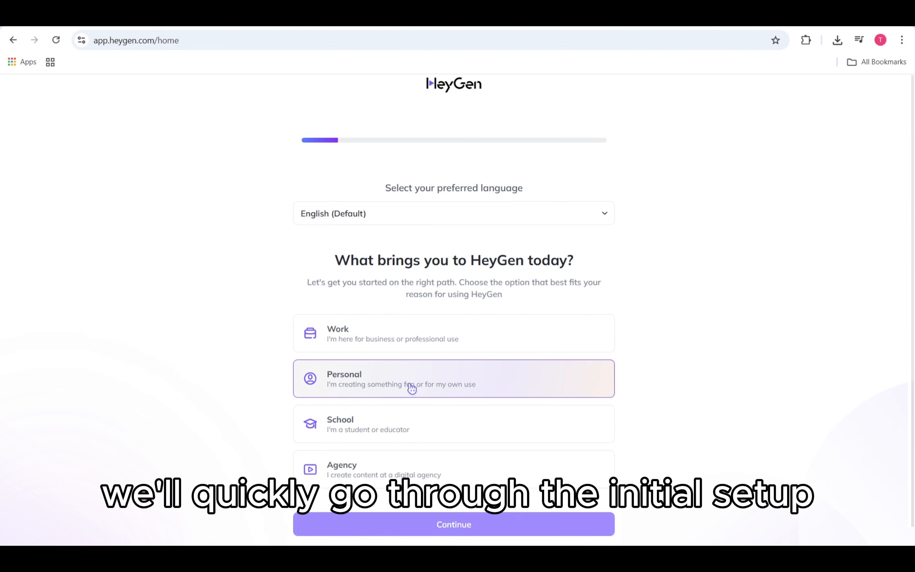
pyautogui.click(448, 525)
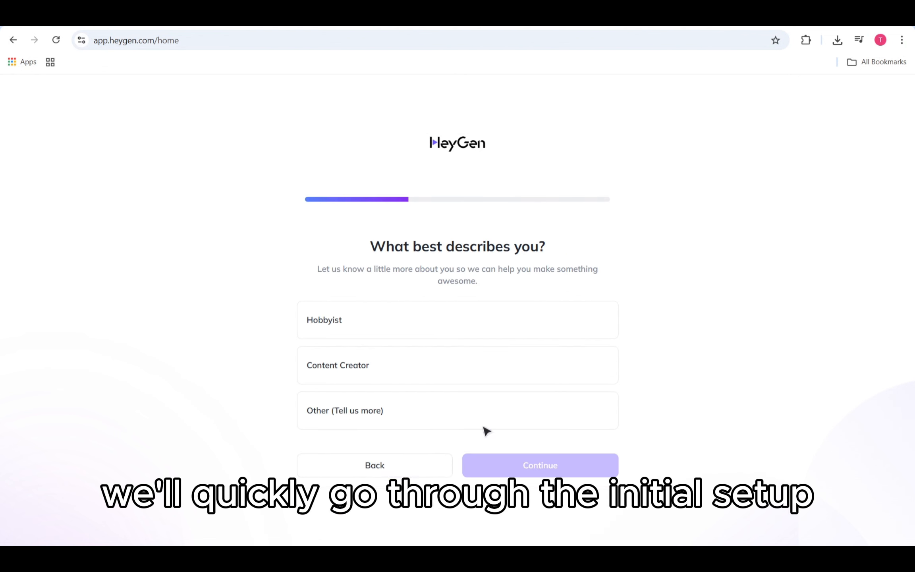
pyautogui.click(419, 376)
pyautogui.click(562, 475)
pyautogui.click(398, 285)
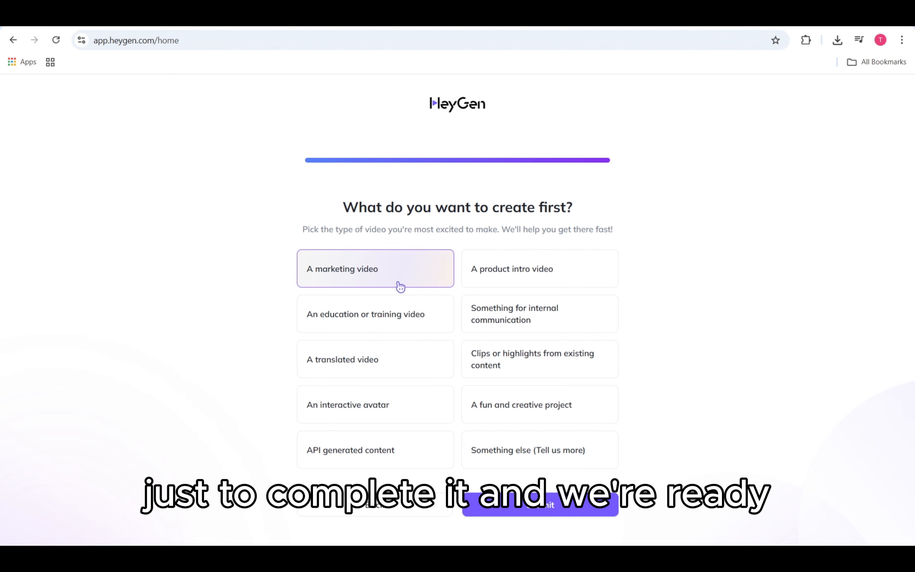
pyautogui.click(529, 509)
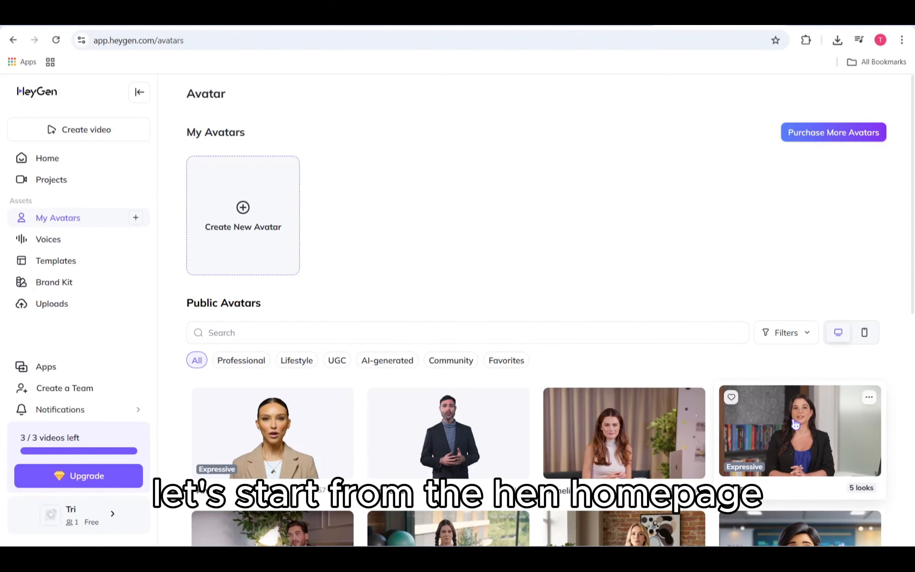
# - Create a new landscape video in the New AI Studio from the Learning Course Workshop Template
pyautogui.click(111, 136)
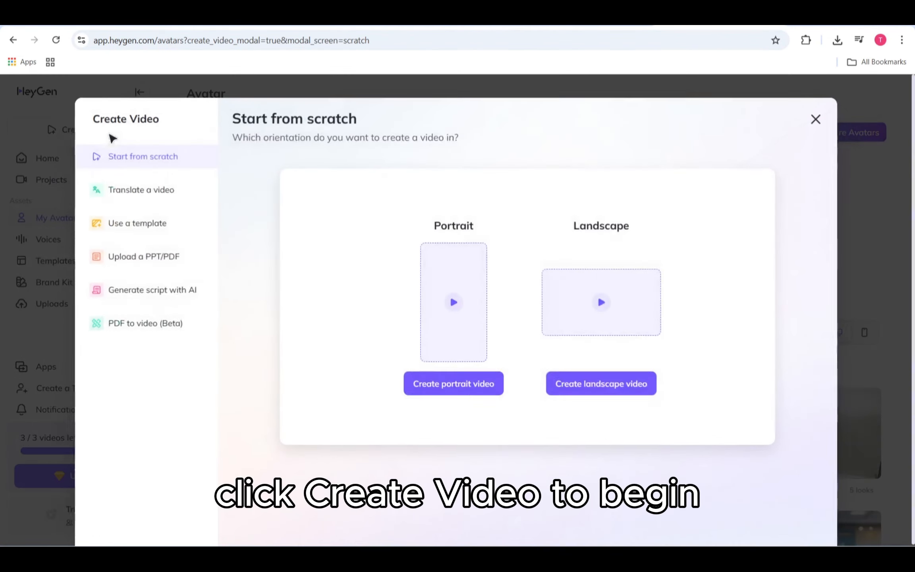
pyautogui.click(155, 226)
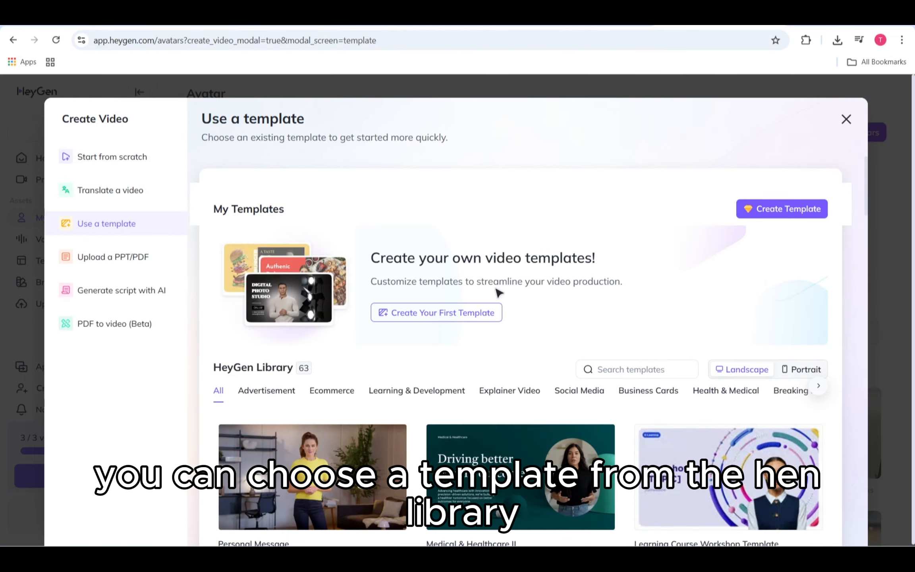
pyautogui.scroll(-4, 497, 293)
pyautogui.scroll(-2, 498, 294)
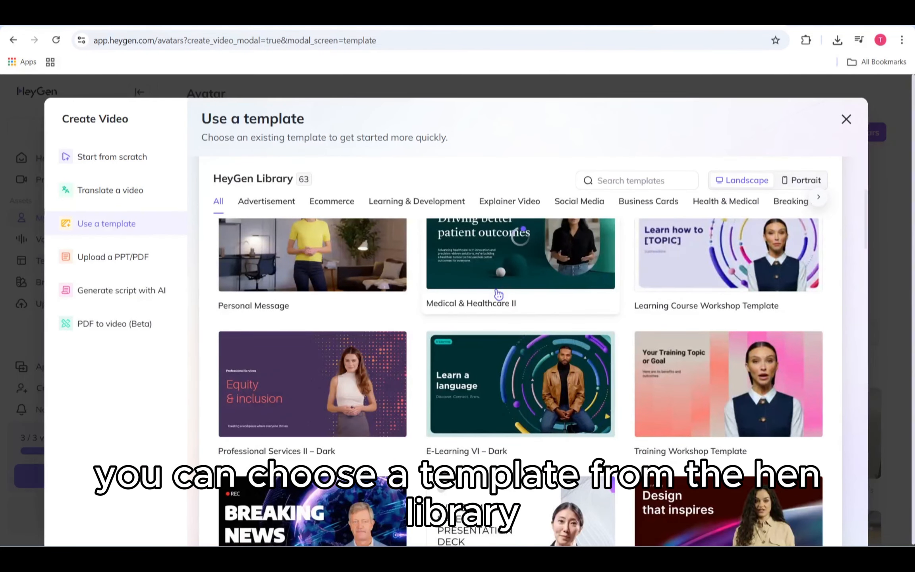
pyautogui.scroll(1, 648, 323)
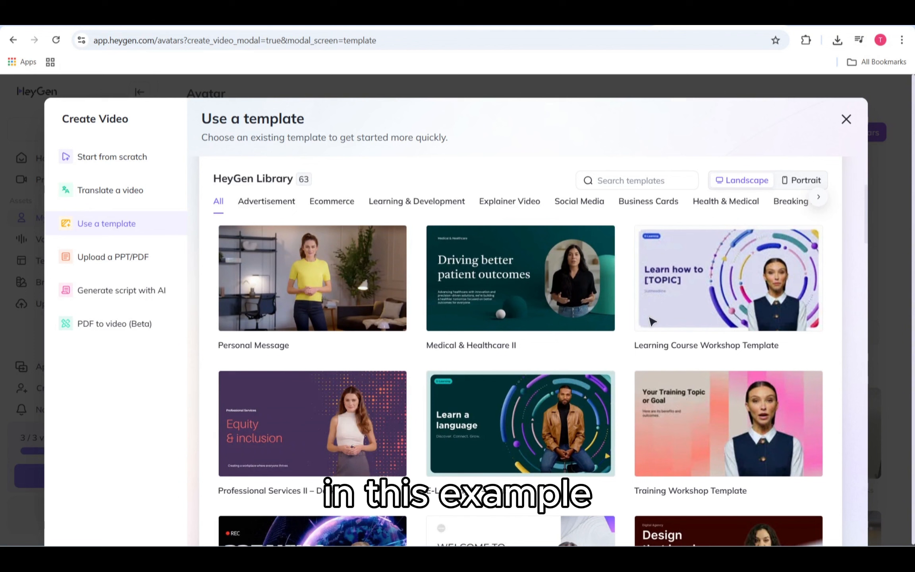
pyautogui.click(719, 320)
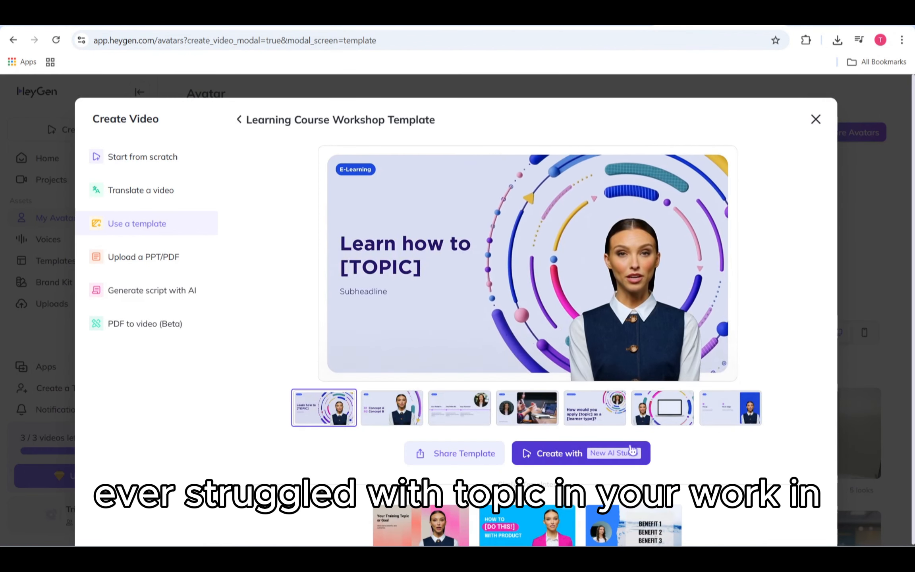
pyautogui.click(558, 453)
pyautogui.click(614, 209)
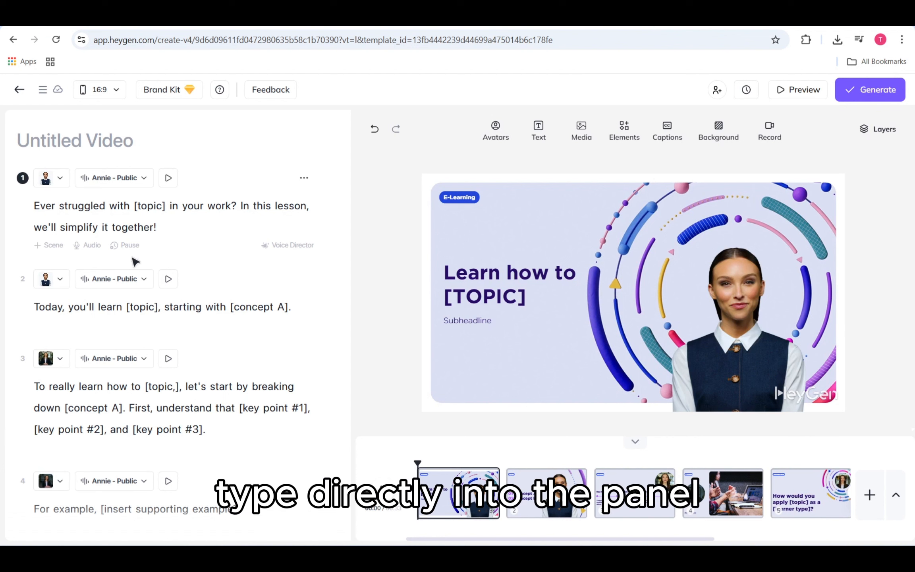
# - Examine the audio, pronunciation and voice options available for the first scene's script
pyautogui.click(91, 246)
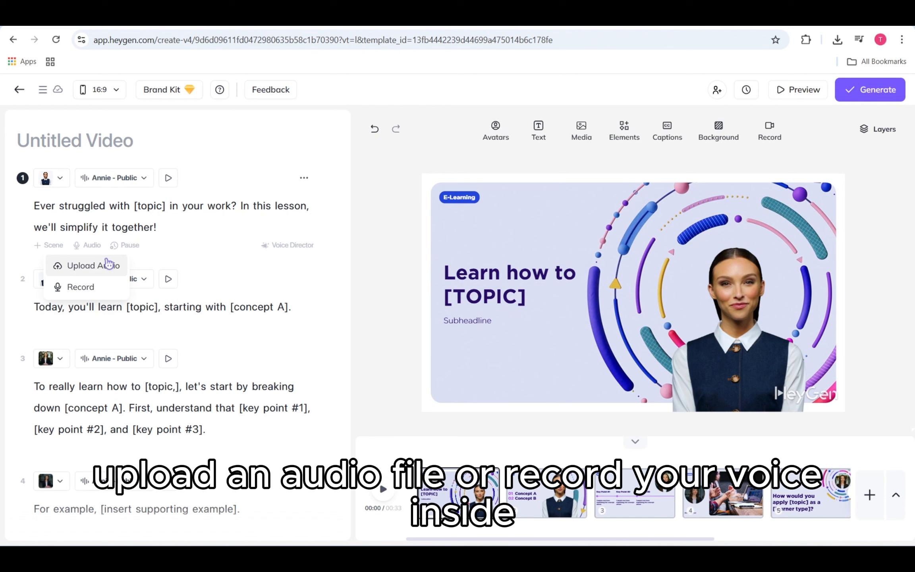
pyautogui.click(183, 242)
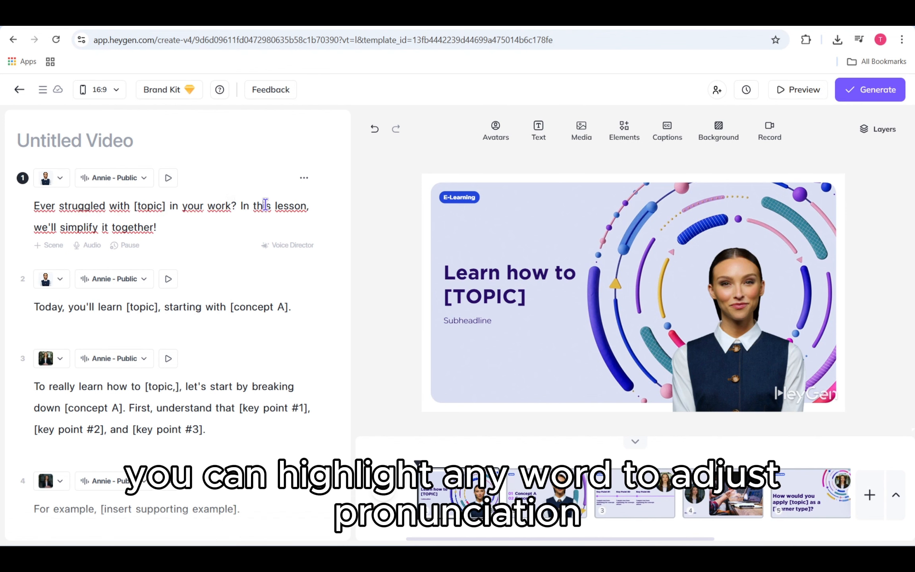
pyautogui.moveTo(261, 205); pyautogui.dragTo(274, 201)
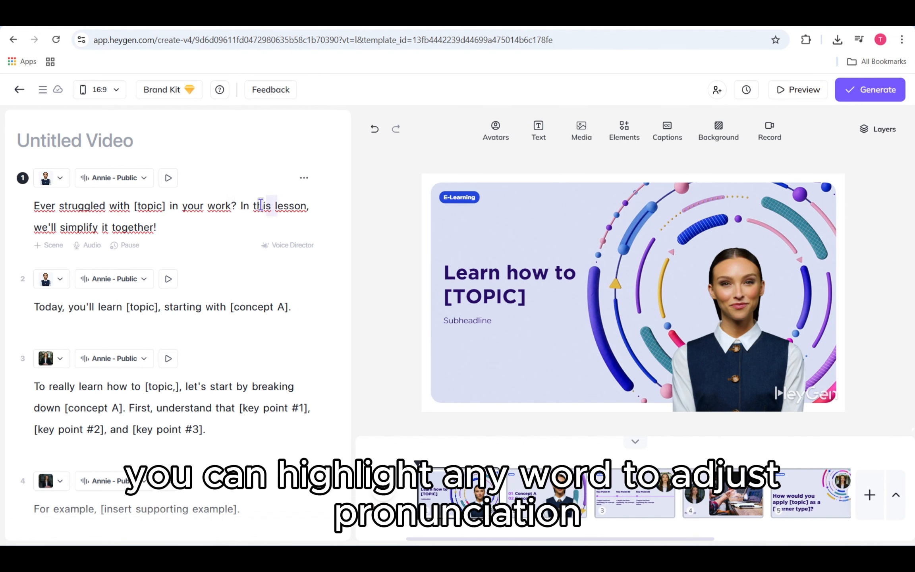
pyautogui.click(286, 220)
pyautogui.click(150, 180)
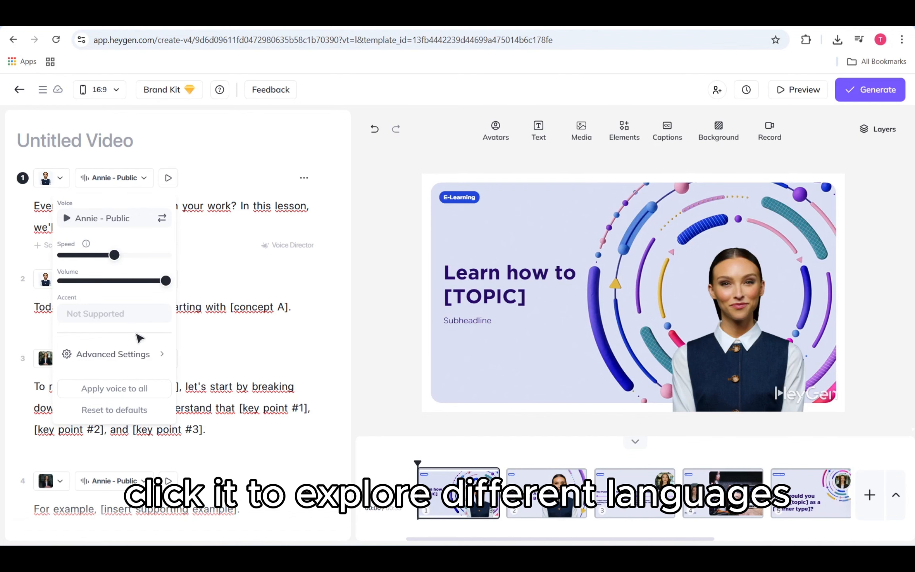
pyautogui.click(285, 231)
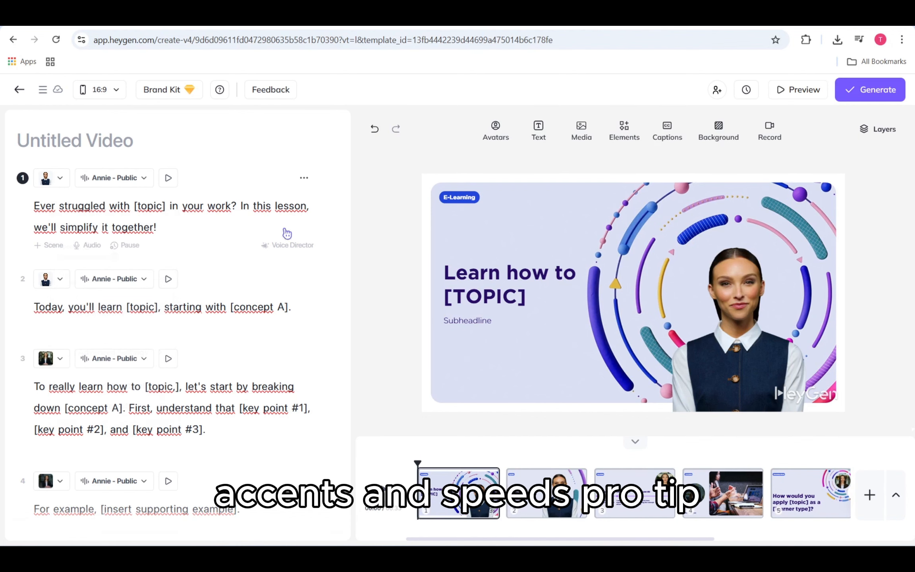
# - Translate the first scene's script into French (Belgium) and apply the translation
pyautogui.click(304, 179)
pyautogui.click(282, 244)
pyautogui.write('g')
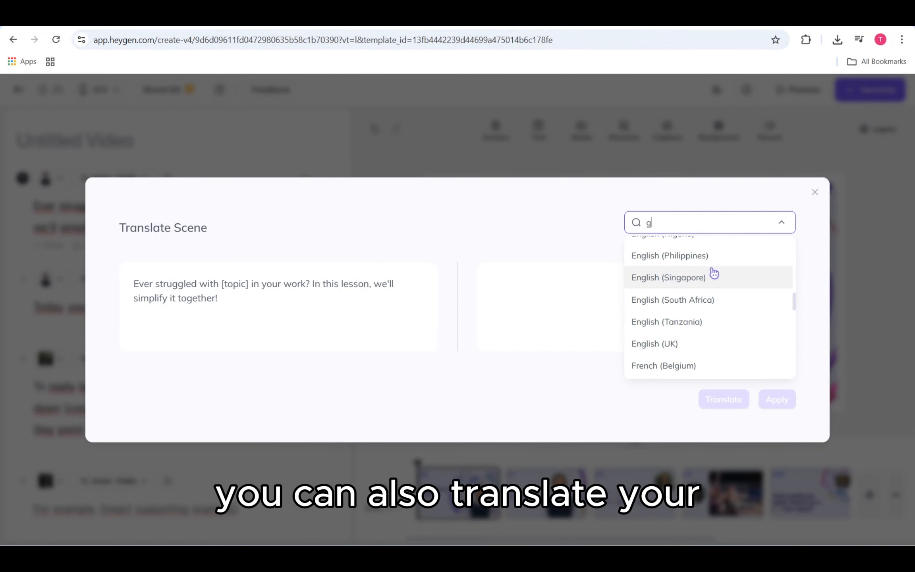
pyautogui.click(713, 366)
pyautogui.click(739, 401)
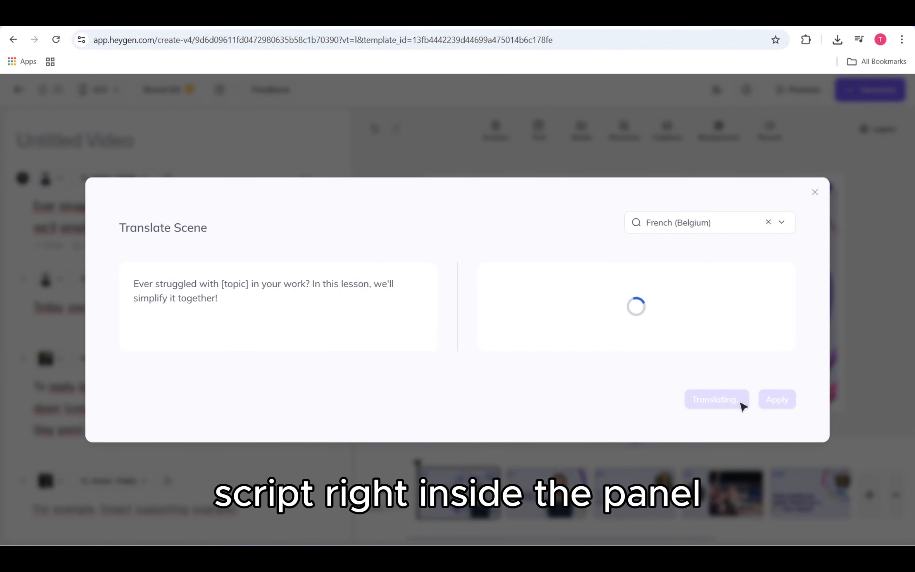
pyautogui.click(767, 390)
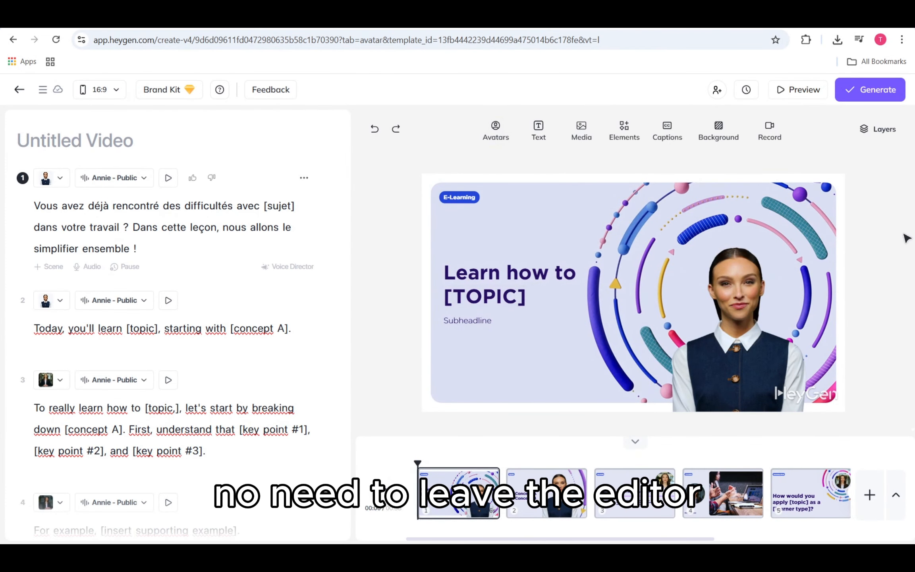
# - Replace the first scene's avatar with the Armando Suit Front look and dismiss the upgrade offer
pyautogui.click(497, 128)
pyautogui.scroll(-3, 548, 355)
pyautogui.scroll(-5, 547, 356)
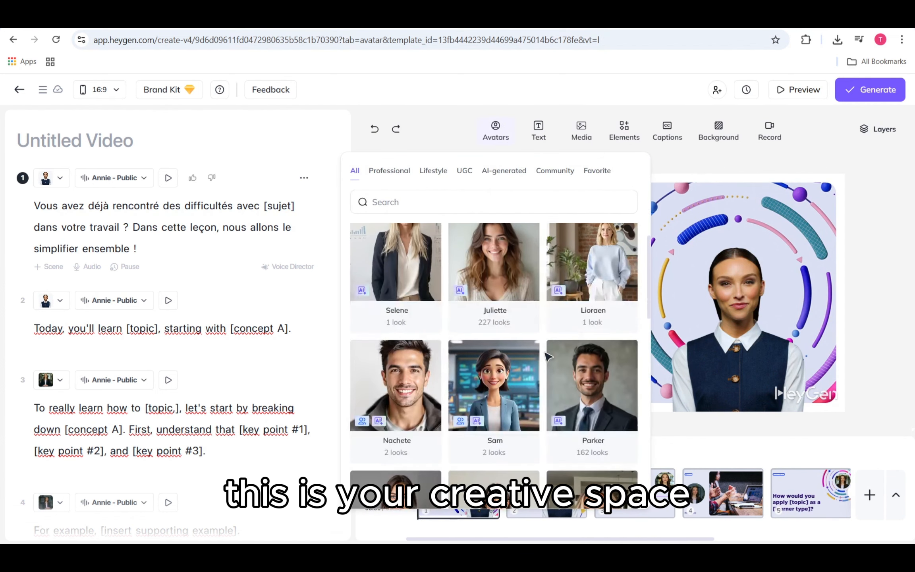
pyautogui.scroll(10, 547, 356)
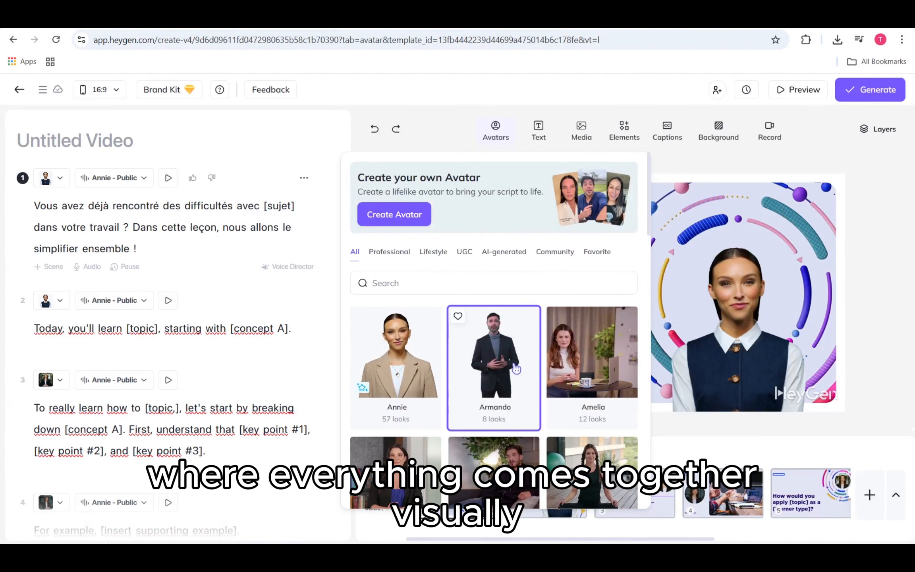
pyautogui.click(523, 369)
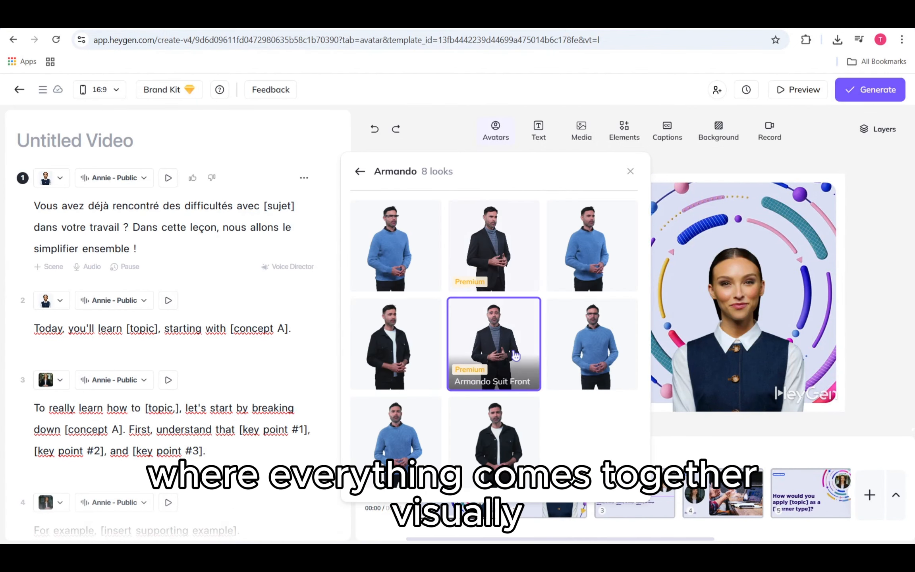
pyautogui.click(515, 326)
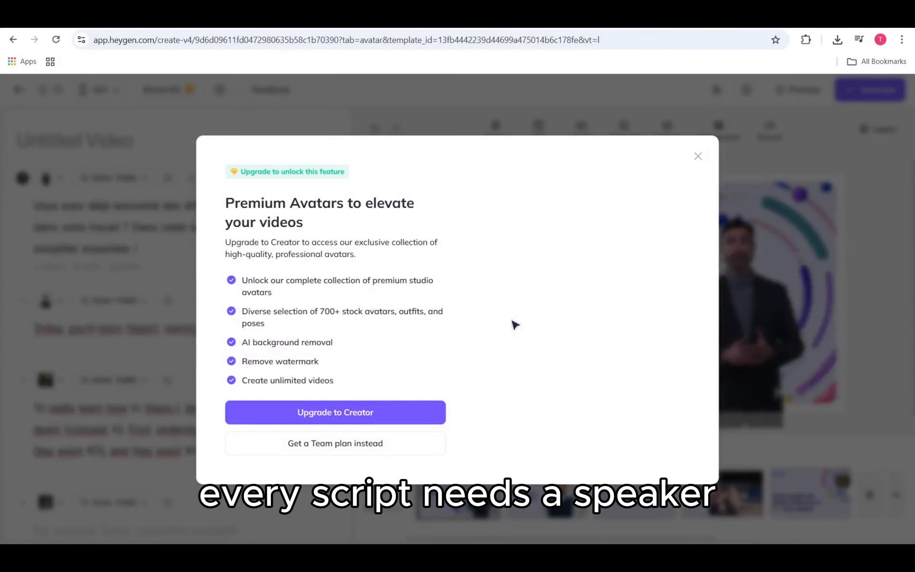
pyautogui.click(698, 156)
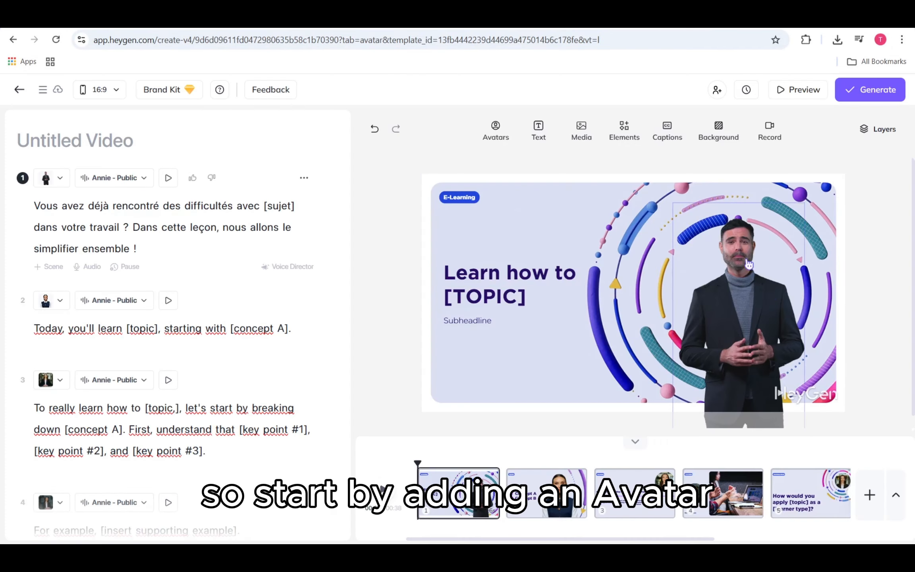
# - Try Close framing on the first scene's avatar and set its framing to Circle
pyautogui.click(737, 294)
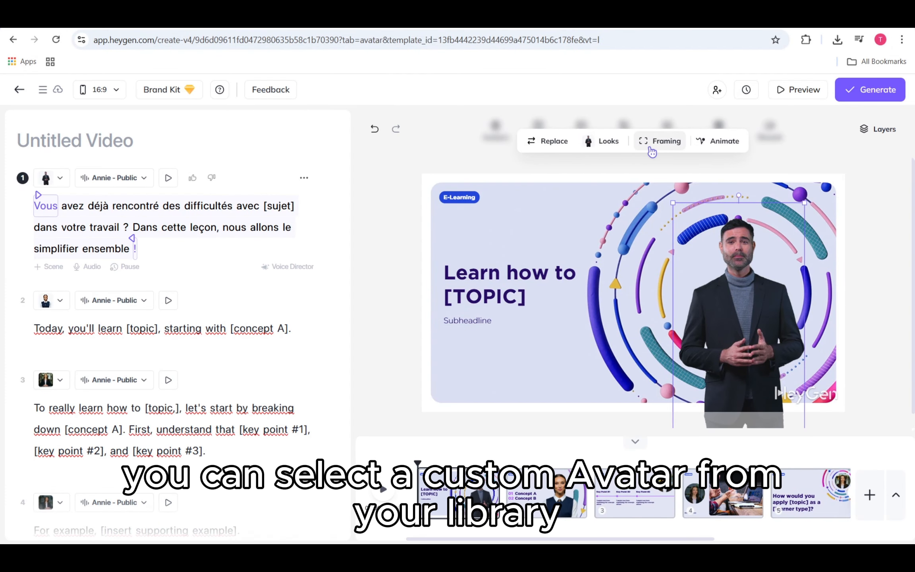
pyautogui.click(620, 149)
pyautogui.click(661, 141)
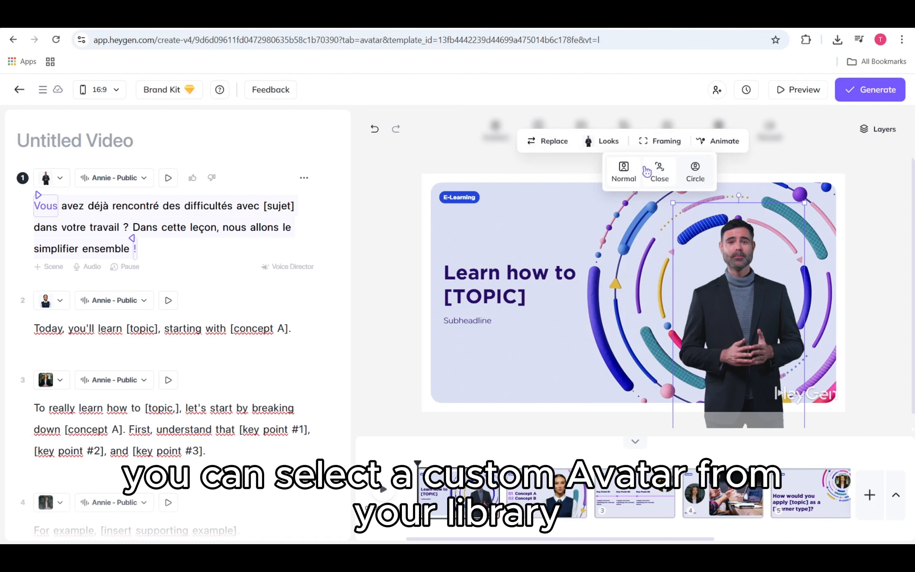
pyautogui.click(660, 171)
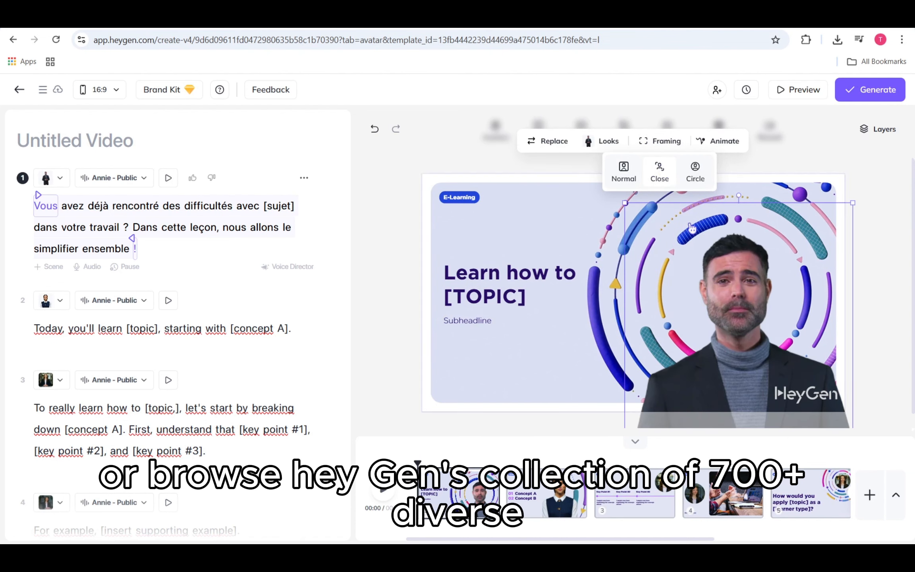
pyautogui.click(891, 310)
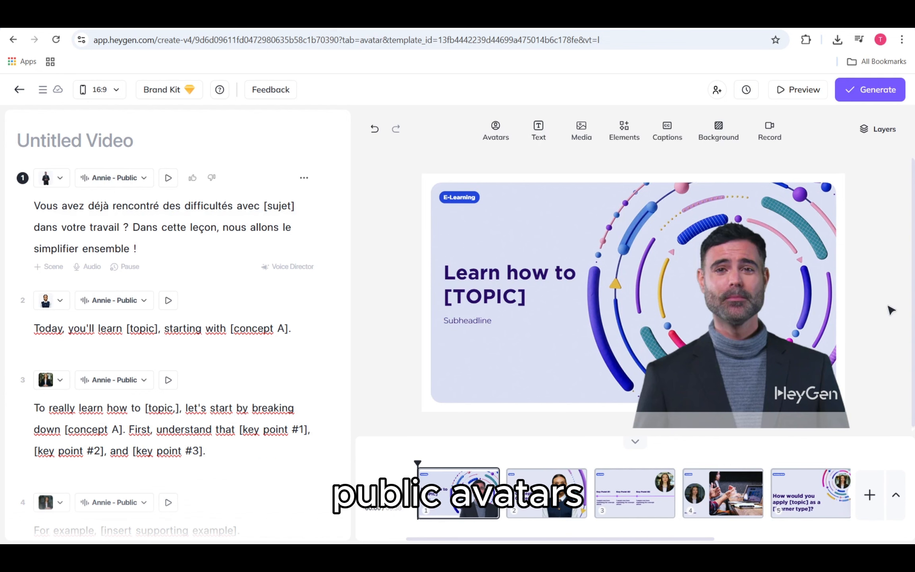
pyautogui.click(760, 265)
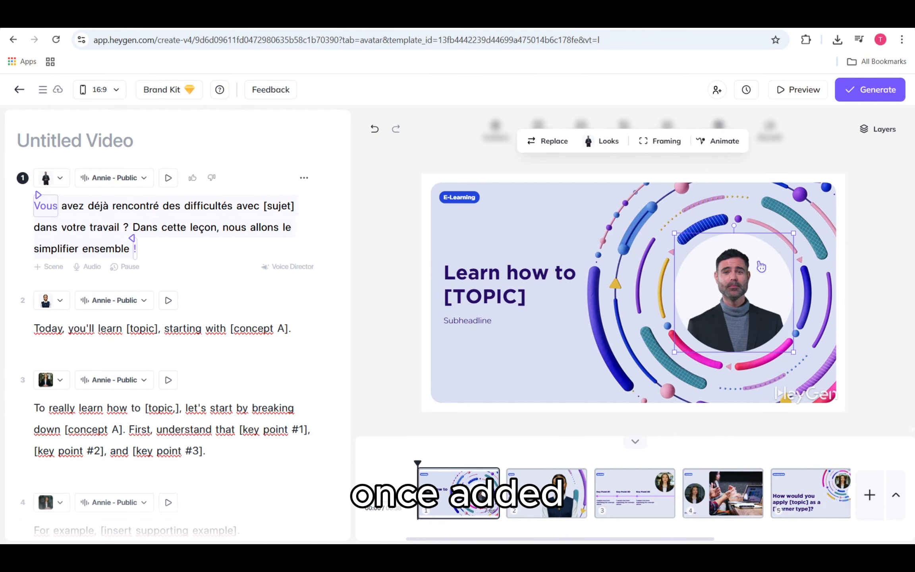
pyautogui.click(886, 263)
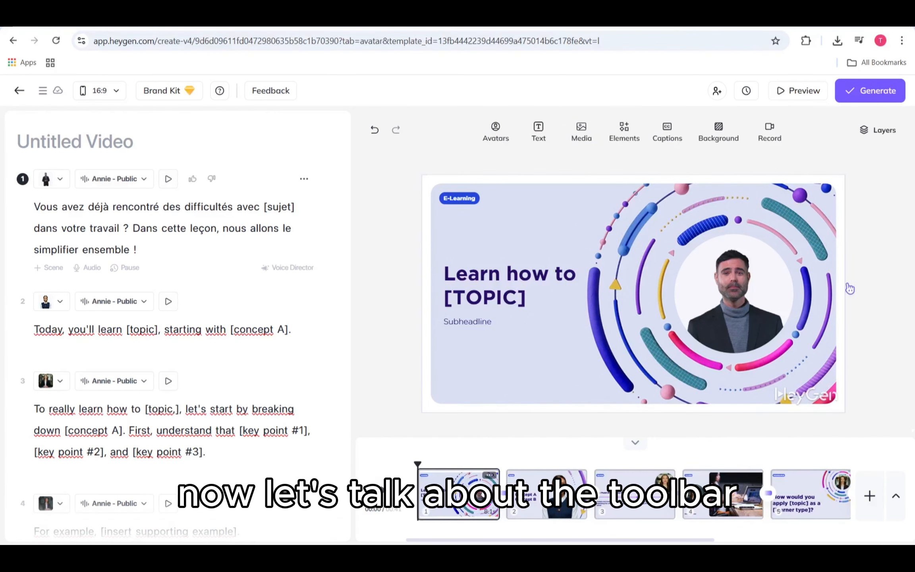
# - Browse the image, video and music categories of the media library
pyautogui.click(585, 141)
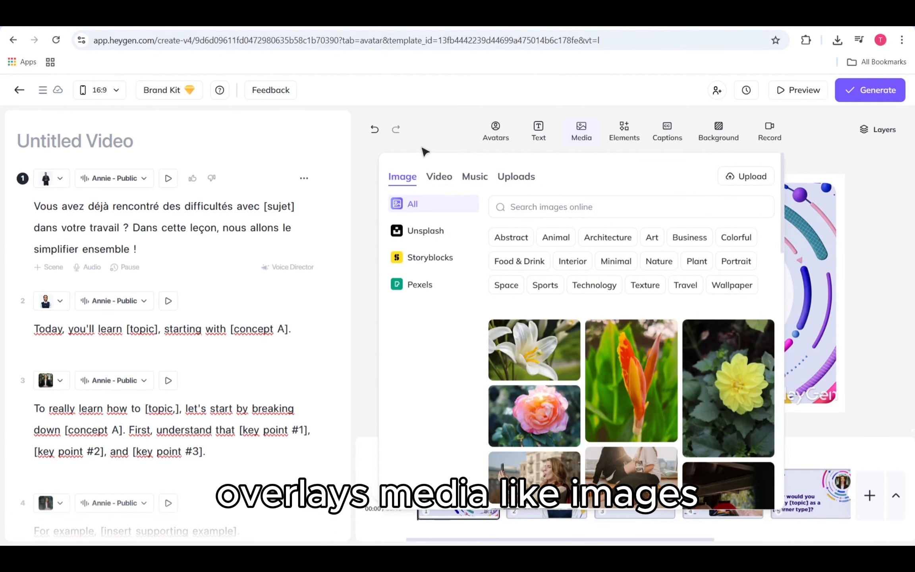
pyautogui.click(439, 181)
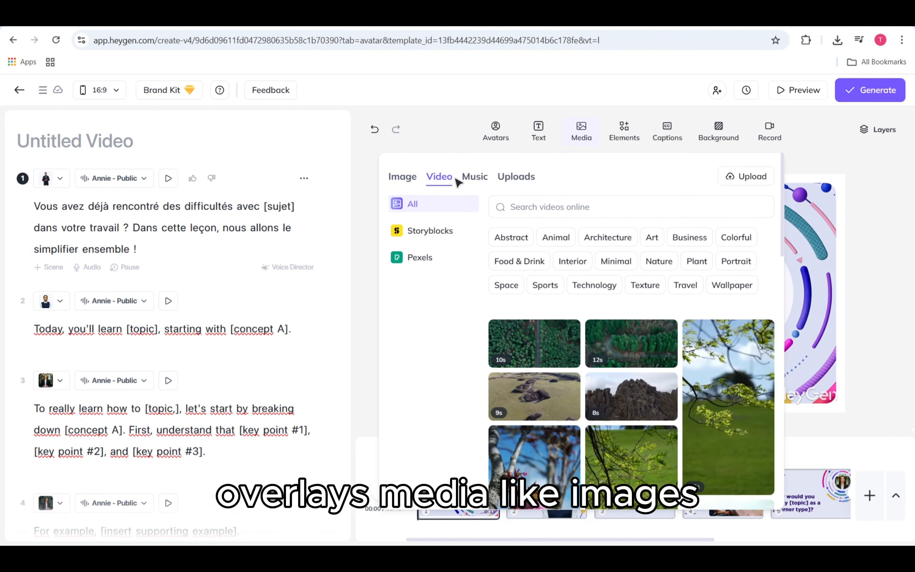
pyautogui.click(473, 180)
pyautogui.click(585, 143)
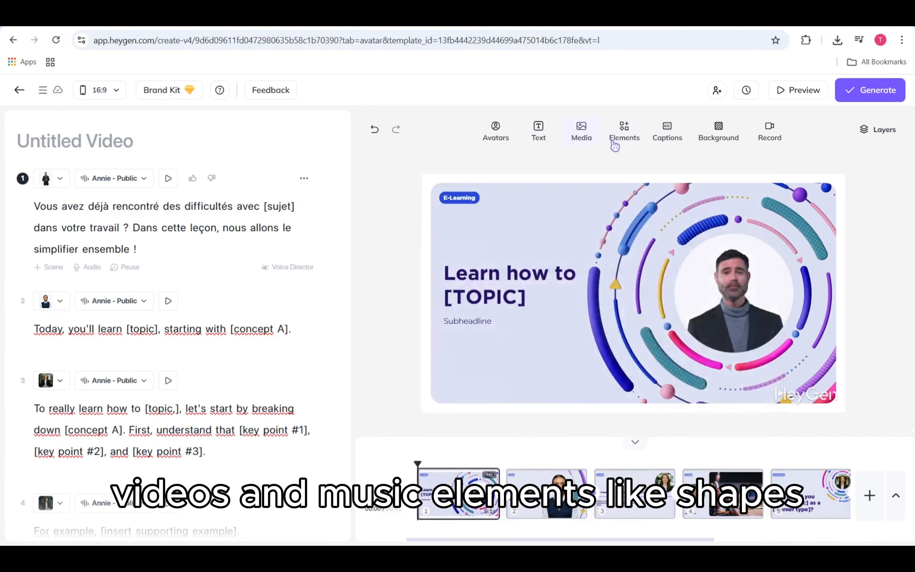
# - Browse the shapes, frames, stickers and icons available as scene elements
pyautogui.click(624, 131)
pyautogui.click(496, 178)
pyautogui.click(543, 178)
pyautogui.click(583, 179)
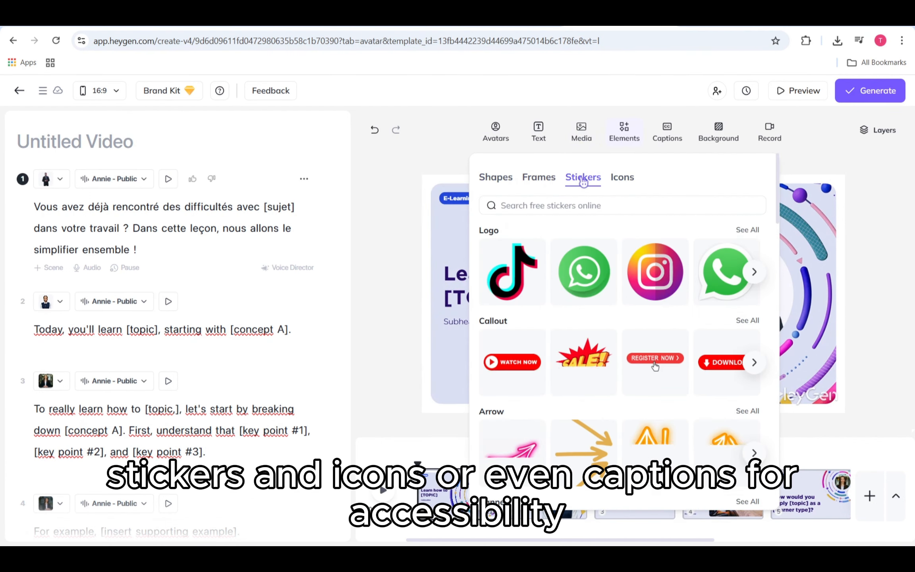
pyautogui.click(622, 178)
# - Place the "New Title" text below the subheadline in the first scene and deselect it
pyautogui.moveTo(636, 299); pyautogui.dragTo(497, 368)
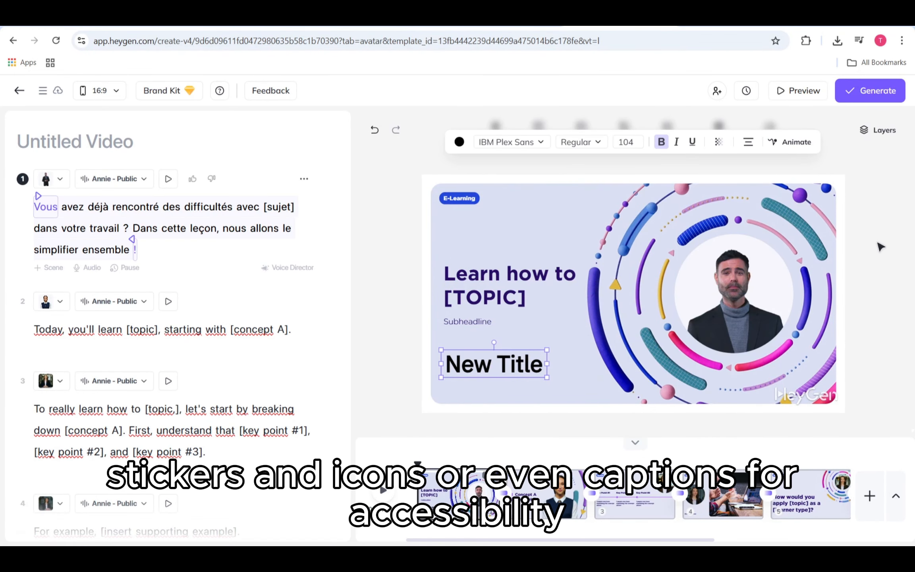
pyautogui.click(901, 268)
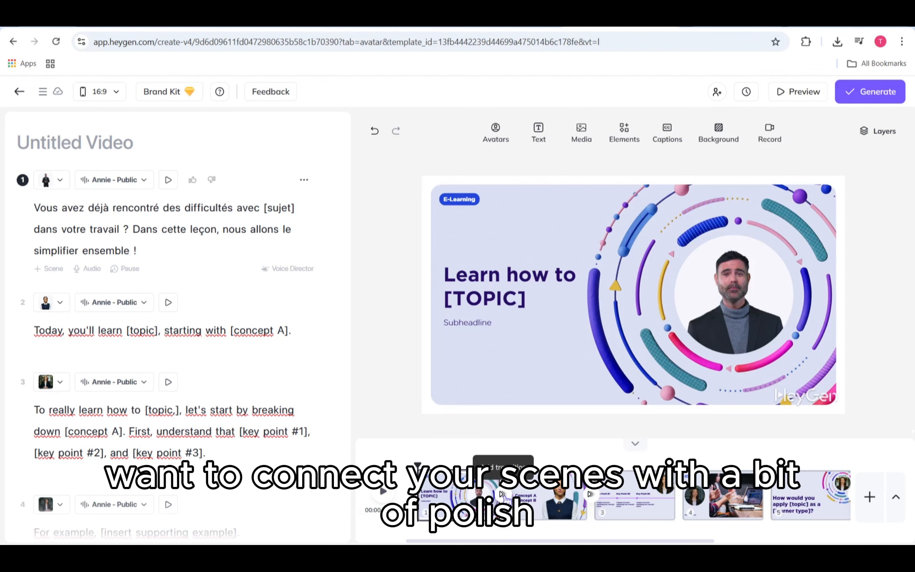
# - Add the gradual fade transition between the first two scenes and apply it to all scenes
pyautogui.click(502, 495)
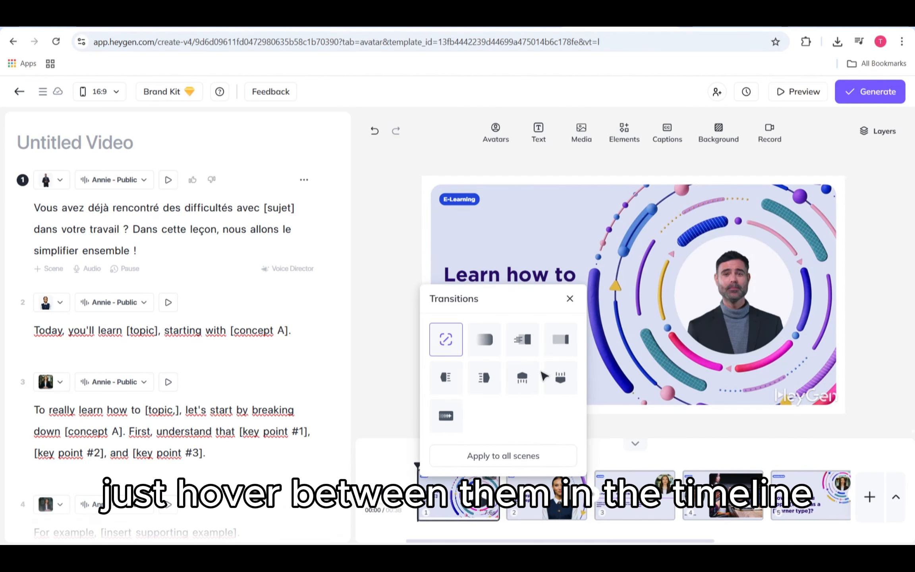
pyautogui.click(484, 340)
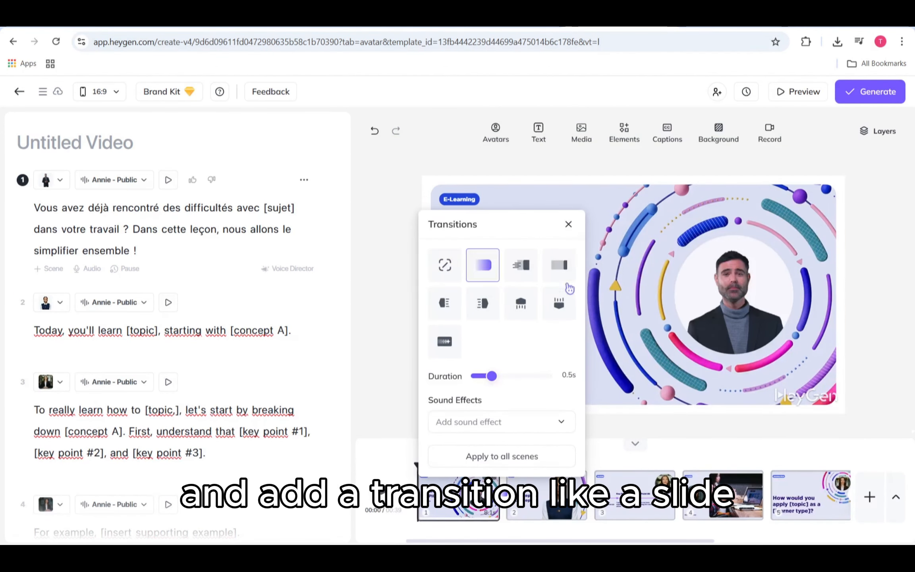
pyautogui.click(536, 456)
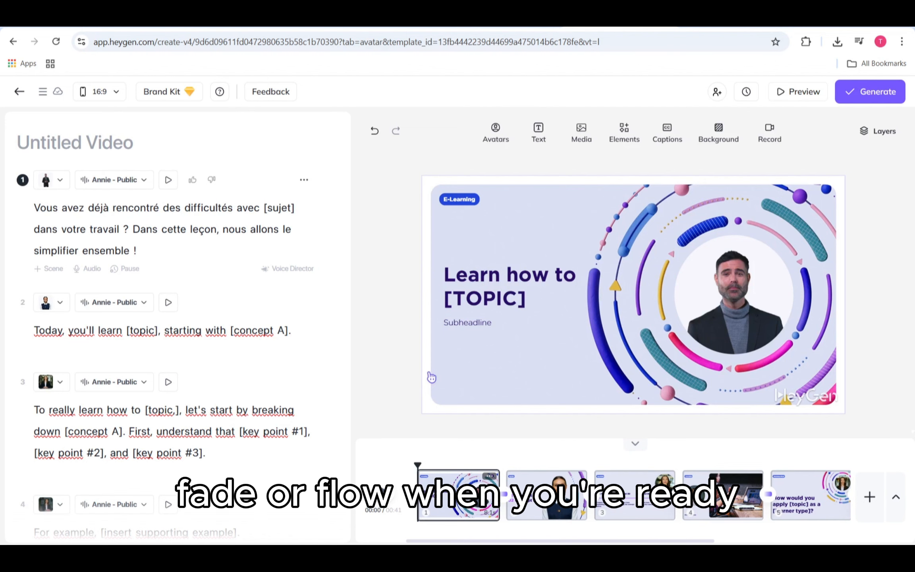
# - View the draft preview of the video and check the resolution choices in the video generation settings
pyautogui.click(796, 94)
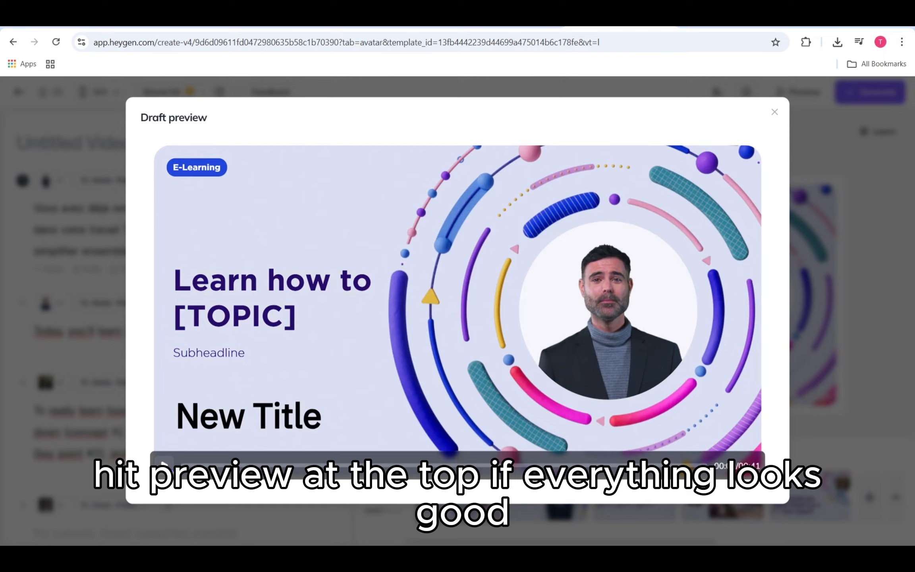
pyautogui.click(774, 112)
pyautogui.click(870, 97)
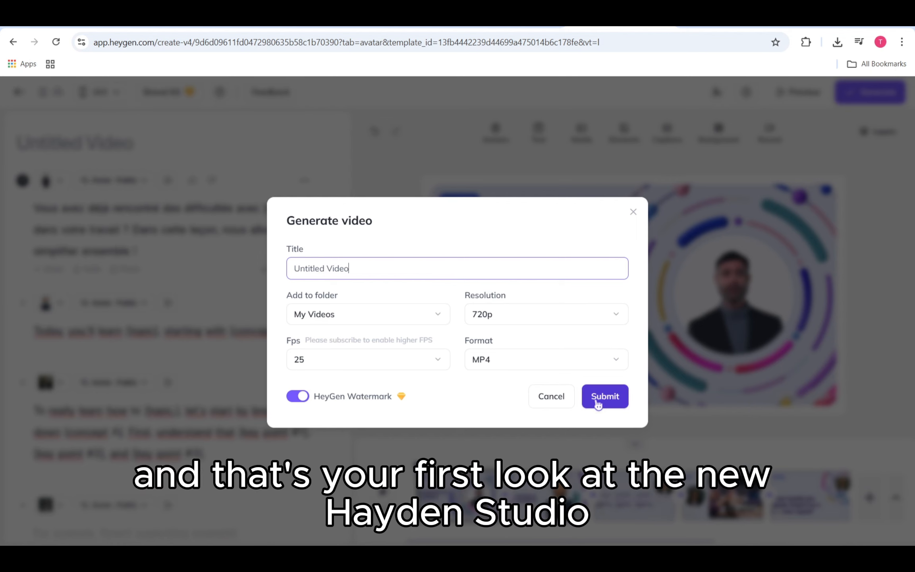
pyautogui.click(588, 314)
pyautogui.click(593, 315)
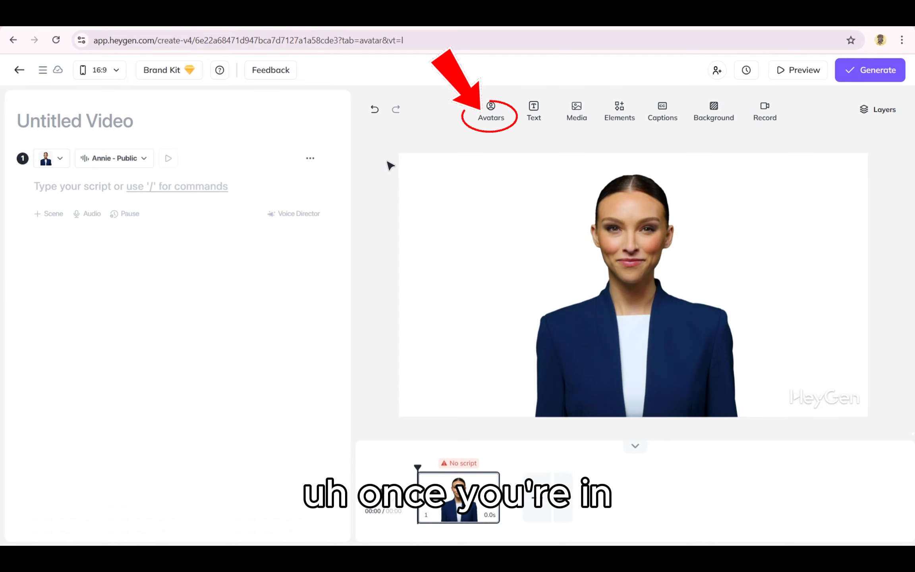
# - Browse the avatar library and check the video and photo options for creating a custom avatar
pyautogui.click(491, 117)
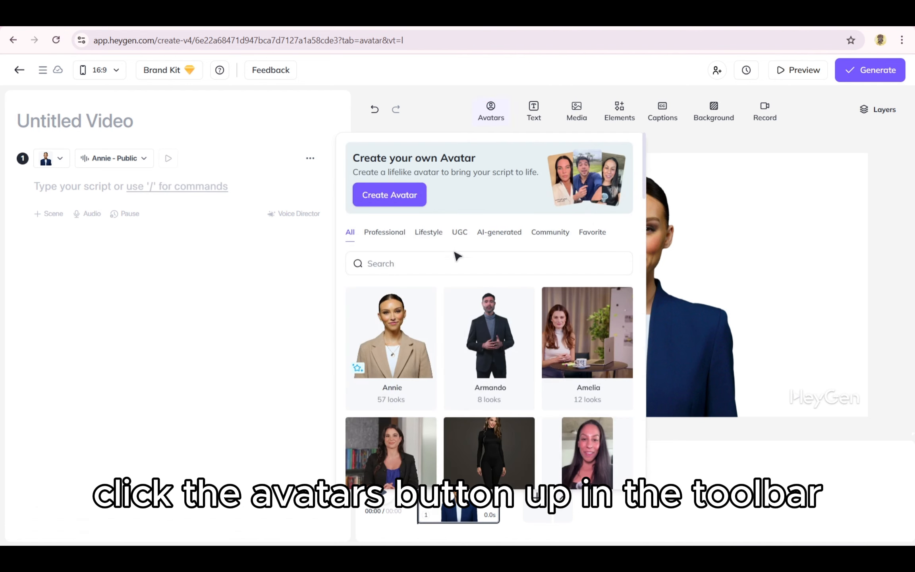
pyautogui.scroll(-5, 456, 338)
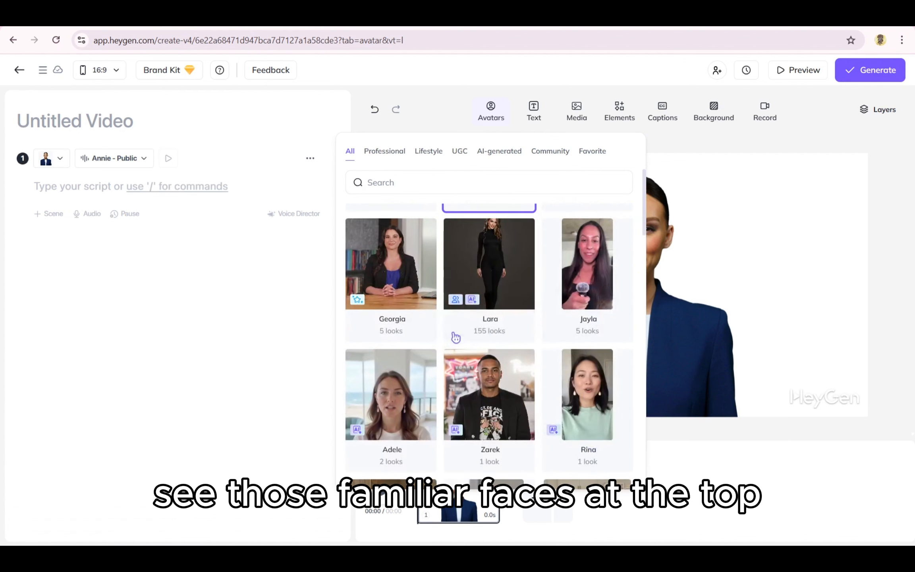
pyautogui.scroll(-3, 456, 338)
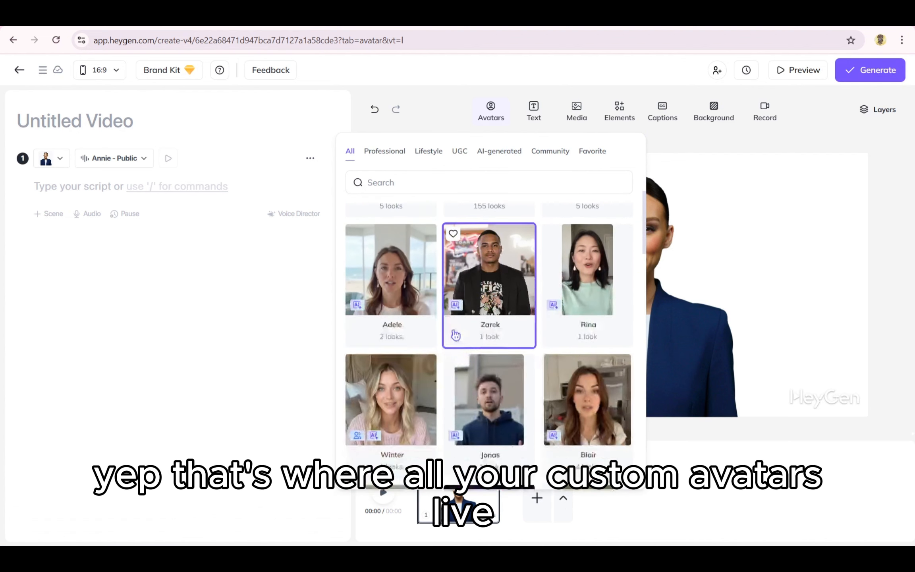
pyautogui.scroll(-2, 456, 335)
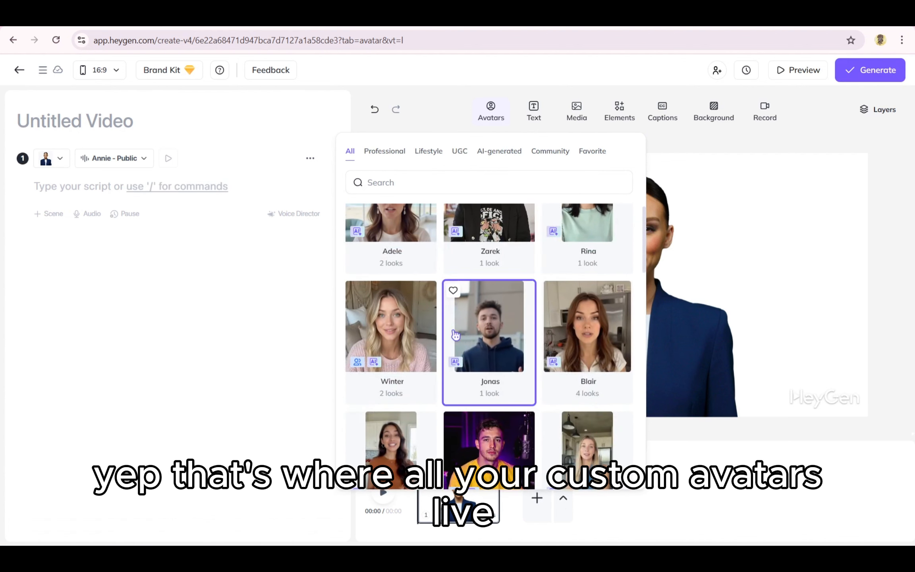
pyautogui.scroll(-2, 455, 334)
pyautogui.scroll(7, 456, 336)
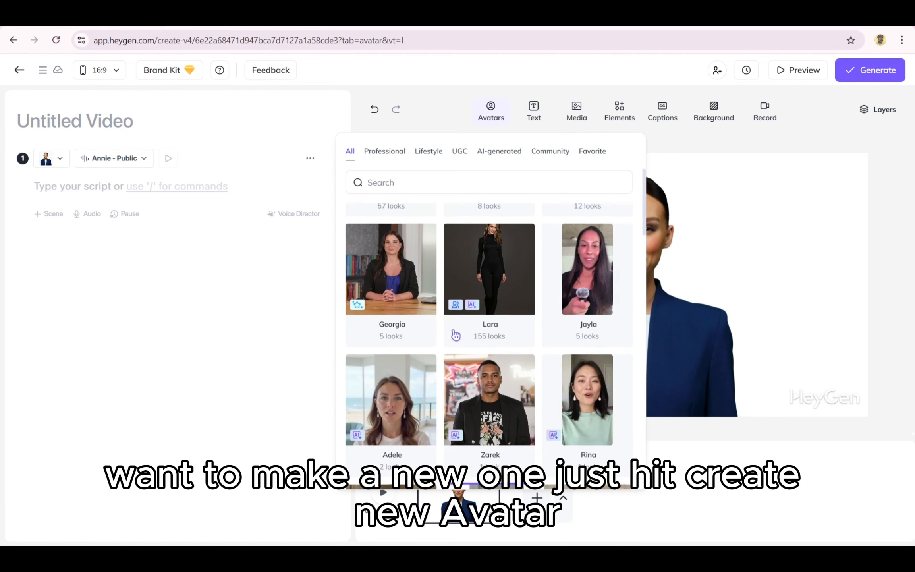
pyautogui.scroll(5, 456, 336)
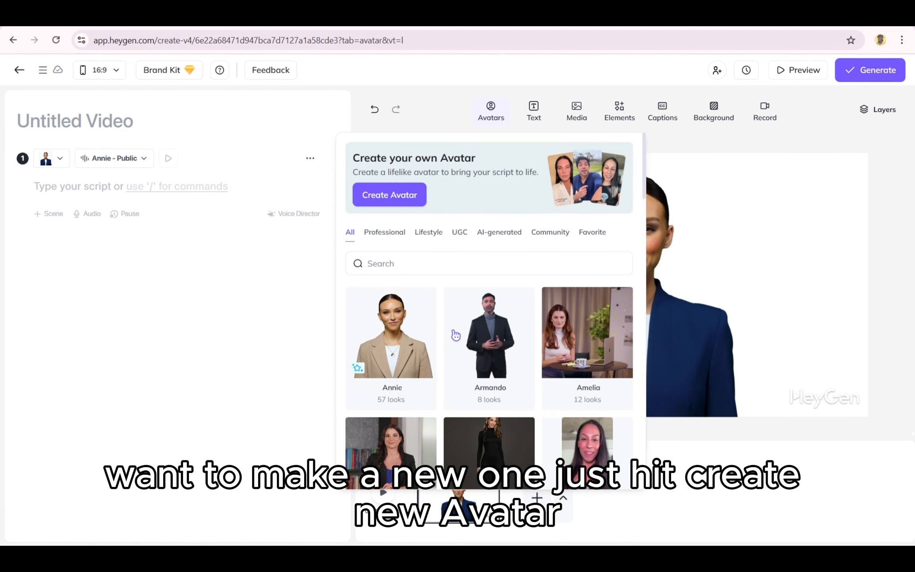
pyautogui.click(400, 201)
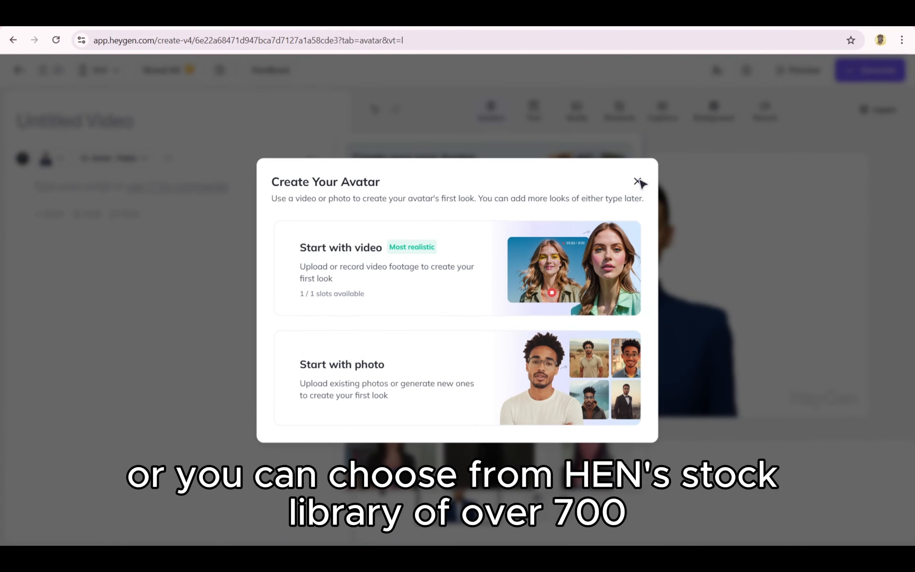
pyautogui.click(638, 182)
# - Look further through the public avatars in the library and close it
pyautogui.scroll(-6, 478, 318)
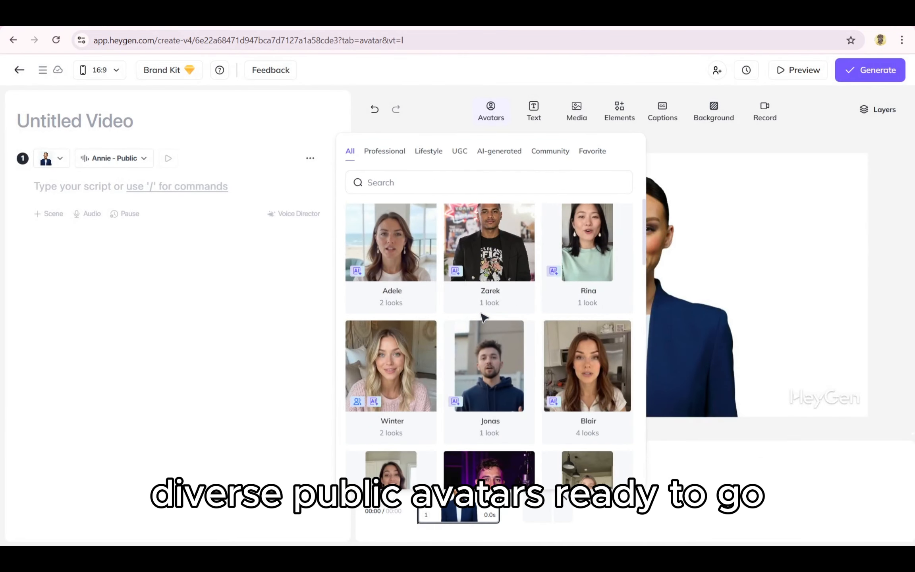
pyautogui.scroll(-8, 483, 317)
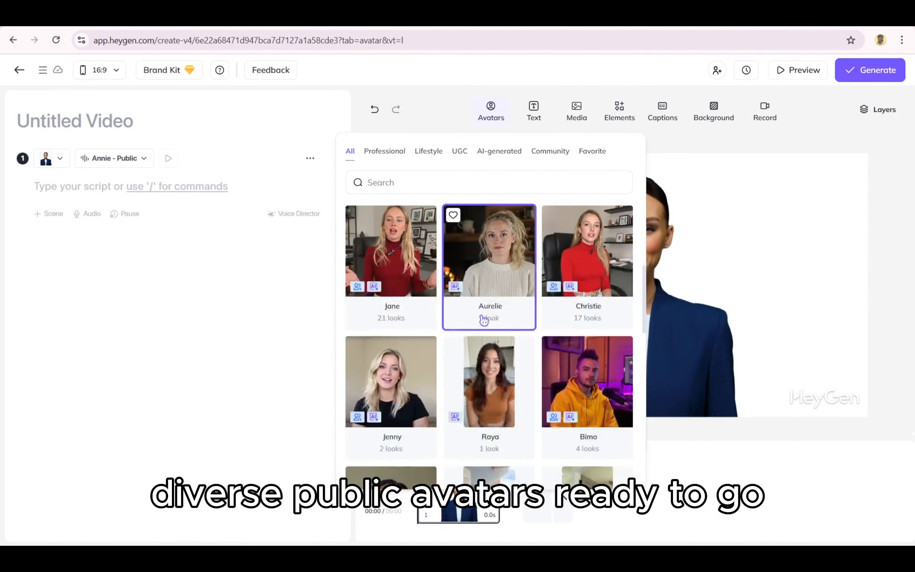
pyautogui.scroll(-5, 484, 320)
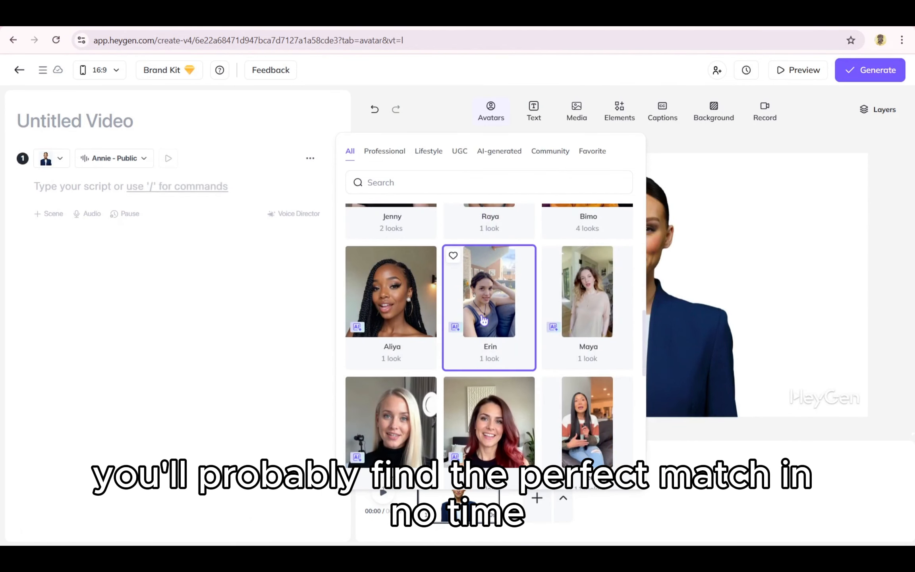
pyautogui.scroll(-6, 484, 320)
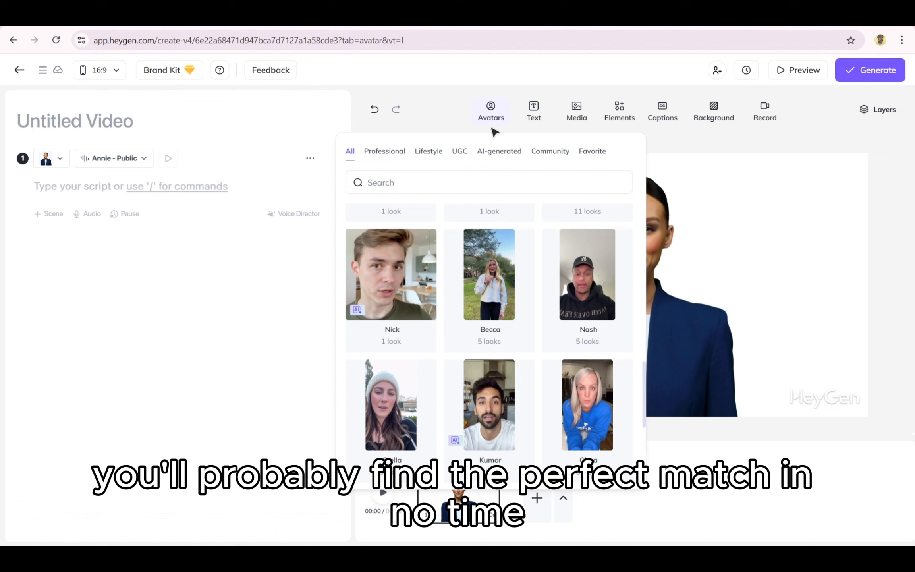
pyautogui.click(492, 122)
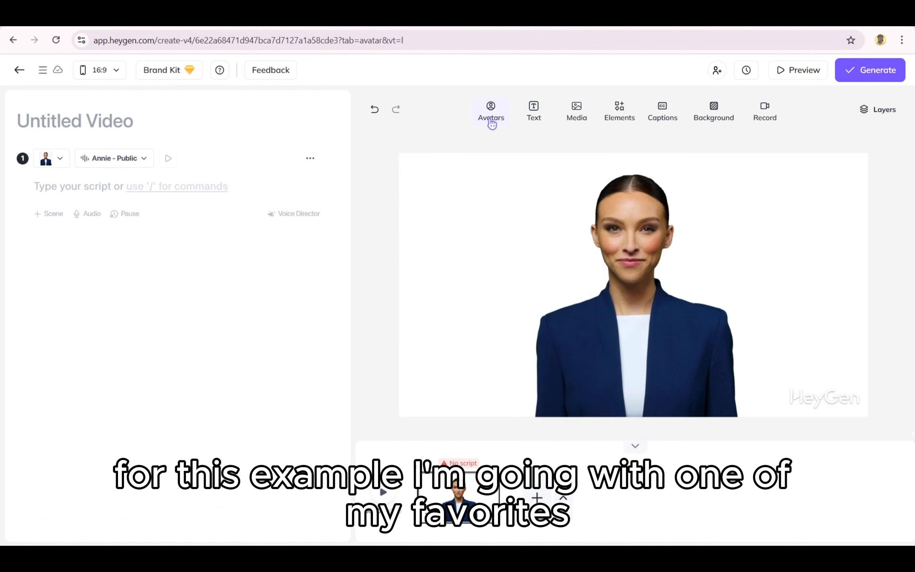
# - Change the scene avatar's look to Annie Lounge Standing Front
pyautogui.click(534, 294)
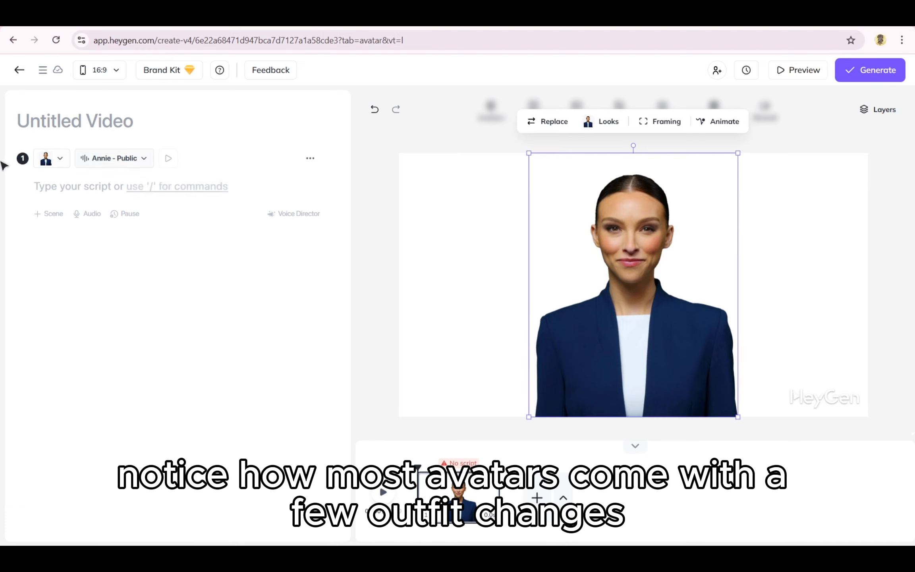
pyautogui.click(59, 159)
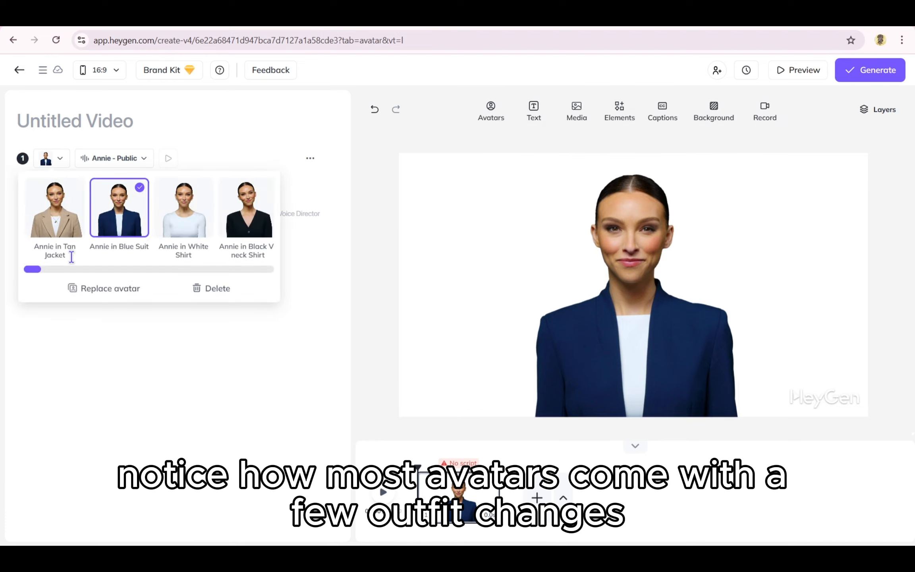
pyautogui.moveTo(35, 269); pyautogui.dragTo(93, 269)
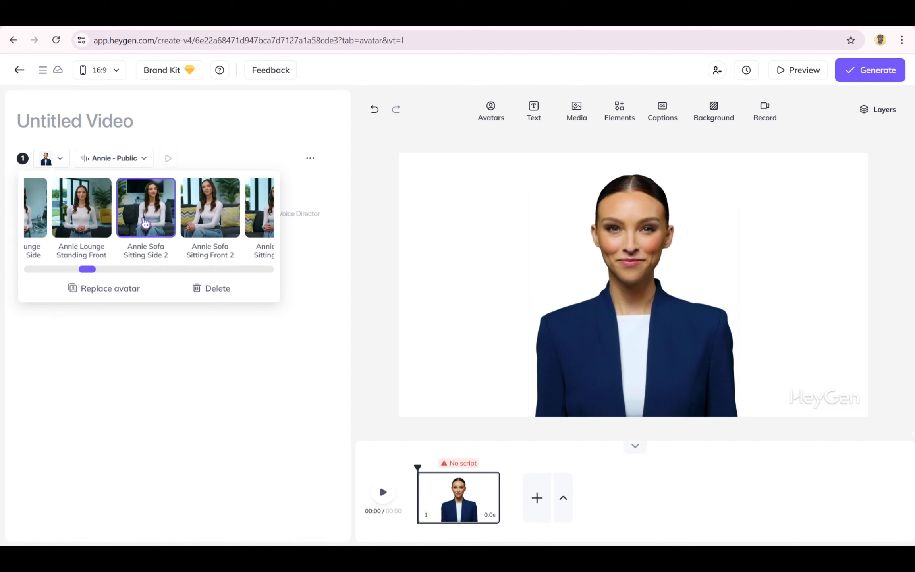
pyautogui.click(103, 225)
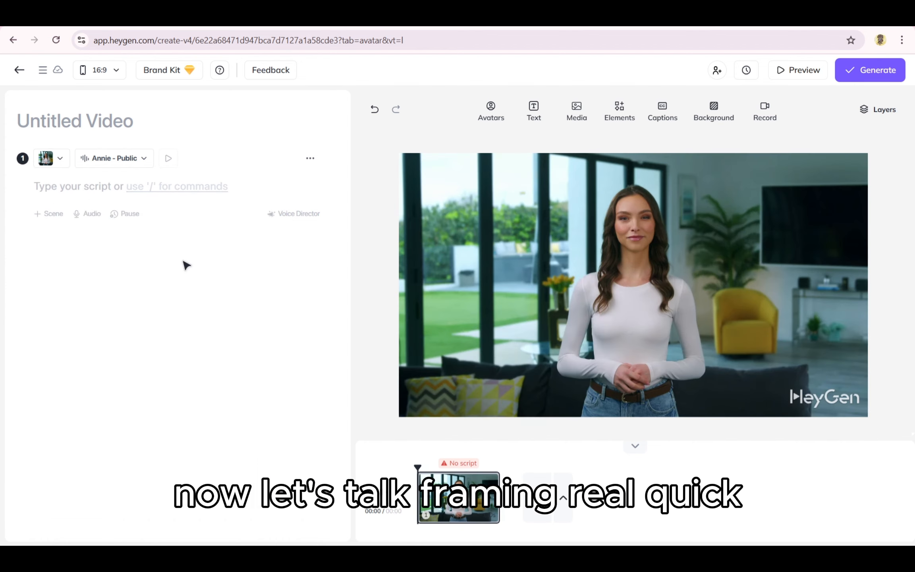
# - Try Close and Circle framing on the avatar and return it to Normal framing
pyautogui.click(567, 220)
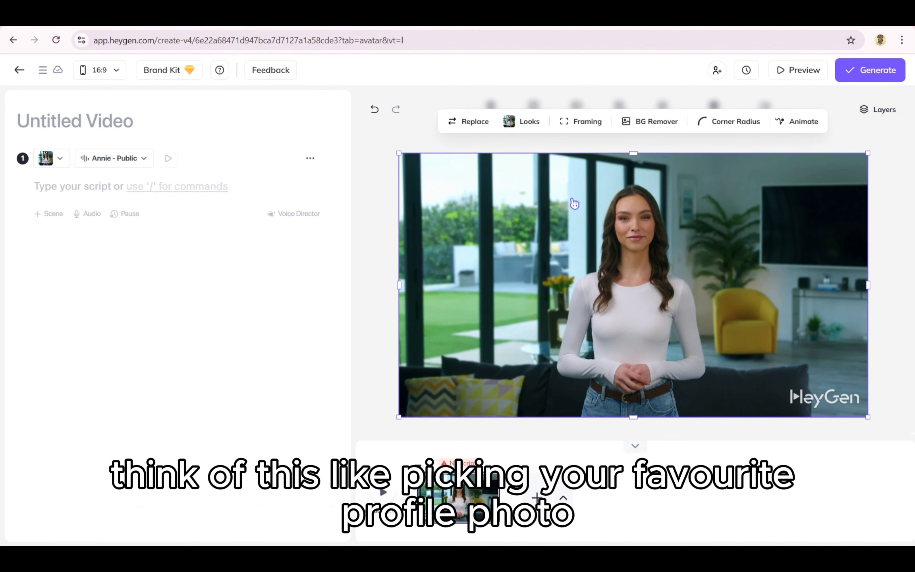
pyautogui.click(598, 126)
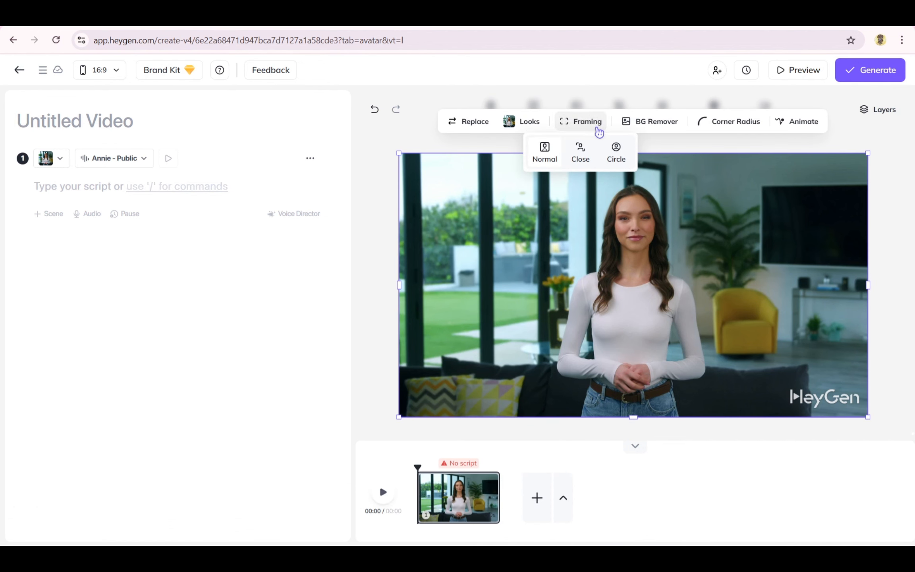
pyautogui.click(591, 153)
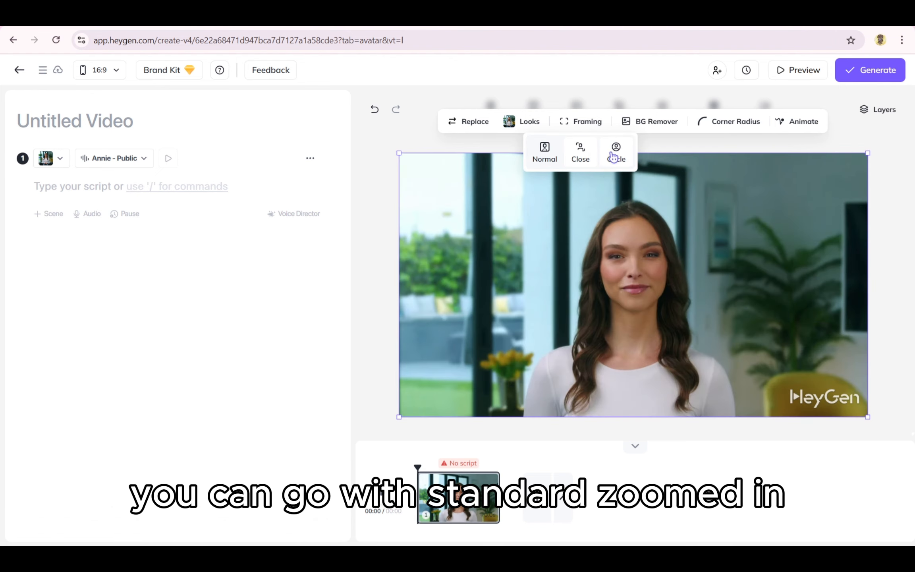
pyautogui.click(615, 156)
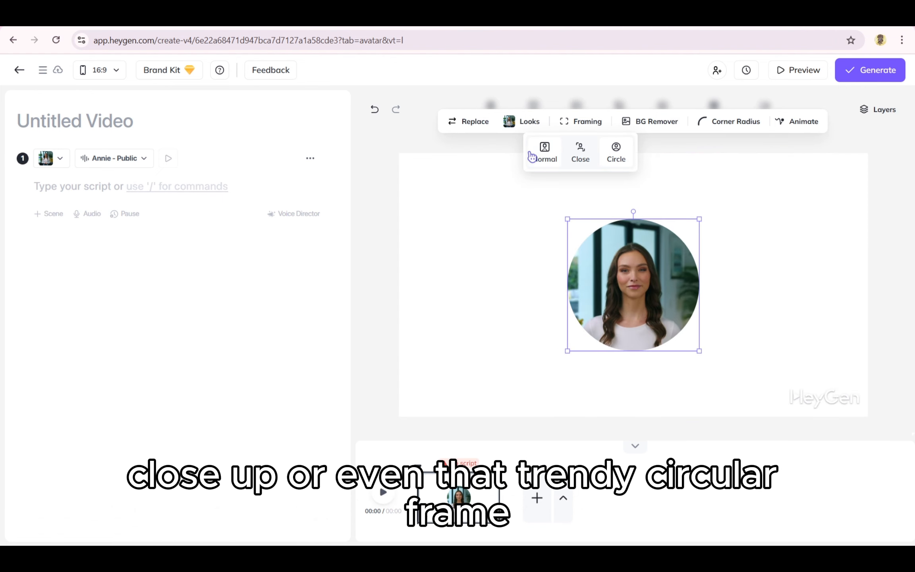
pyautogui.click(543, 153)
pyautogui.click(516, 149)
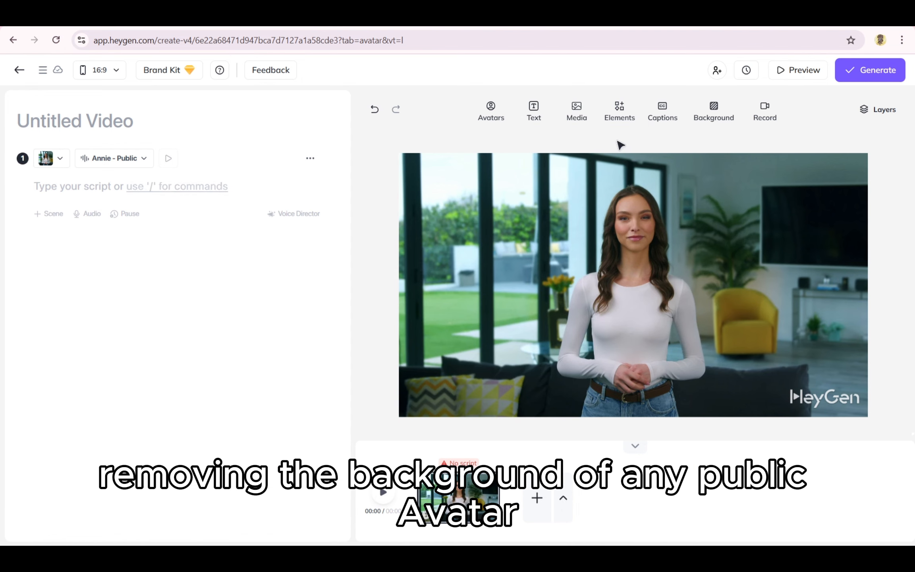
# - Remove the background behind the scene's avatar
pyautogui.click(633, 203)
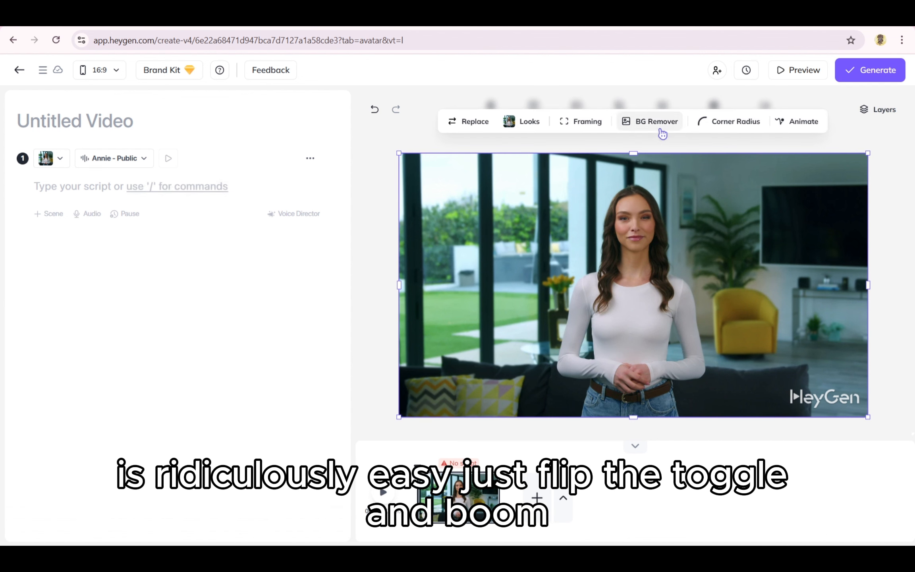
pyautogui.click(661, 131)
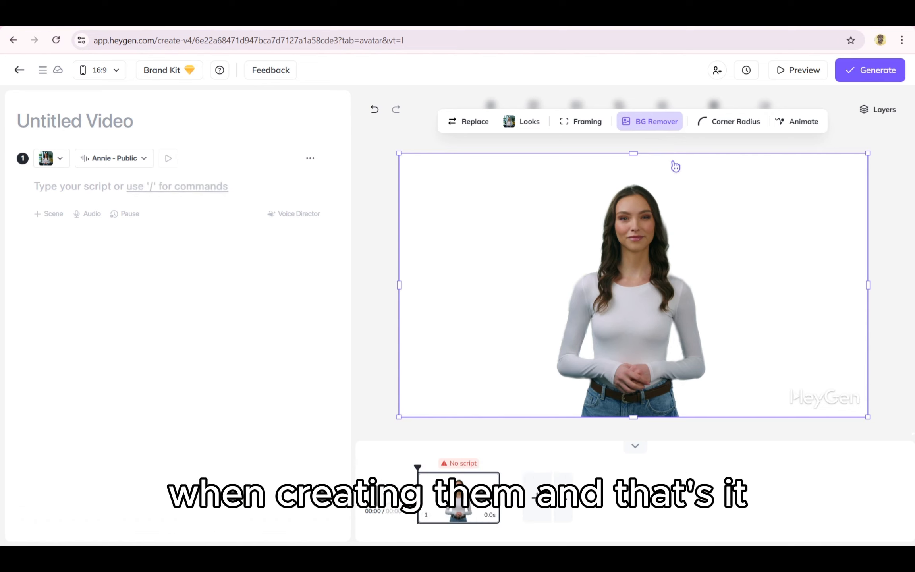
pyautogui.click(660, 129)
pyautogui.click(660, 128)
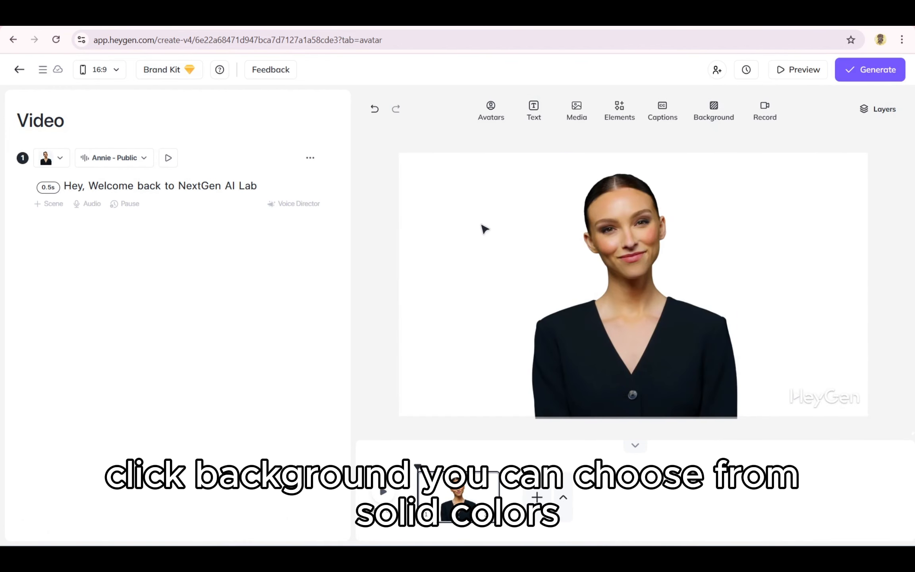
# - Try Purple and Lavender scene backgrounds, choose Salmon and soften it to a muted custom pink
pyautogui.click(728, 120)
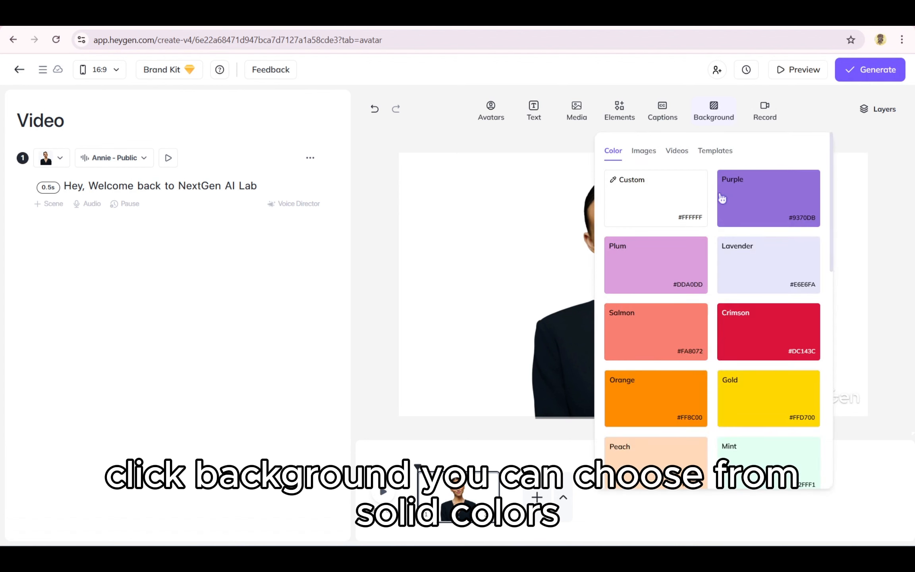
pyautogui.click(739, 208)
pyautogui.click(741, 287)
pyautogui.click(637, 327)
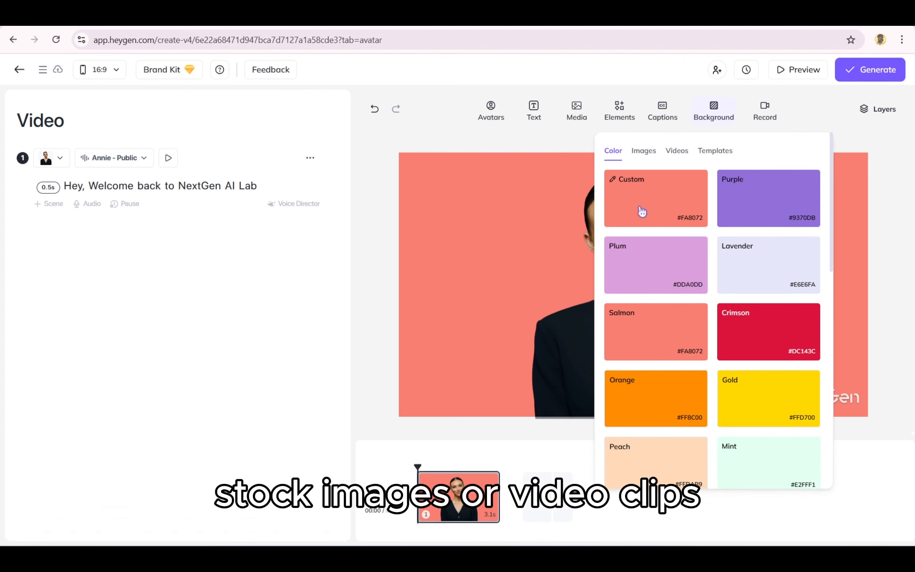
pyautogui.click(627, 185)
pyautogui.moveTo(633, 206)
pyautogui.mouseDown()
pyautogui.moveTo(695, 261)
pyautogui.moveTo(589, 227)
pyautogui.moveTo(622, 207)
pyautogui.moveTo(605, 210)
pyautogui.moveTo(611, 215)
pyautogui.moveTo(624, 194)
pyautogui.mouseUp()
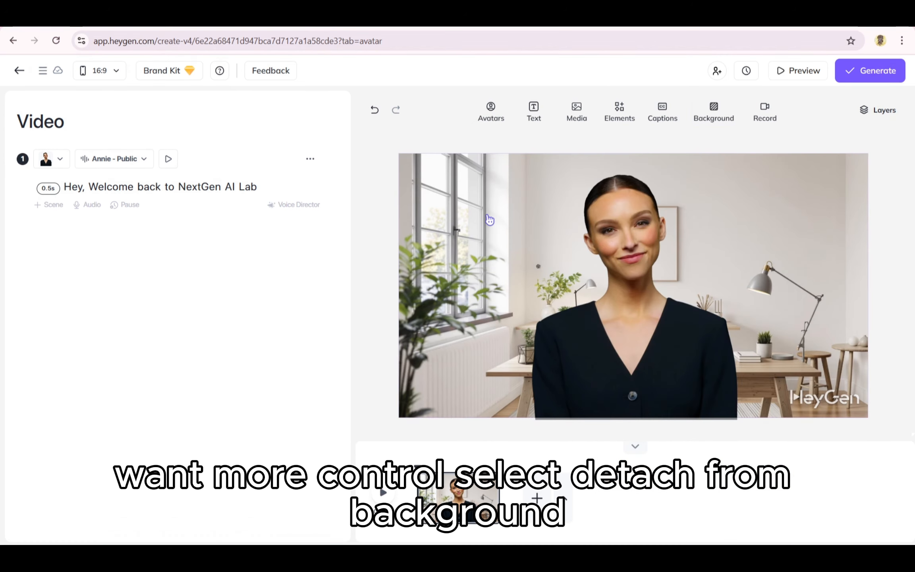
# - Detach the office image from the background and place it, reduced in size, in the scene's lower-left area
pyautogui.rightClick(487, 219)
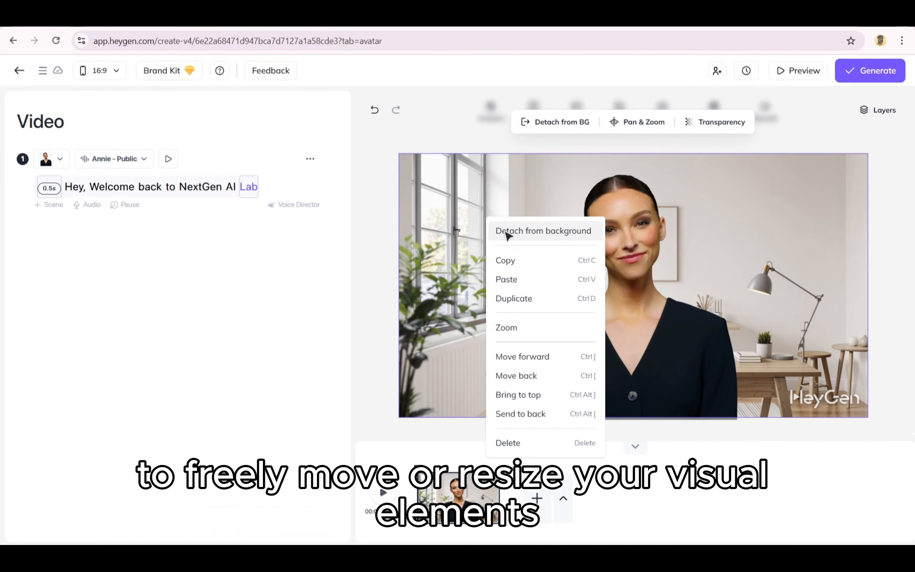
pyautogui.click(508, 232)
pyautogui.click(741, 285)
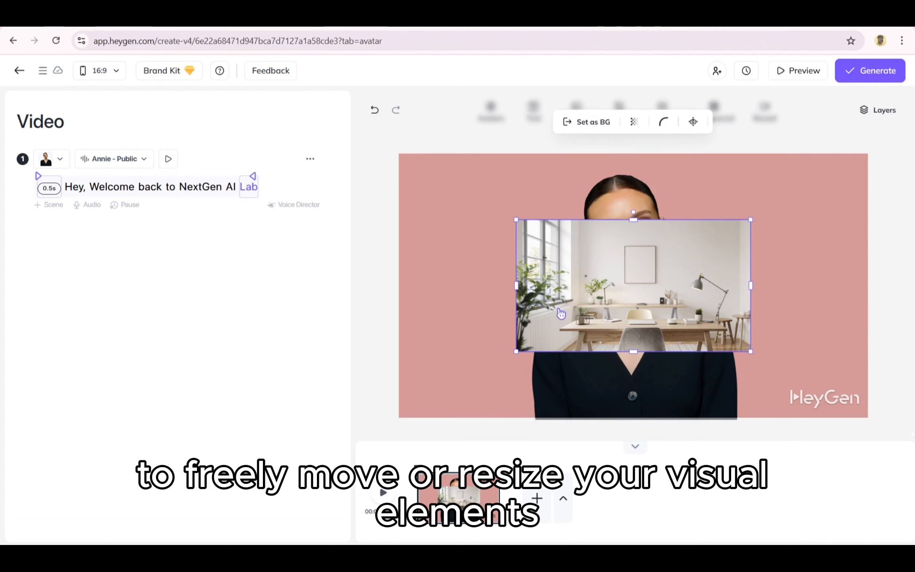
pyautogui.moveTo(564, 308); pyautogui.dragTo(510, 333)
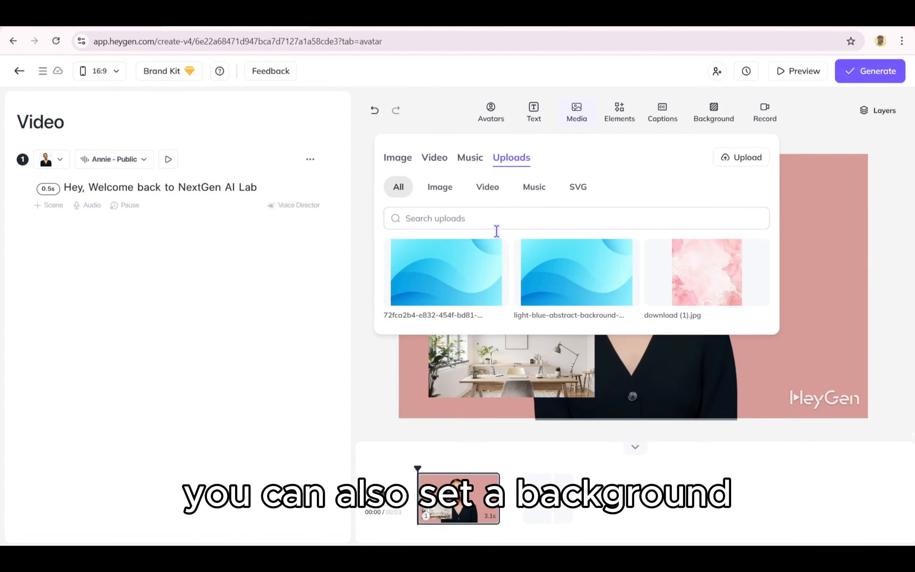
pyautogui.click(467, 285)
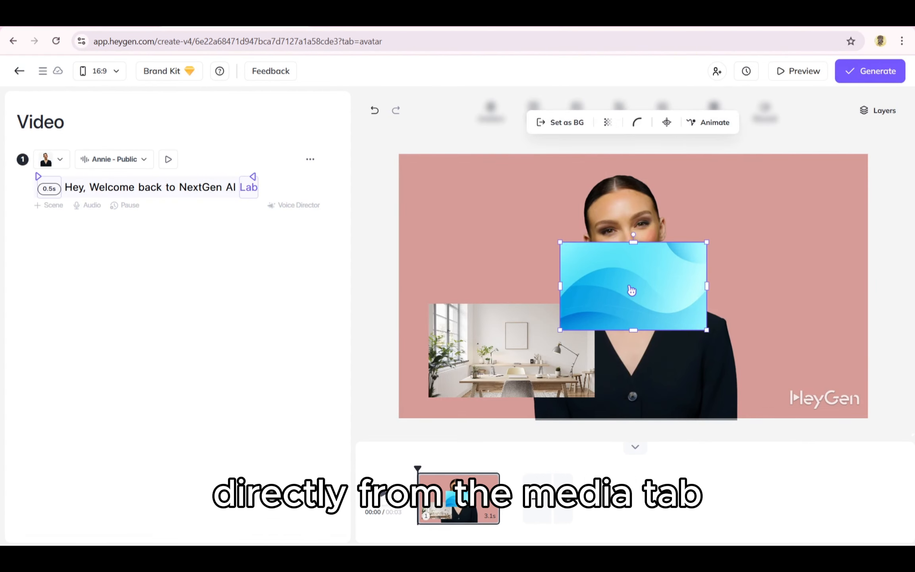
# - Move the blue wave image up over the avatar's face and delete the office image from the scene
pyautogui.moveTo(631, 291); pyautogui.dragTo(670, 236)
pyautogui.click(492, 339)
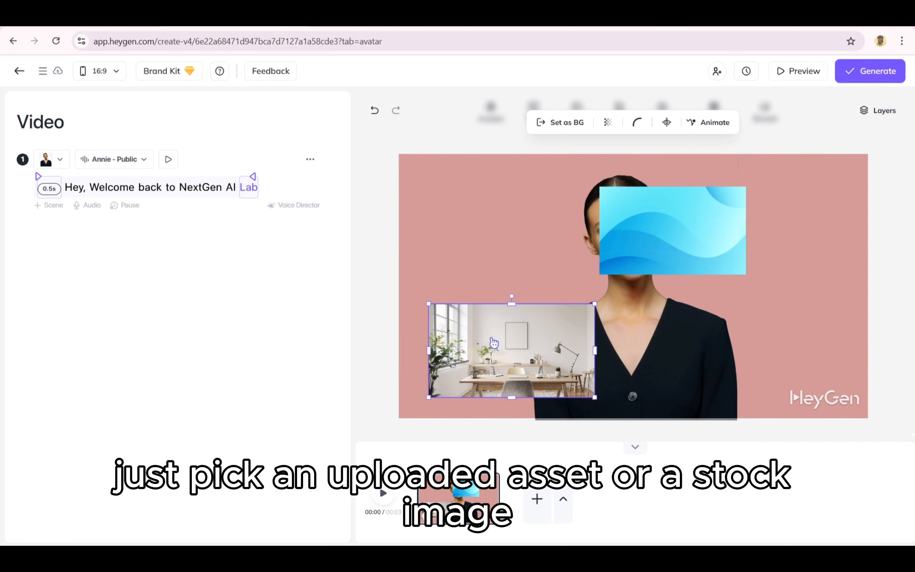
pyautogui.press('Delete')
# - Move the blue wave image to the avatar's side and set it as the scene background
pyautogui.moveTo(605, 233); pyautogui.dragTo(519, 313)
pyautogui.rightClick(518, 299)
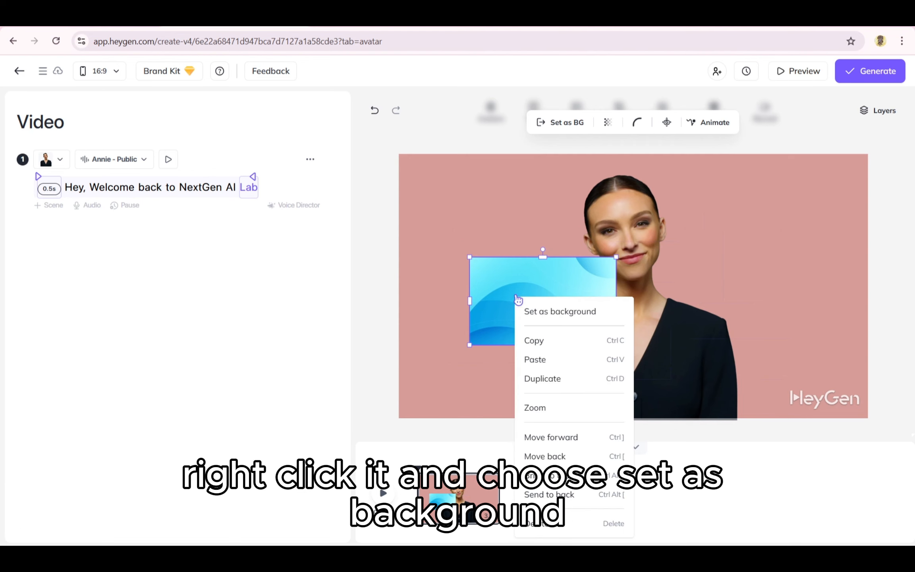
pyautogui.click(552, 310)
pyautogui.click(503, 258)
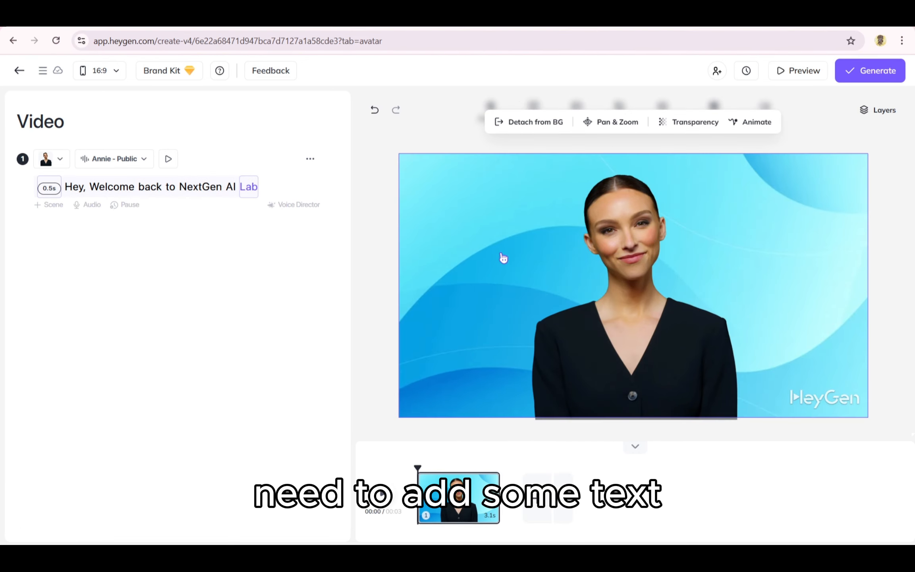
pyautogui.click(552, 163)
pyautogui.click(470, 148)
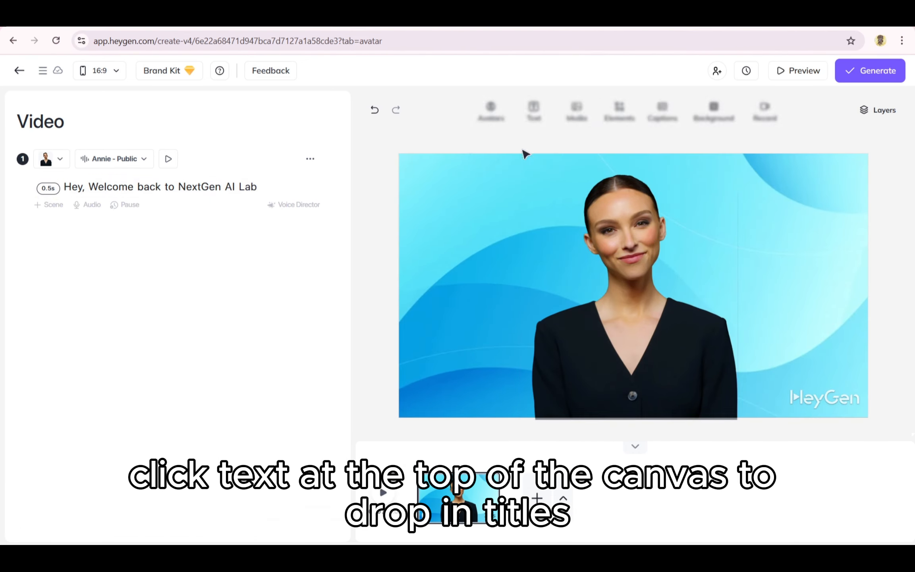
# - Add a Title text element and place it in the scene's upper-left area beside the avatar
pyautogui.click(534, 113)
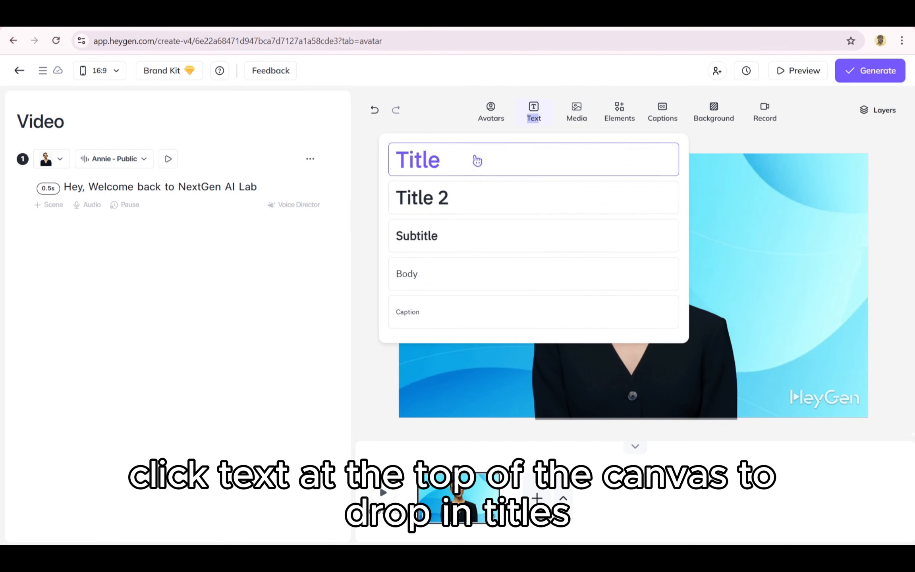
pyautogui.click(477, 160)
pyautogui.moveTo(619, 288); pyautogui.dragTo(461, 212)
# - Replace the title's placeholder text with "NextGen AI Lab"
pyautogui.doubleClick(461, 212)
pyautogui.tripleClick(500, 207)
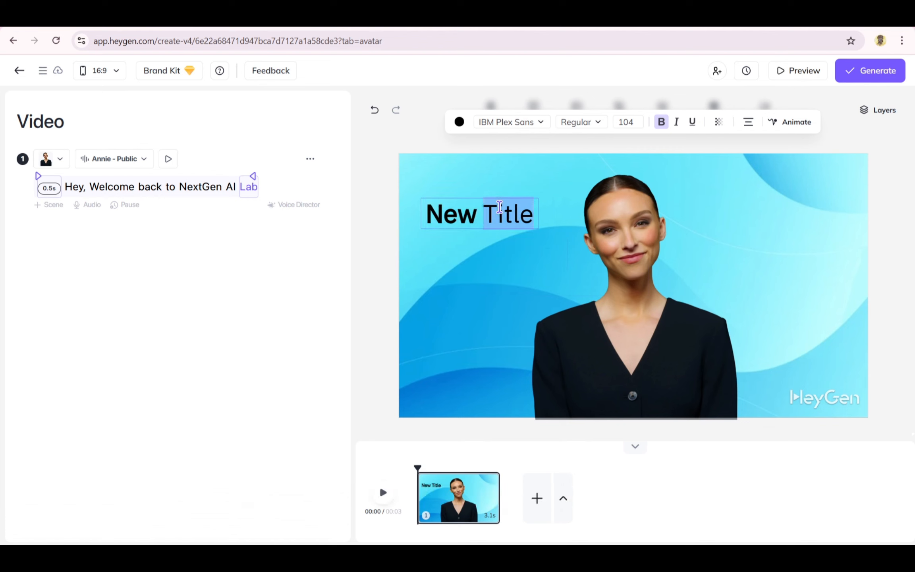
pyautogui.press('BackSpace')
pyautogui.press('BackSpace')
pyautogui.press('BackSpace')
pyautogui.press('BackSpace')
pyautogui.press('BackSpace')
pyautogui.press('BackSpace')
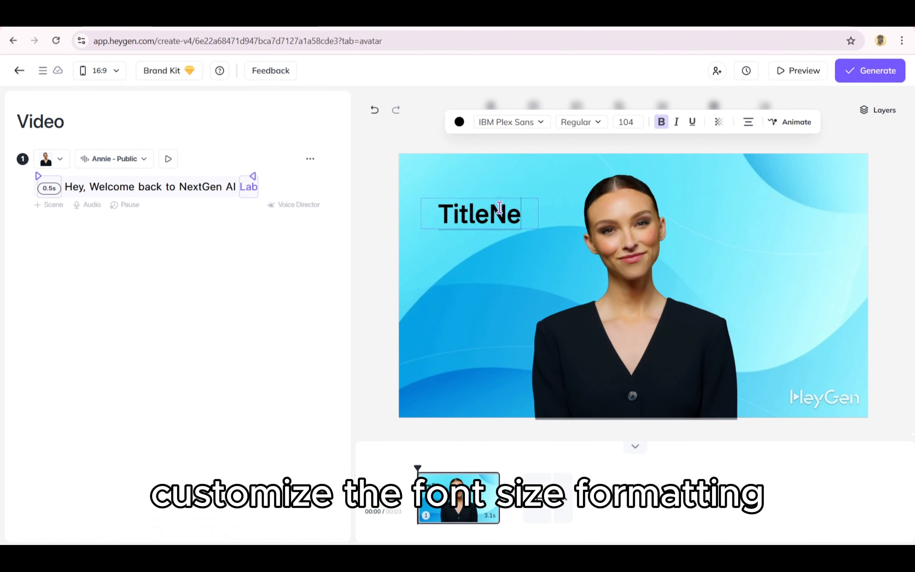
pyautogui.press('BackSpace')
pyautogui.press('BackSpace')
pyautogui.write('Next')
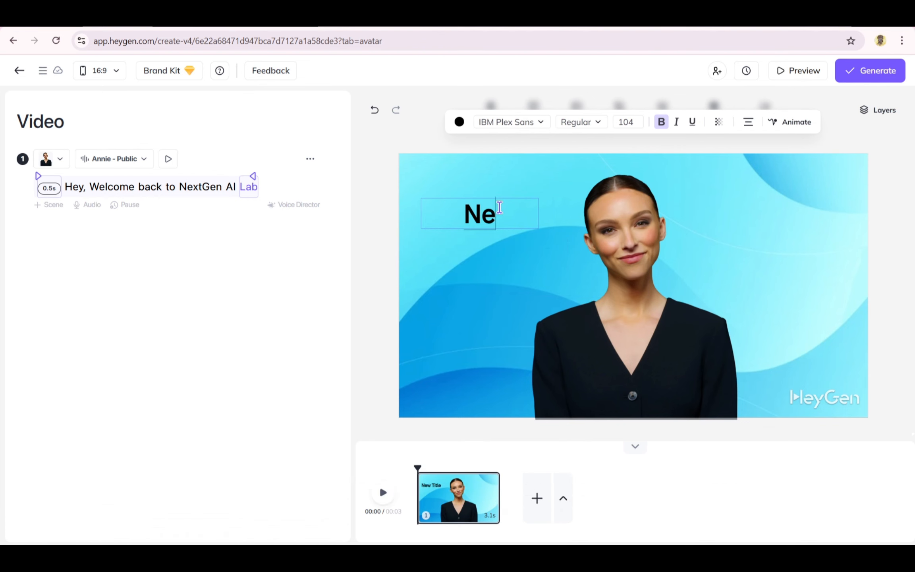
pyautogui.write('GEn')
pyautogui.press('BackSpace')
pyautogui.press('BackSpace')
pyautogui.press('BackSpace')
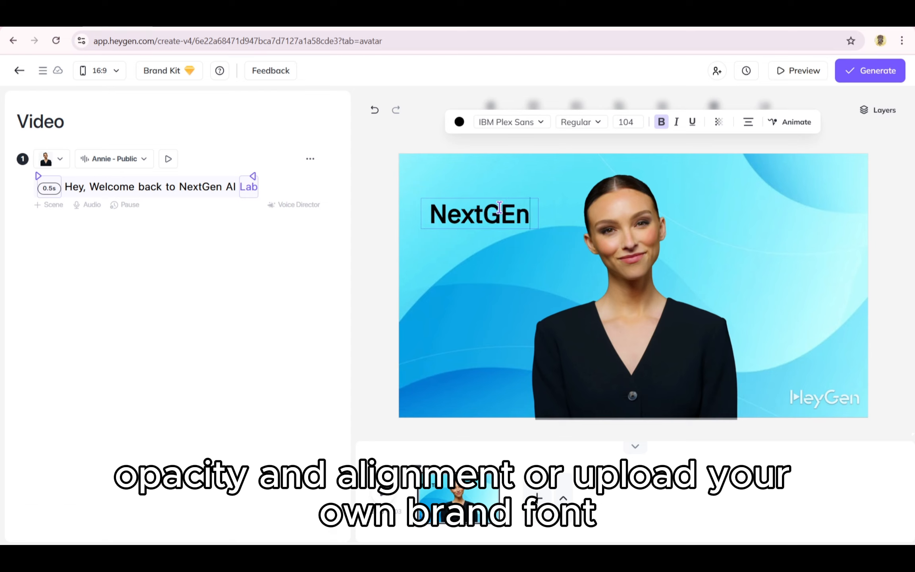
pyautogui.write('en AI')
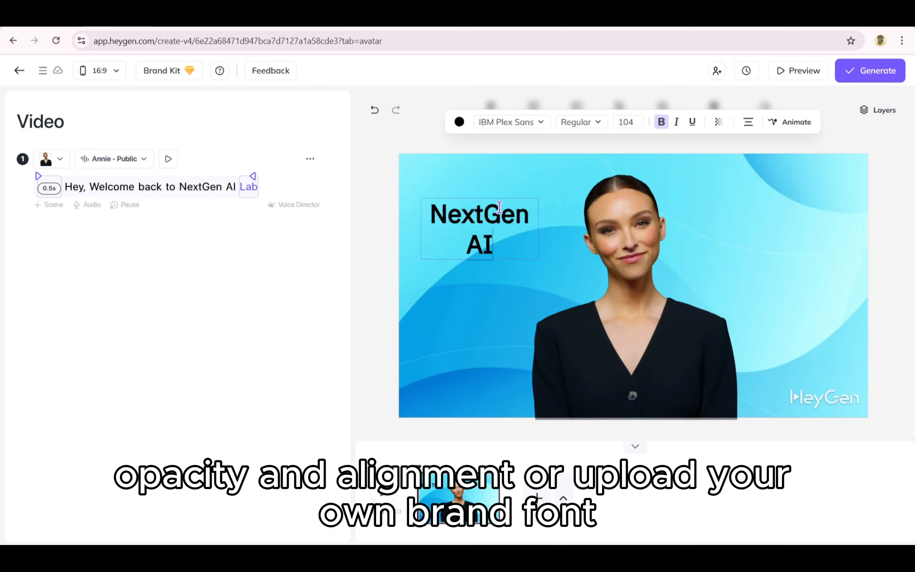
pyautogui.write(' Lab')
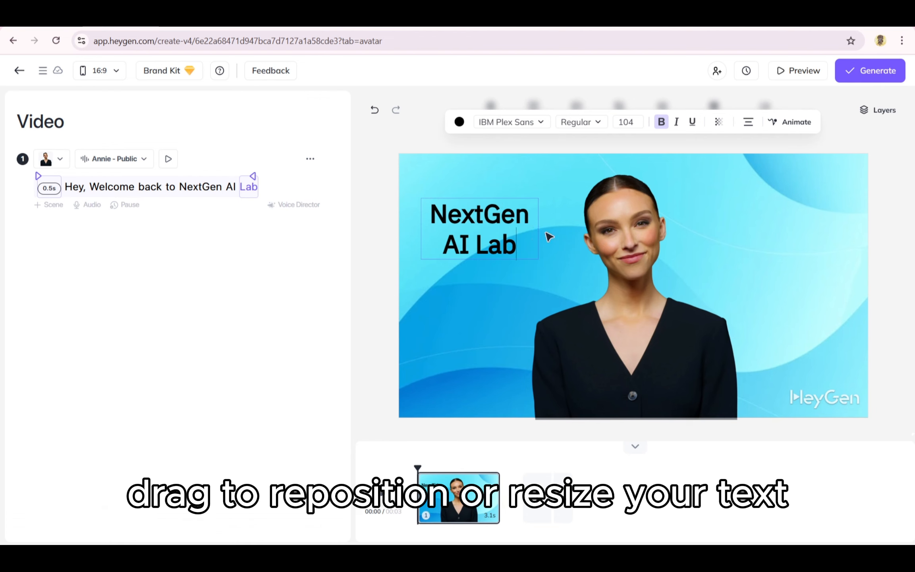
# - Finish editing the title and shift it slightly up and to the right beside the avatar
pyautogui.click(548, 284)
pyautogui.click(374, 277)
pyautogui.moveTo(453, 236)
pyautogui.mouseDown()
pyautogui.moveTo(467, 229)
pyautogui.moveTo(458, 234)
pyautogui.mouseUp()
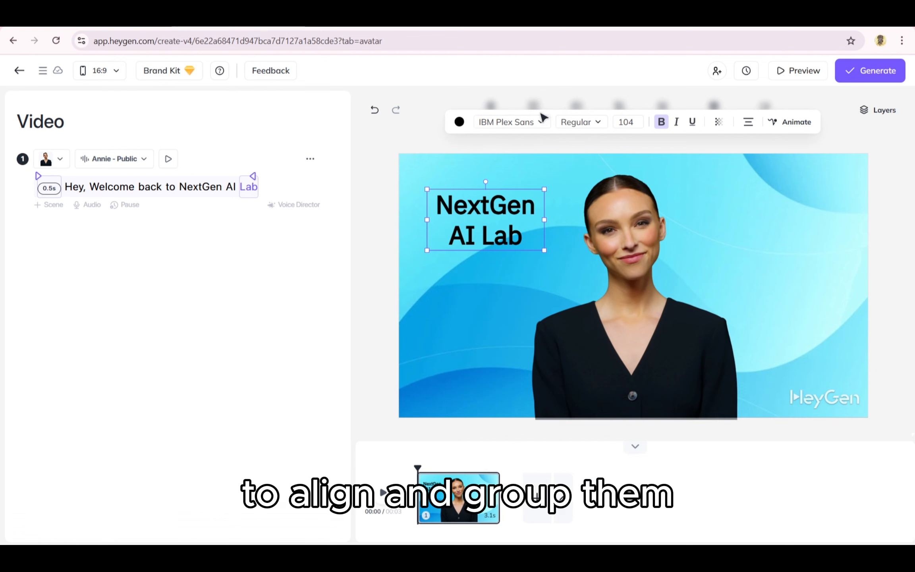
# - Look through the fonts available for the title and leave without choosing one
pyautogui.click(524, 122)
pyautogui.scroll(-5, 527, 186)
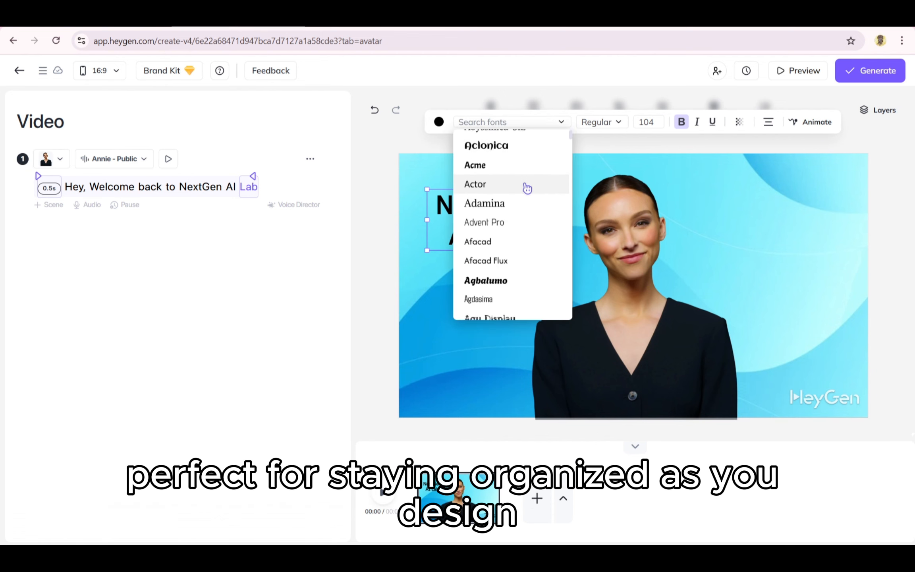
pyautogui.click(389, 142)
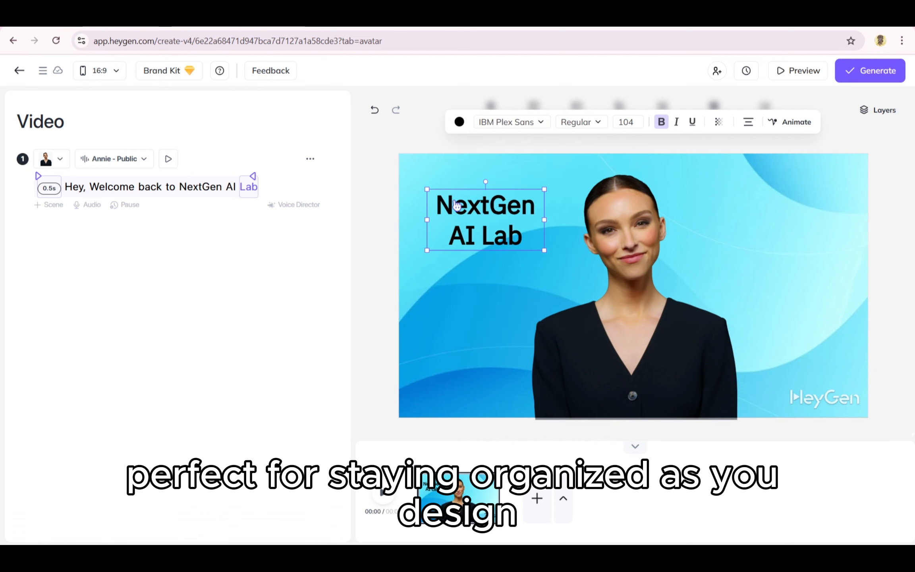
pyautogui.click(561, 240)
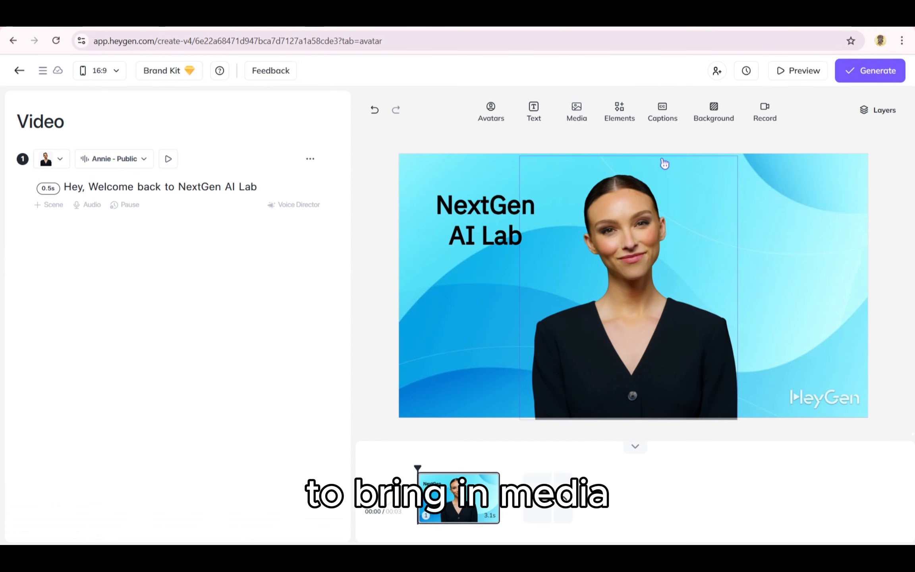
# - Add the red poppy photo from the stock images and place it, reduced in size, at the avatar's right
pyautogui.click(582, 112)
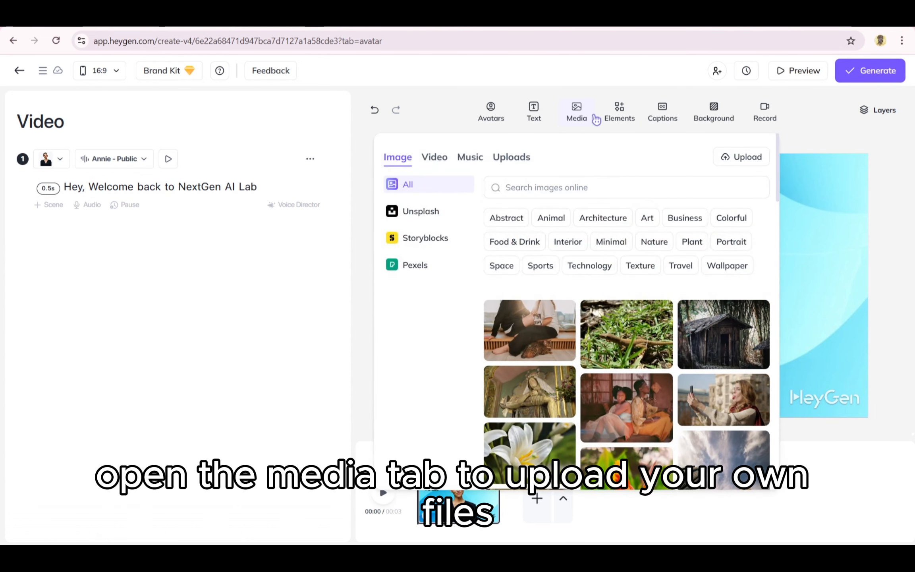
pyautogui.scroll(-2, 556, 314)
pyautogui.scroll(-10, 573, 325)
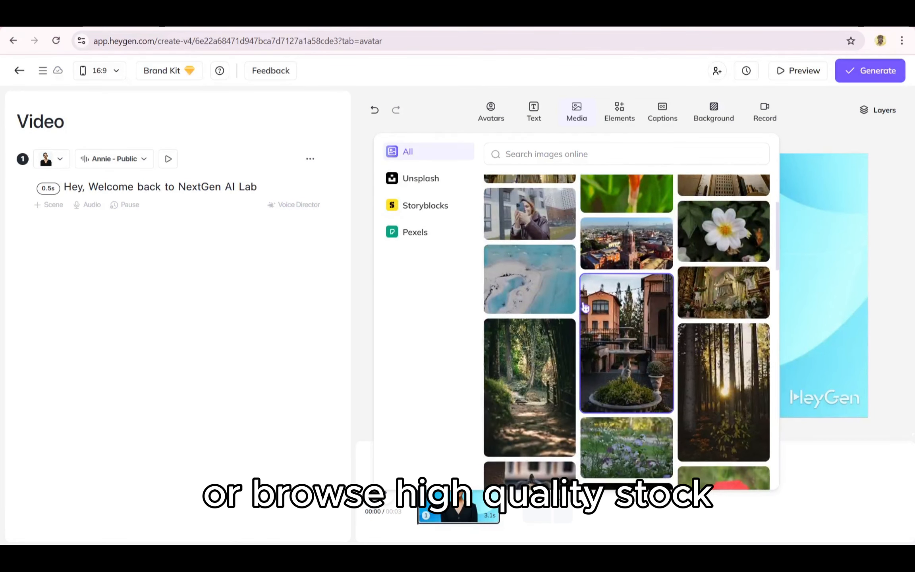
pyautogui.click(731, 298)
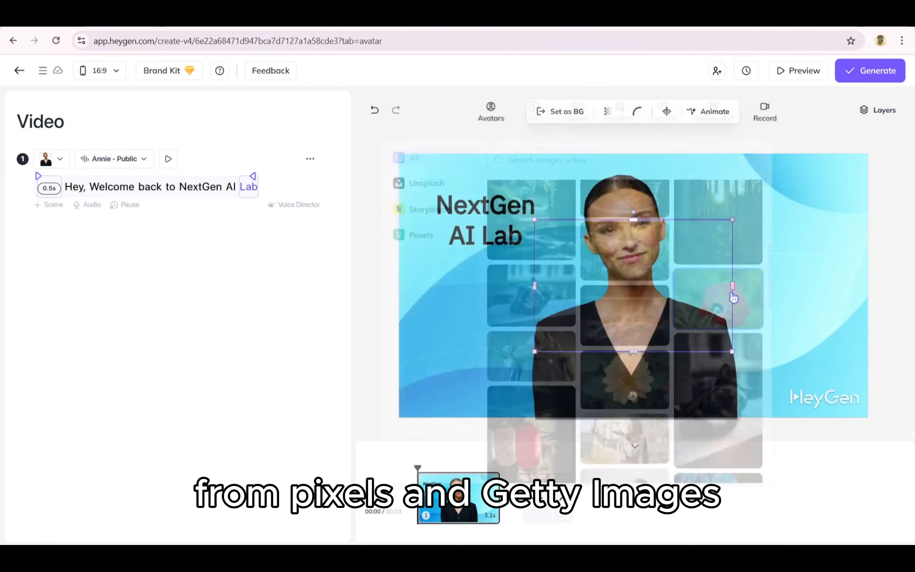
pyautogui.moveTo(659, 298); pyautogui.dragTo(801, 330)
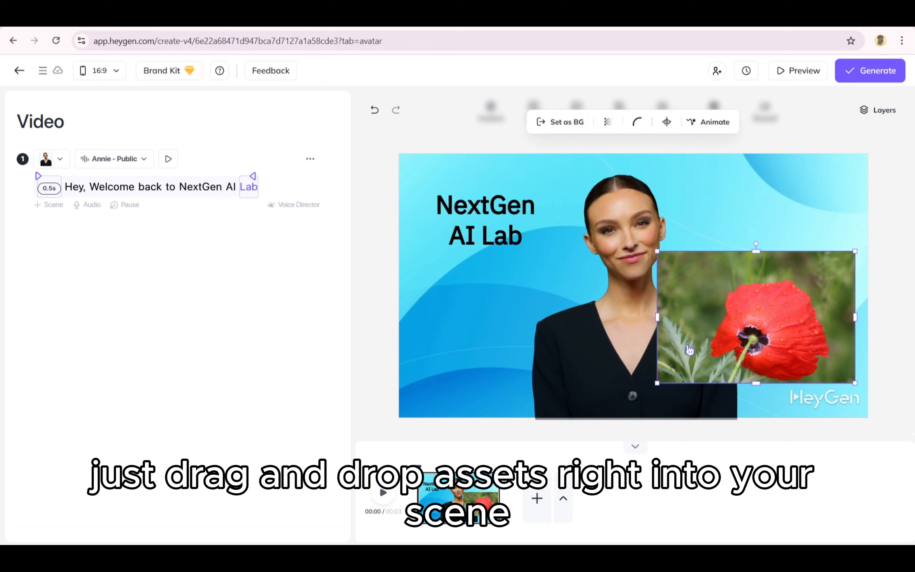
pyautogui.moveTo(658, 383); pyautogui.dragTo(720, 323)
# - Look through frames and stickers, add a portrait tablet frame to the scene and put the poppy photo inside it
pyautogui.click(577, 113)
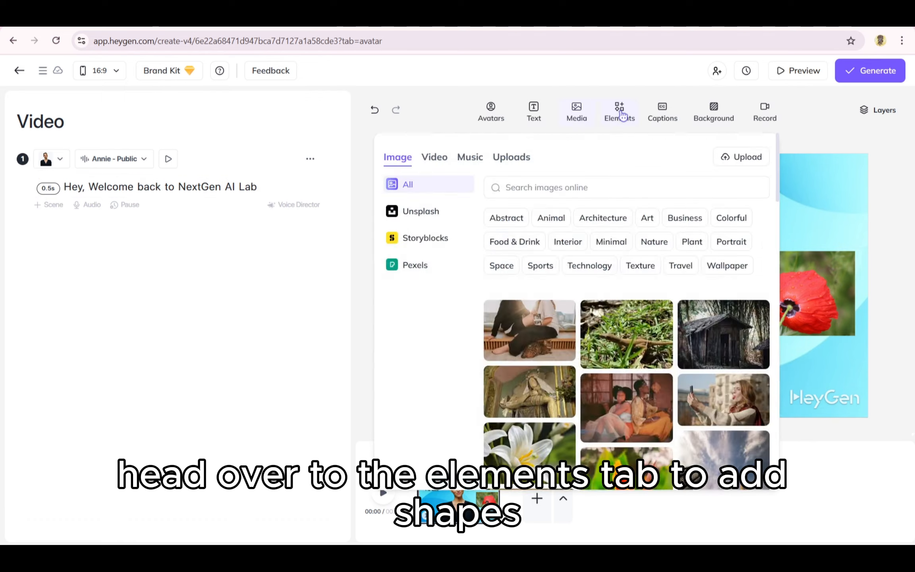
pyautogui.click(622, 115)
pyautogui.click(534, 157)
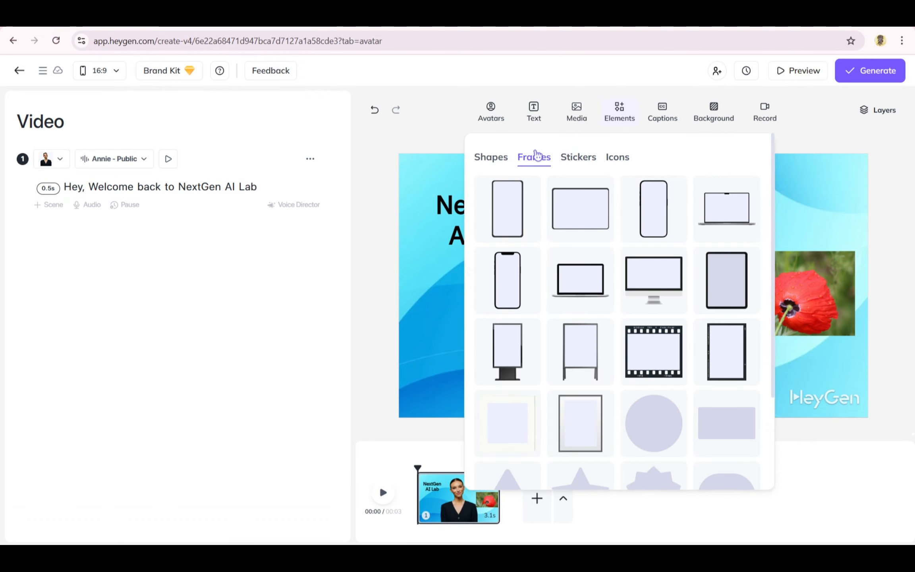
pyautogui.click(578, 158)
pyautogui.click(546, 158)
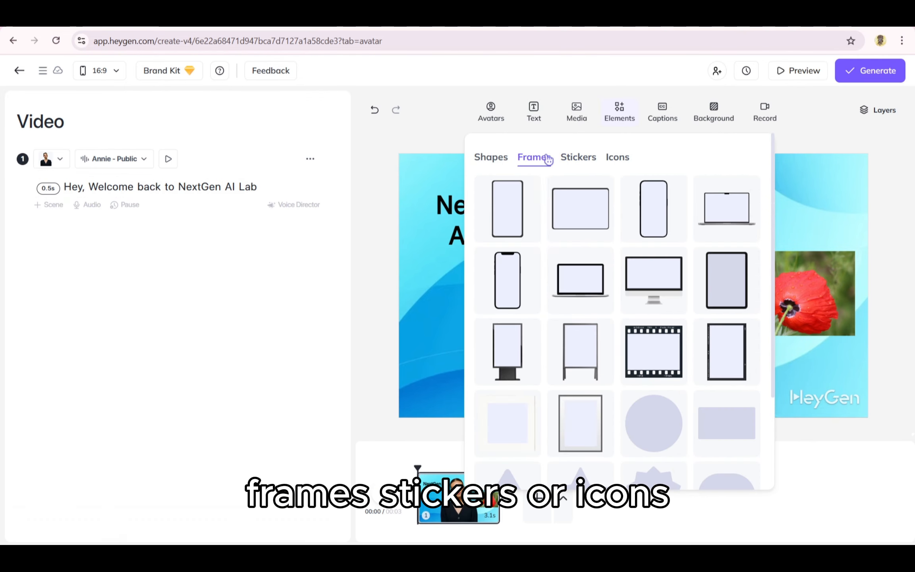
pyautogui.click(514, 207)
pyautogui.click(755, 296)
pyautogui.moveTo(736, 298); pyautogui.dragTo(617, 243)
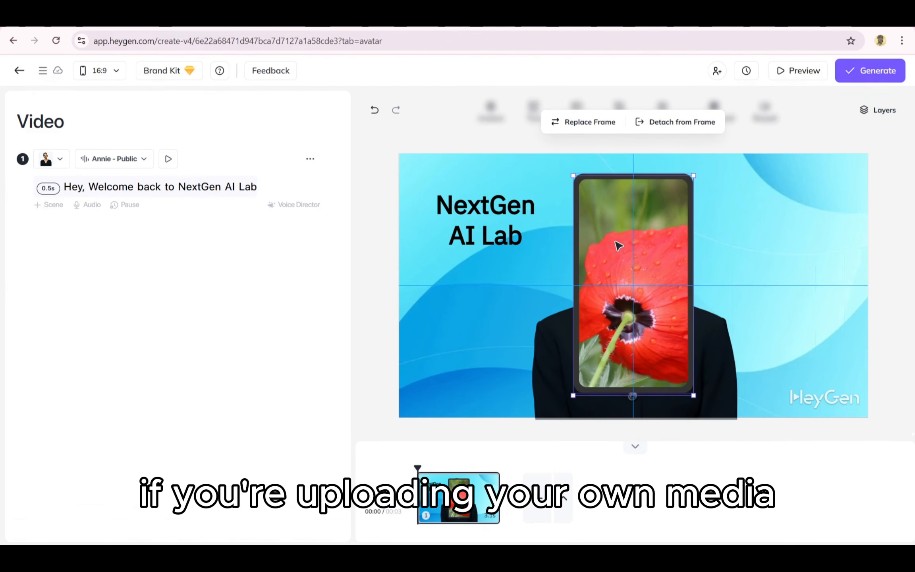
pyautogui.click(590, 117)
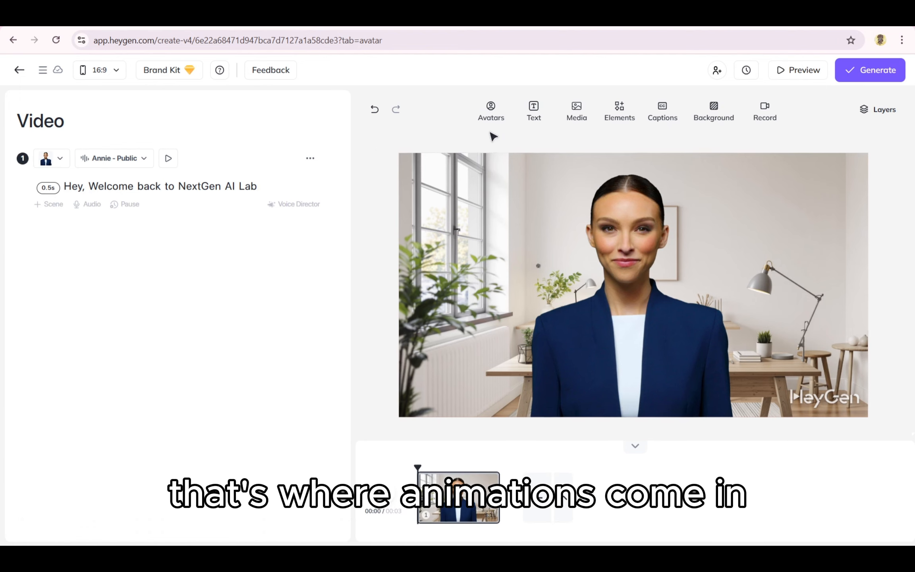
# - Add a Title text element to the office scene and place it at the upper left beside the avatar
pyautogui.click(535, 112)
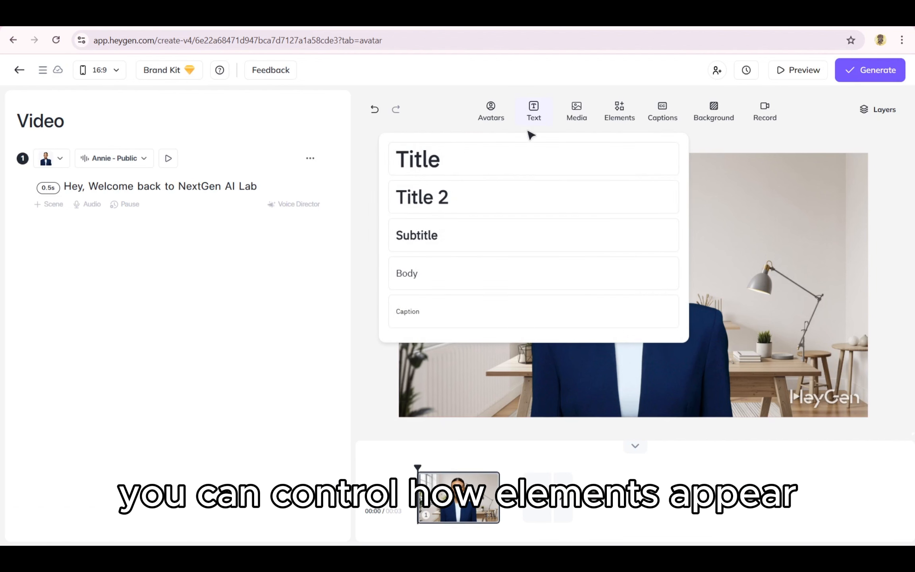
pyautogui.click(494, 165)
pyautogui.moveTo(619, 280); pyautogui.dragTo(473, 185)
# - Change the title's text colour to bright red
pyautogui.click(460, 121)
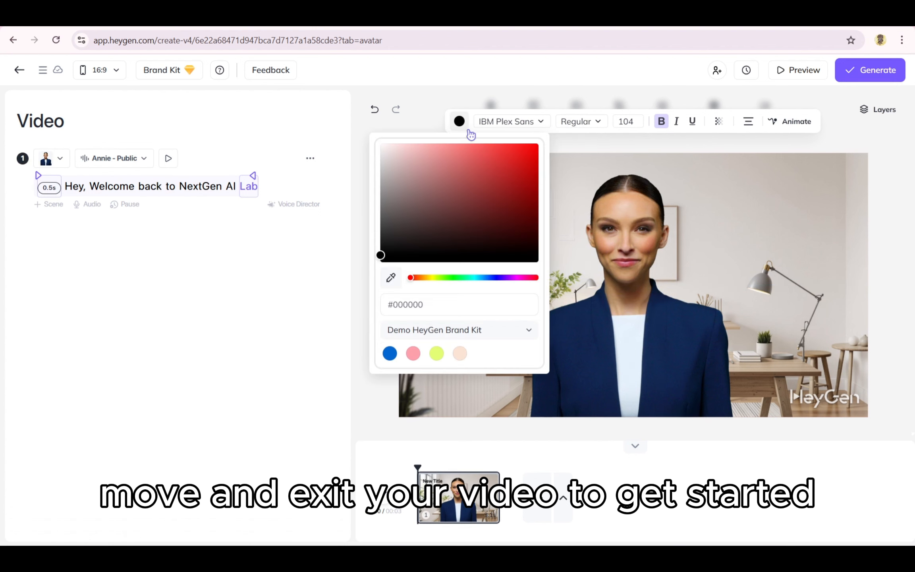
pyautogui.click(509, 203)
pyautogui.click(504, 232)
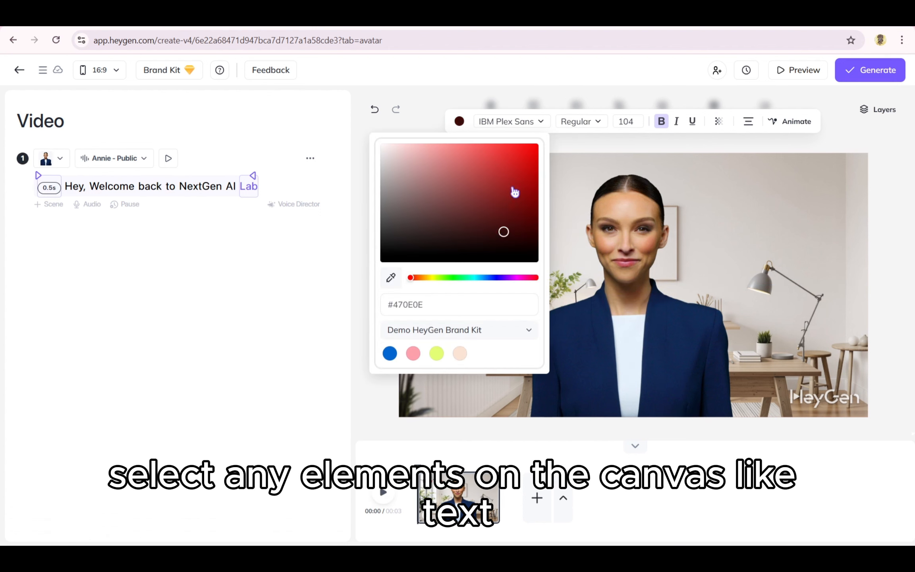
pyautogui.click(515, 160)
pyautogui.click(413, 112)
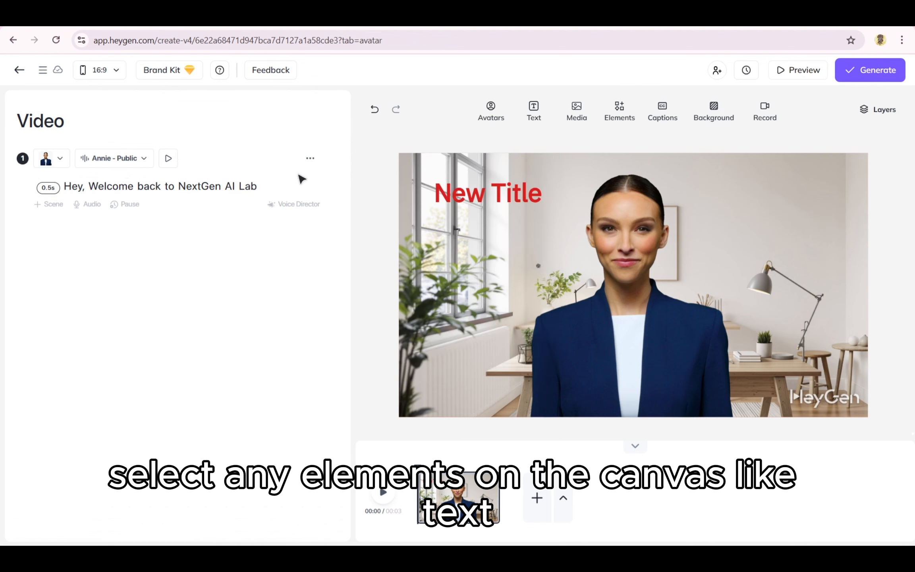
# - Time the red title to enter at the word "Welcome" and exit at "Lab" in the script, and scrub through the scene
pyautogui.click(462, 204)
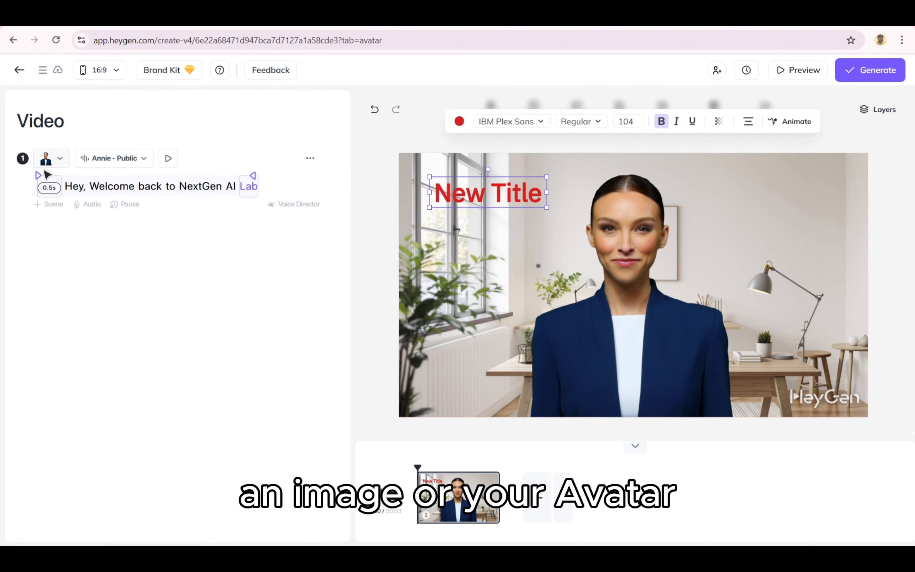
pyautogui.moveTo(38, 175); pyautogui.dragTo(92, 178)
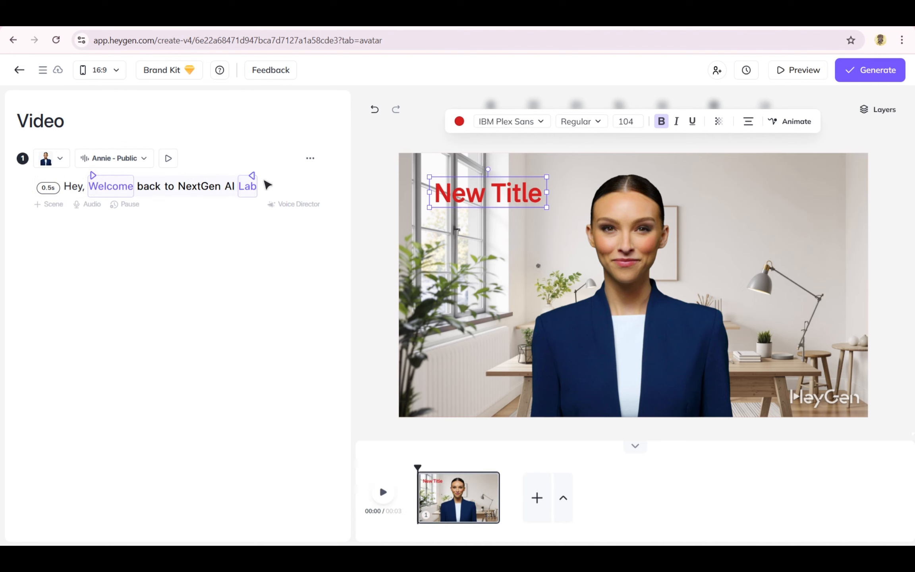
pyautogui.moveTo(251, 176)
pyautogui.mouseDown()
pyautogui.moveTo(242, 178)
pyautogui.moveTo(252, 177)
pyautogui.mouseUp()
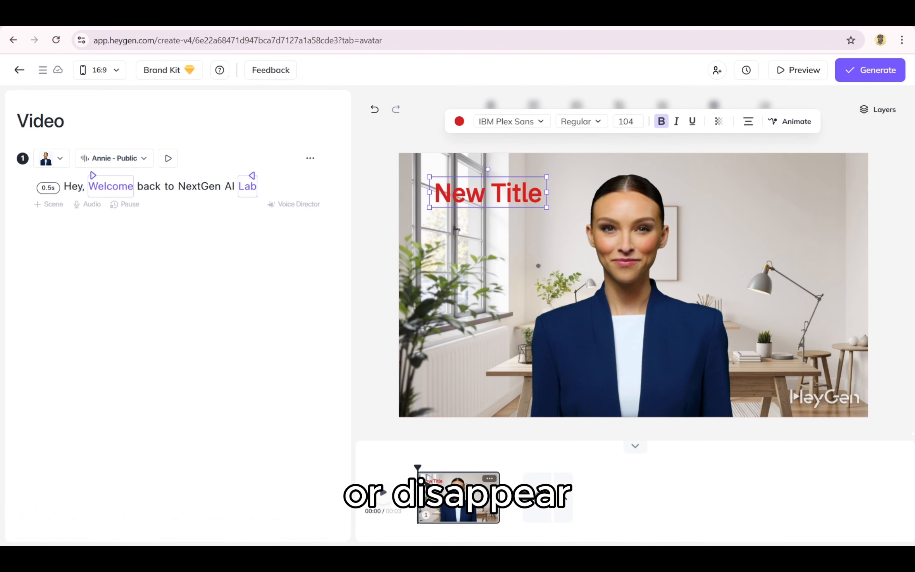
pyautogui.click(437, 465)
pyautogui.moveTo(425, 466); pyautogui.dragTo(491, 469)
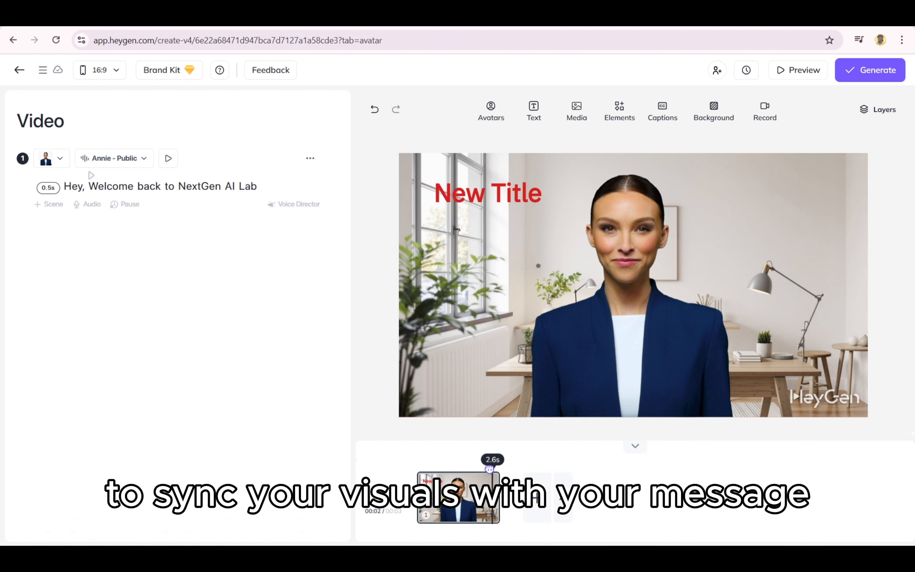
# - Animate the title with the Grow effect on both entry and exit, with a duration of 0.8, and play the scene
pyautogui.click(477, 201)
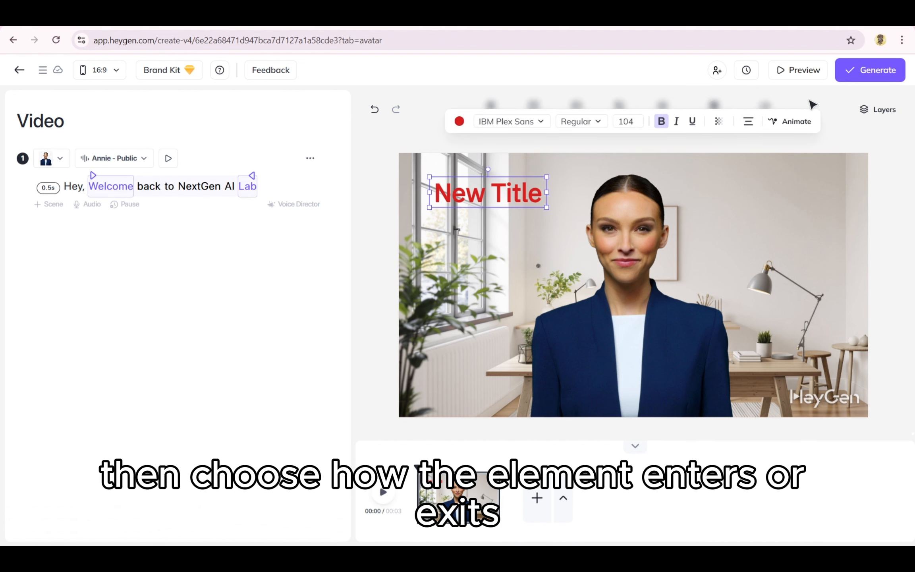
pyautogui.click(791, 121)
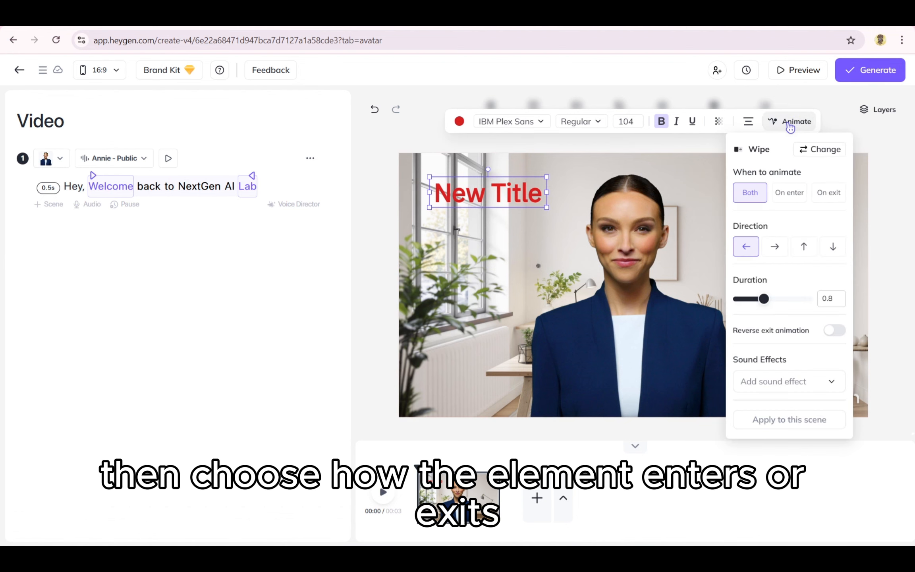
pyautogui.click(824, 150)
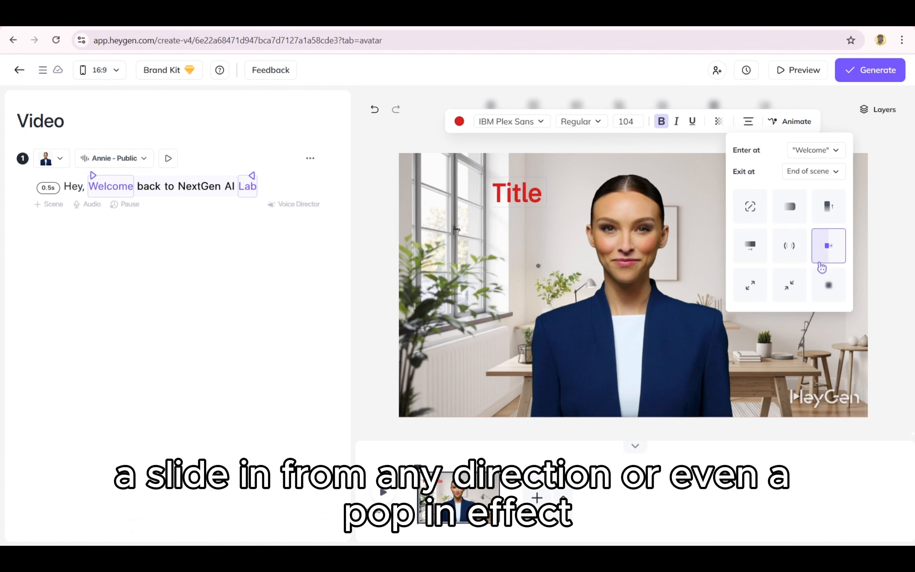
pyautogui.click(759, 276)
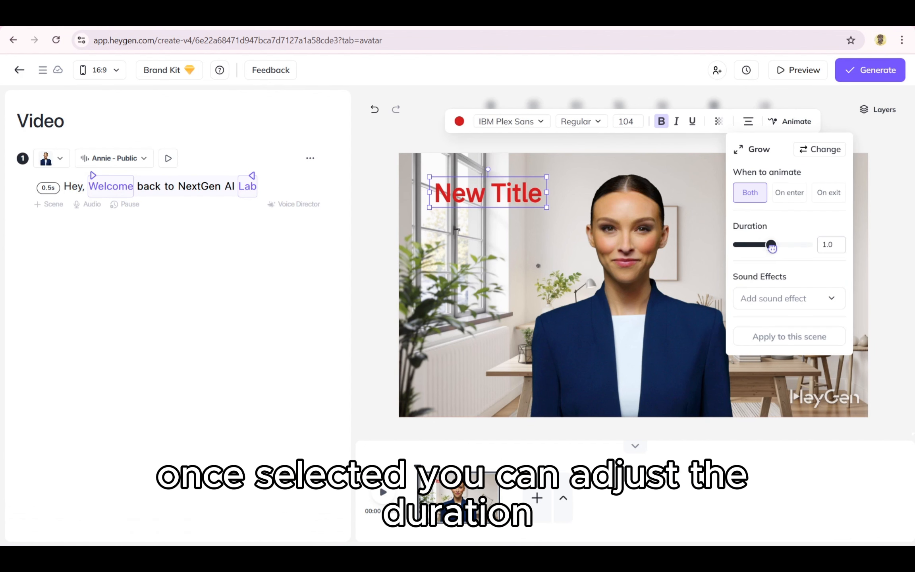
pyautogui.moveTo(763, 245)
pyautogui.mouseDown()
pyautogui.moveTo(778, 245)
pyautogui.moveTo(764, 246)
pyautogui.mouseUp()
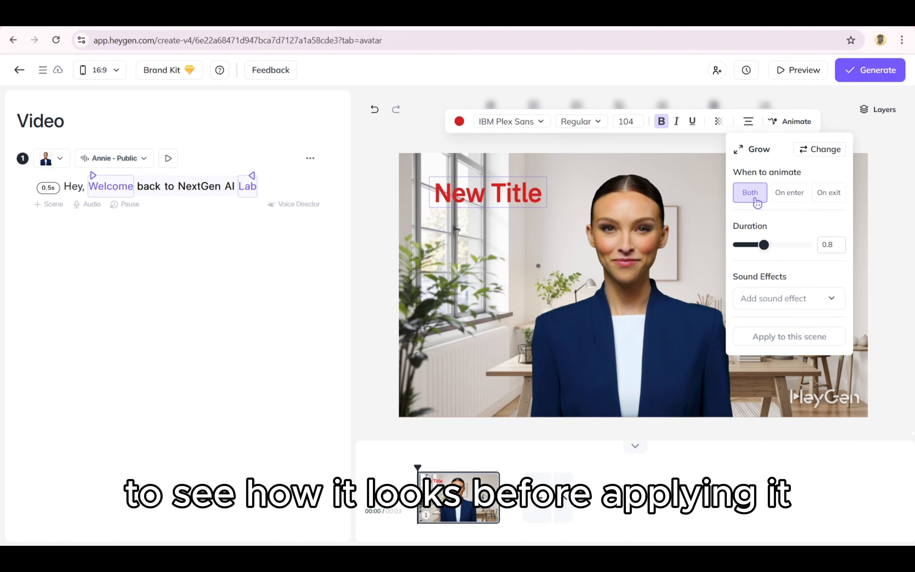
pyautogui.click(386, 495)
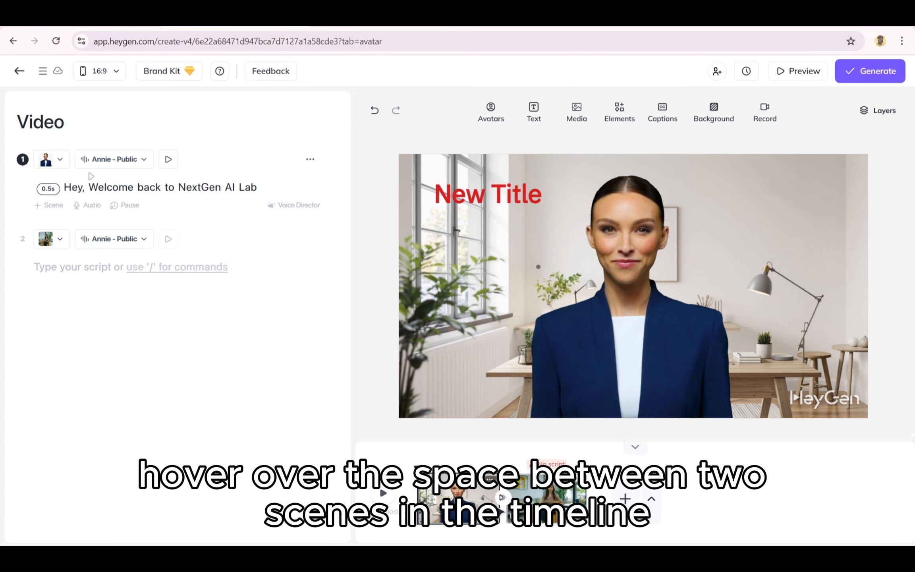
# - Put a 0.6 s Fade transition between the two scenes, apply it to all scenes, and scrub across it
pyautogui.click(503, 499)
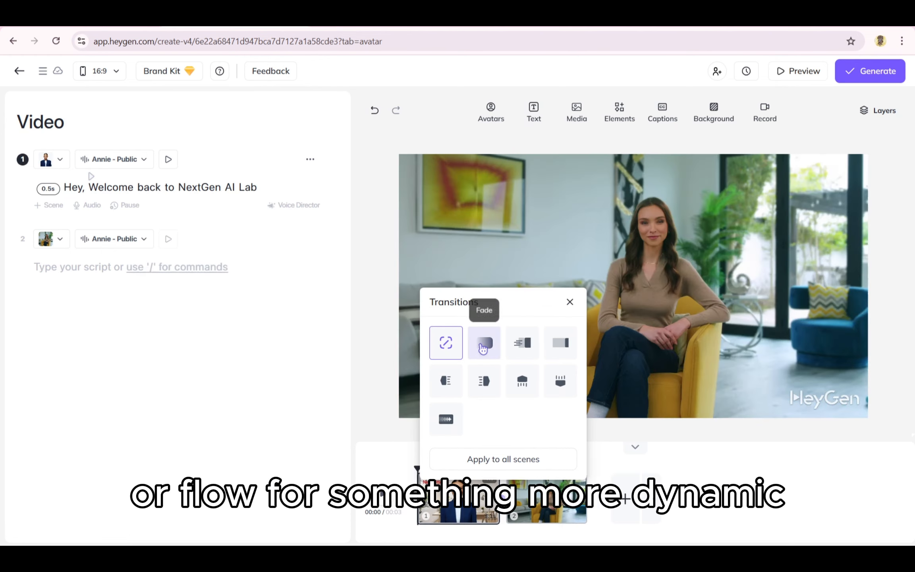
pyautogui.click(500, 353)
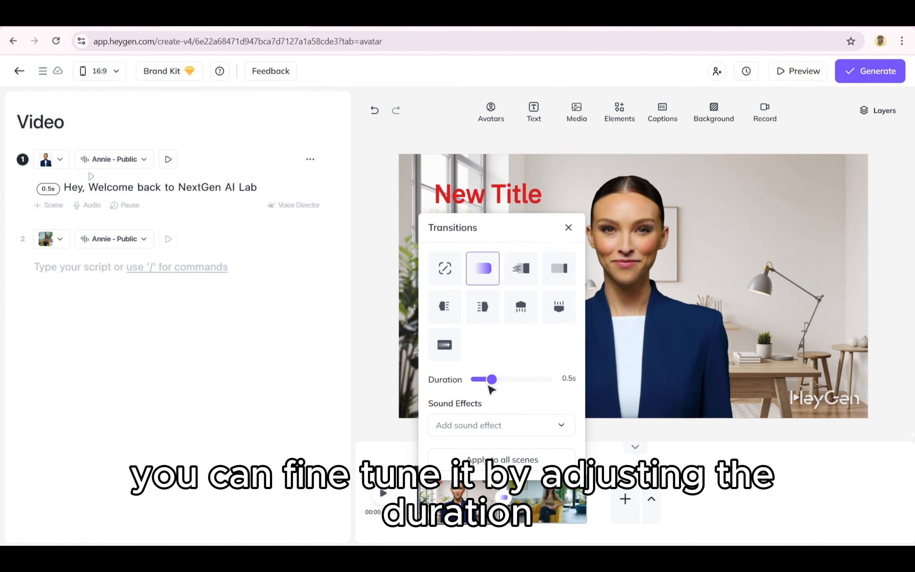
pyautogui.moveTo(488, 381); pyautogui.dragTo(495, 382)
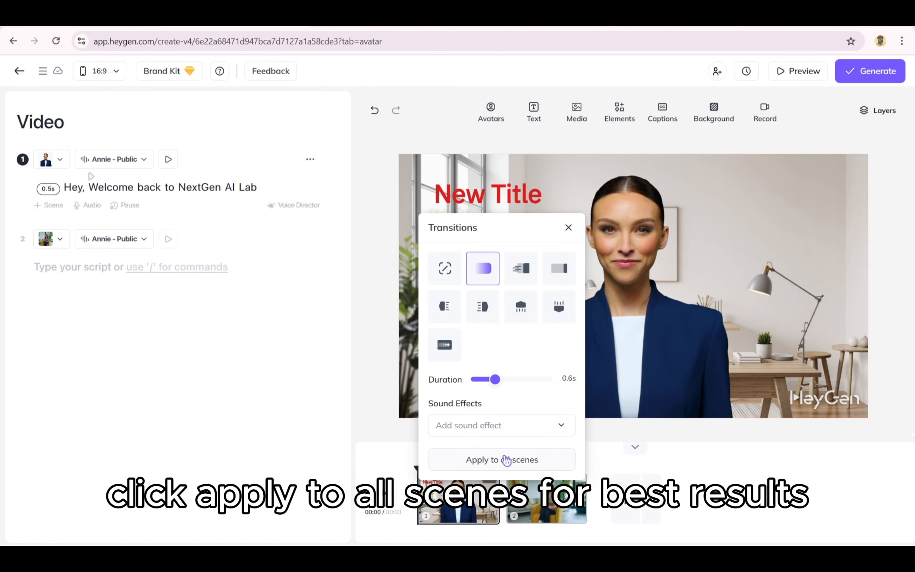
pyautogui.click(506, 460)
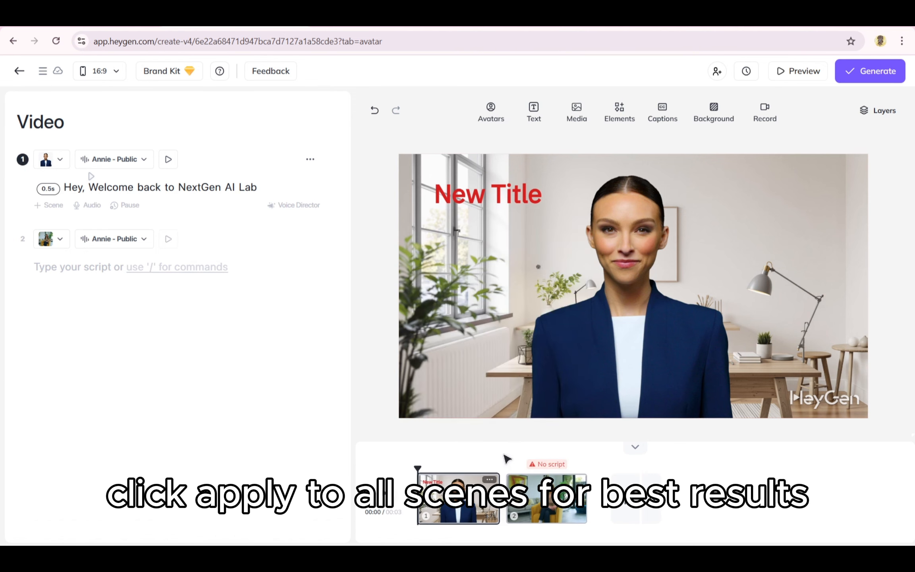
pyautogui.moveTo(417, 468); pyautogui.dragTo(536, 469)
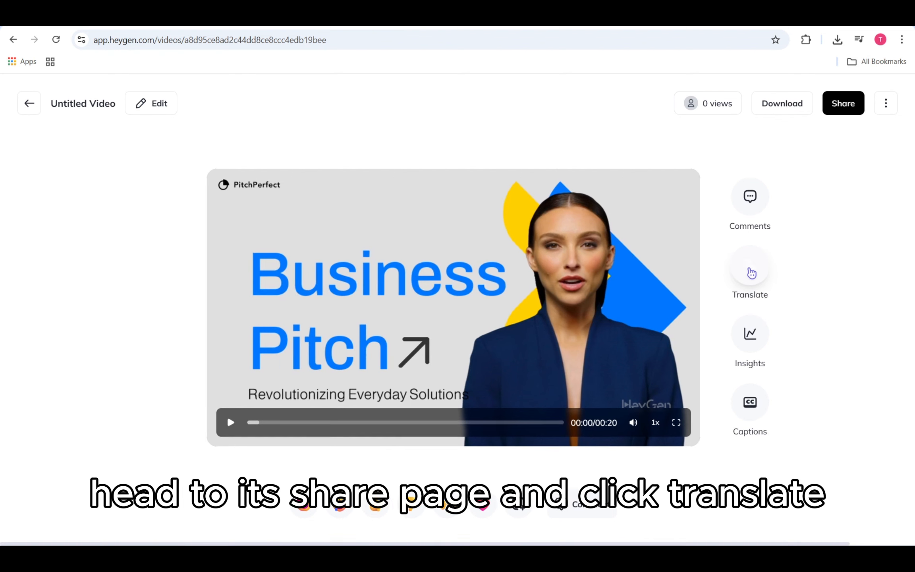
# - Choose Spanish (Spain) and Japanese (Japan) as target languages for translating the Business Pitch video
pyautogui.click(755, 271)
pyautogui.click(794, 260)
pyautogui.click(752, 294)
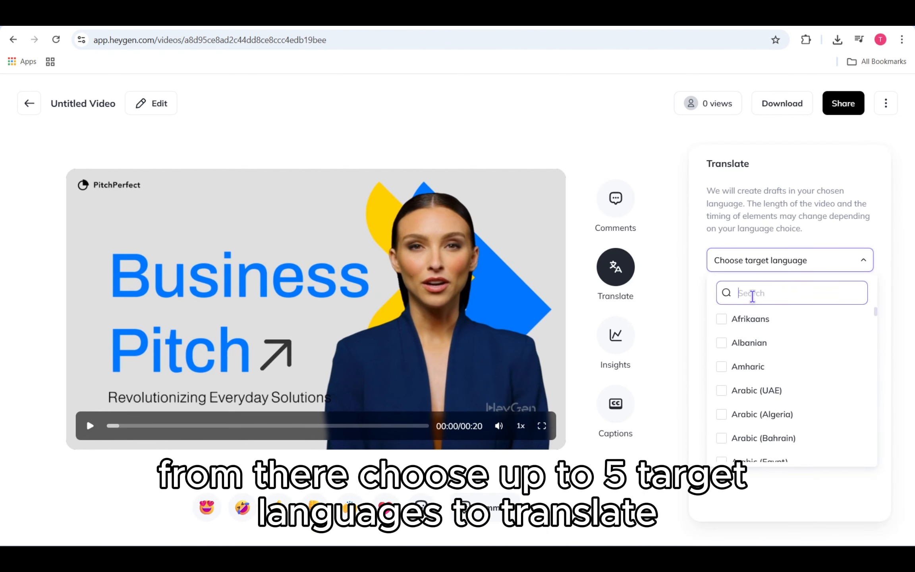
pyautogui.write('sh (S')
pyautogui.write('pa')
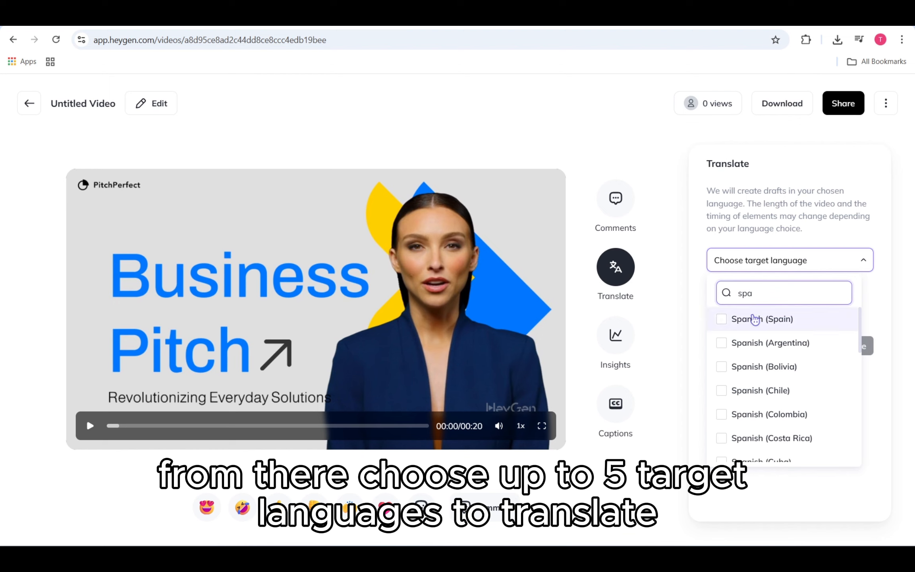
pyautogui.click(756, 319)
pyautogui.click(808, 260)
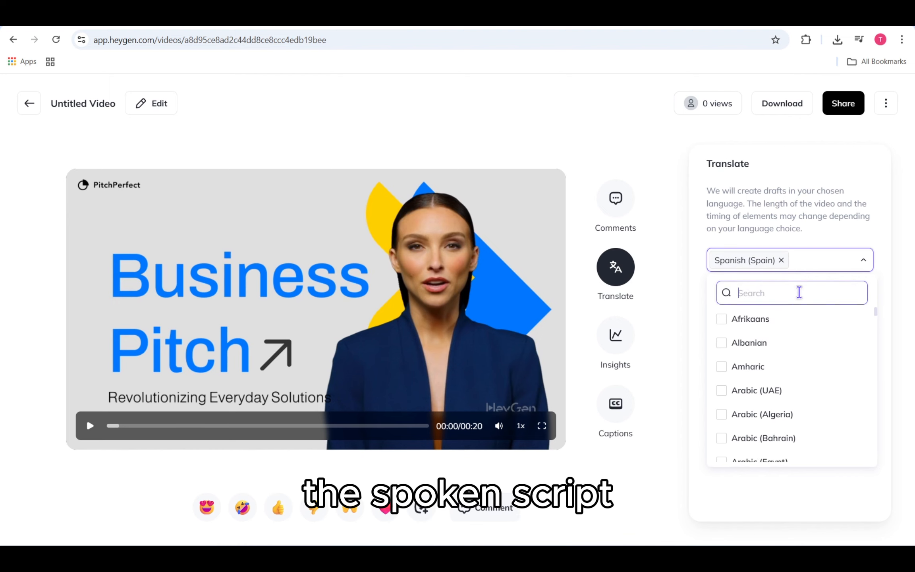
pyautogui.click(798, 292)
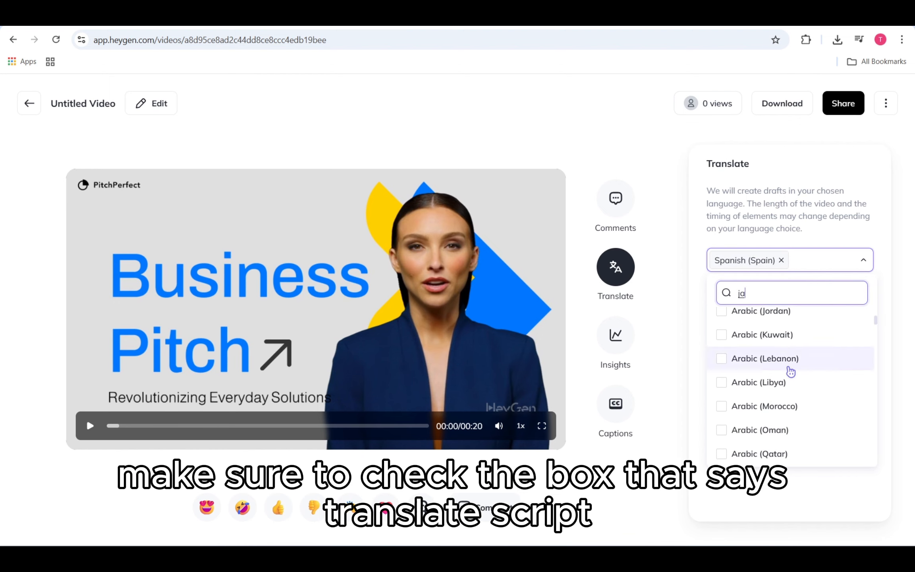
pyautogui.click(790, 369)
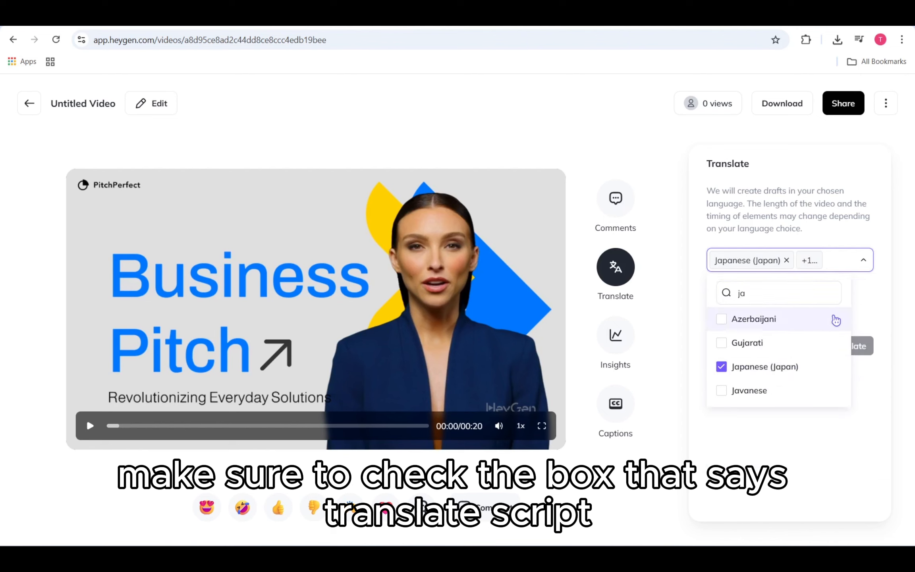
pyautogui.click(843, 260)
# - Include both the script and the text on the canvas in the translation, and start translating the video
pyautogui.click(744, 294)
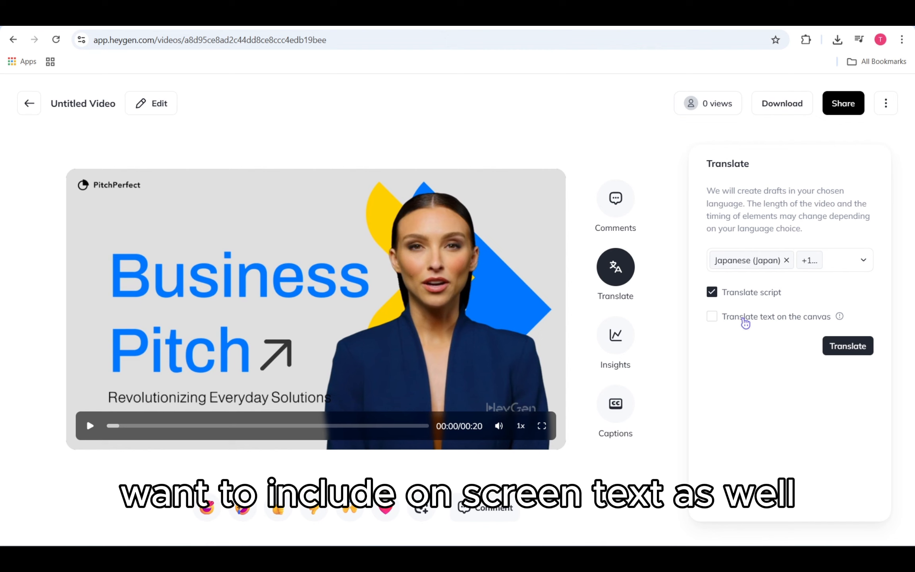
pyautogui.click(745, 321)
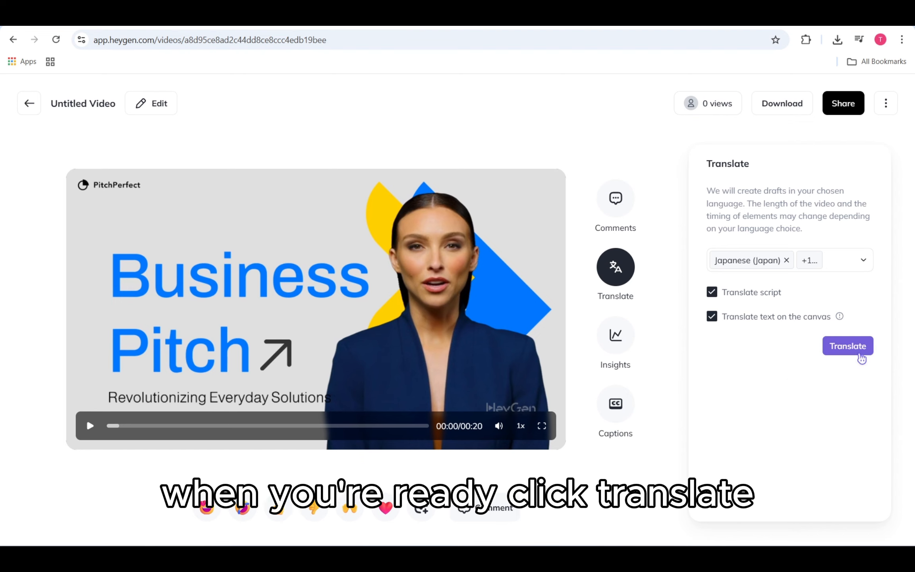
pyautogui.click(858, 352)
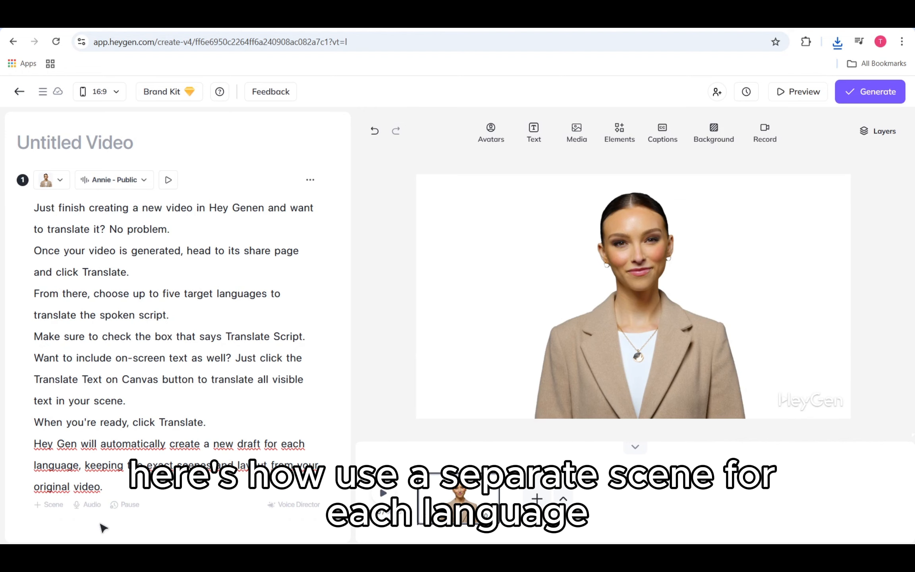
# - Add a second scene to the untitled video and paste a copy of the first scene's full script into it
pyautogui.click(44, 508)
pyautogui.click(88, 358)
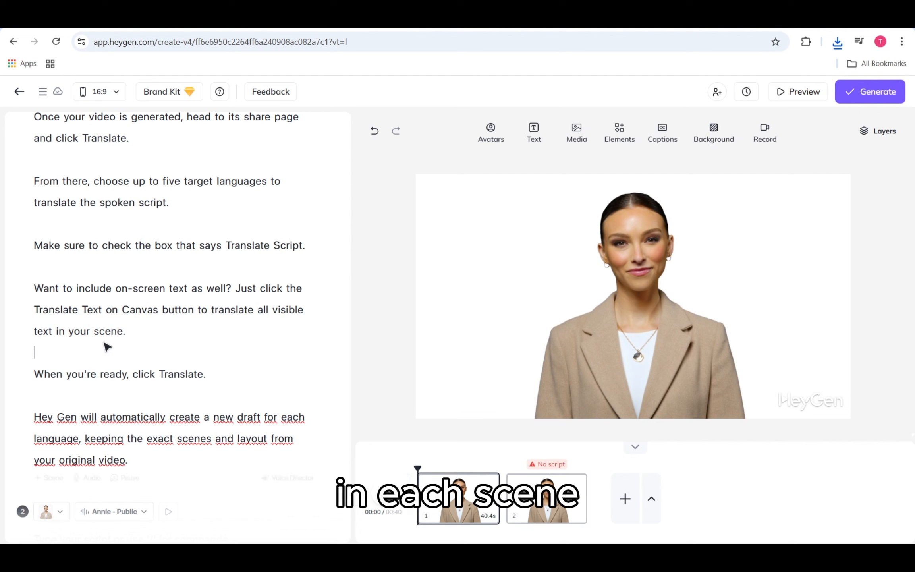
pyautogui.hotkey('ctrl', 'a')
pyautogui.scroll(-2, 107, 349)
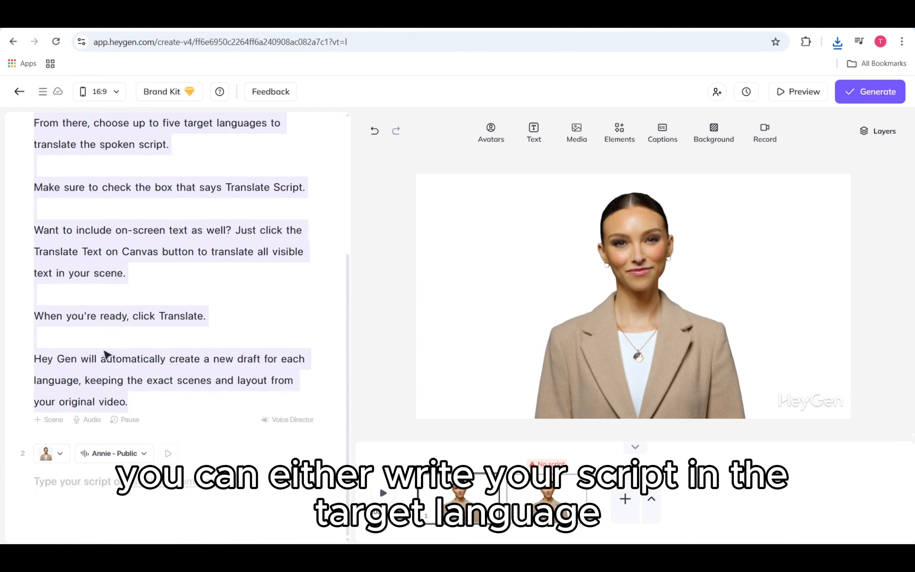
pyautogui.click(118, 482)
pyautogui.hotkey('ctrl', 'v')
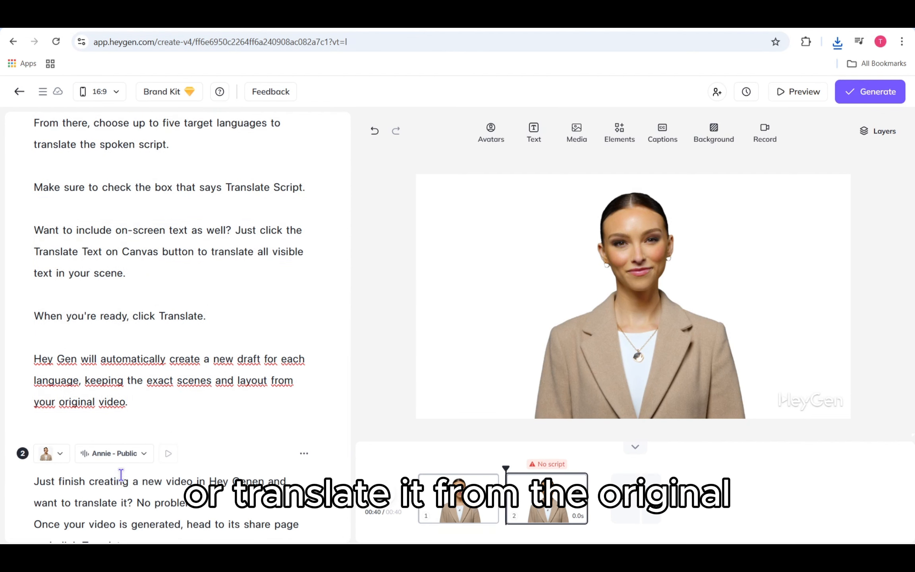
# - Translate the second scene's script into Spanish and apply the translation to the scene
pyautogui.scroll(-4, 230, 432)
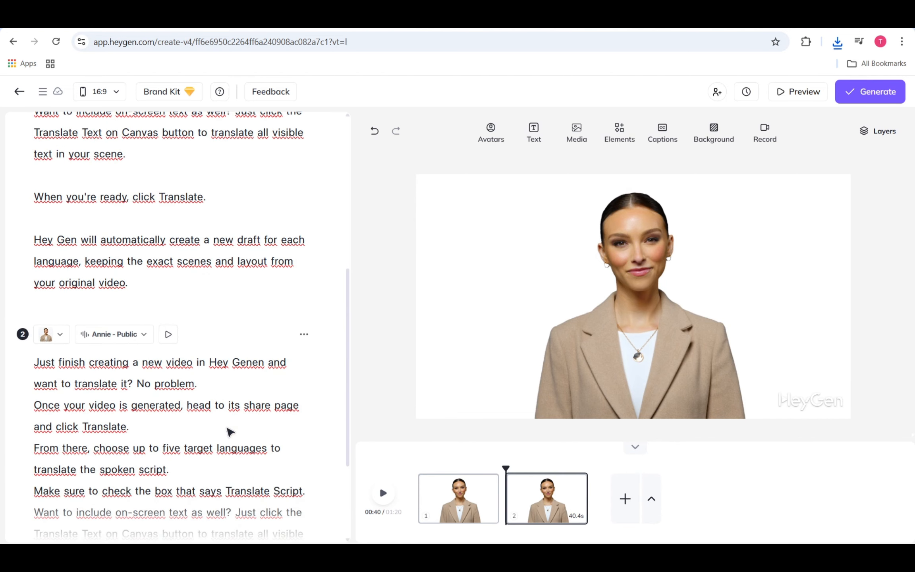
pyautogui.scroll(-1, 229, 432)
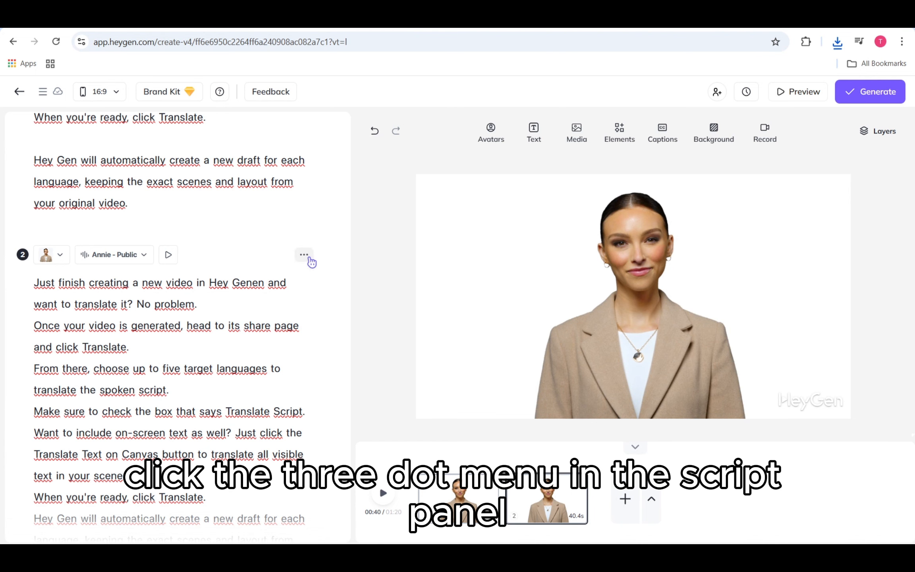
pyautogui.click(304, 254)
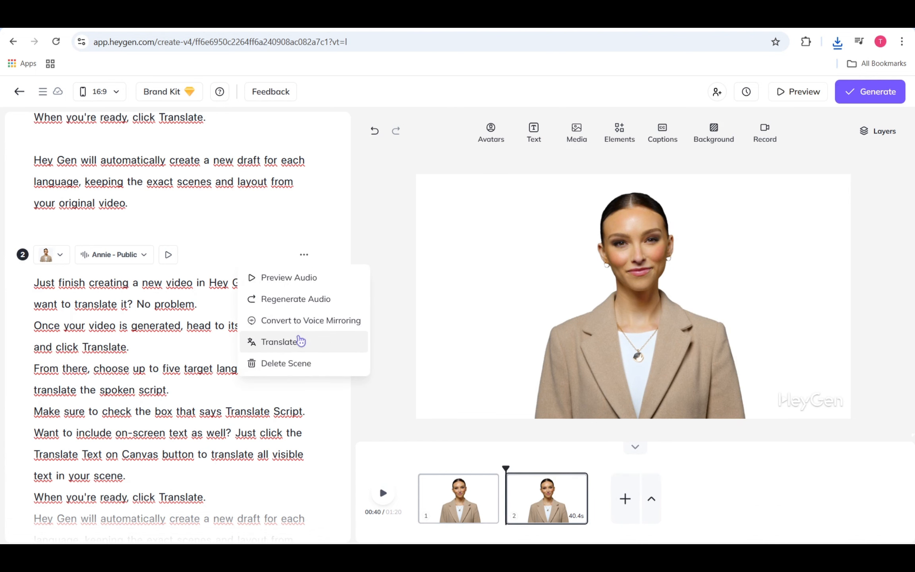
pyautogui.click(303, 341)
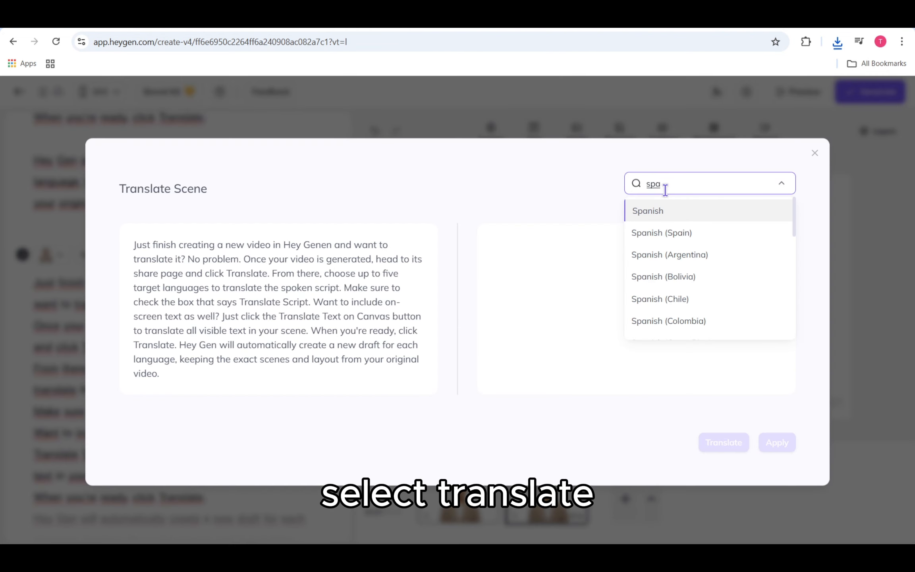
pyautogui.click(669, 214)
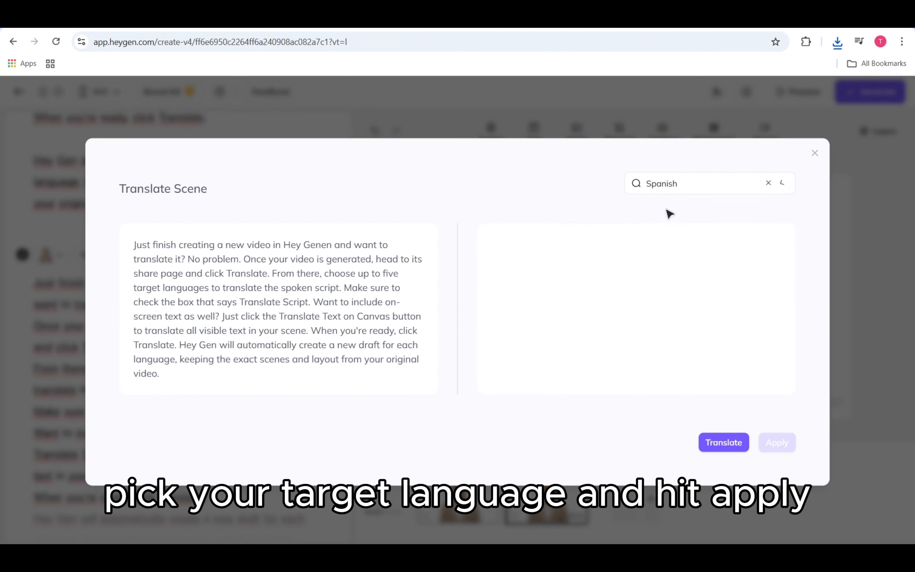
pyautogui.click(724, 442)
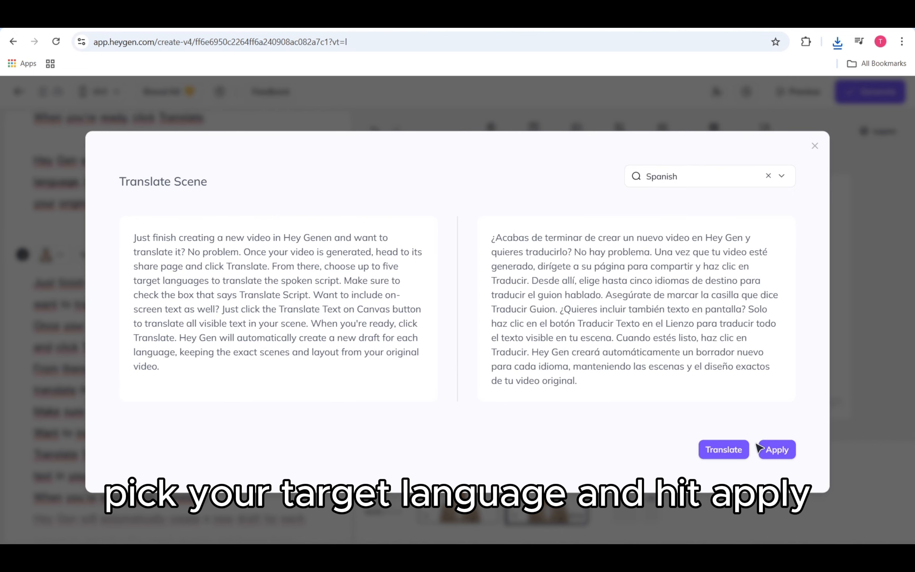
pyautogui.click(768, 443)
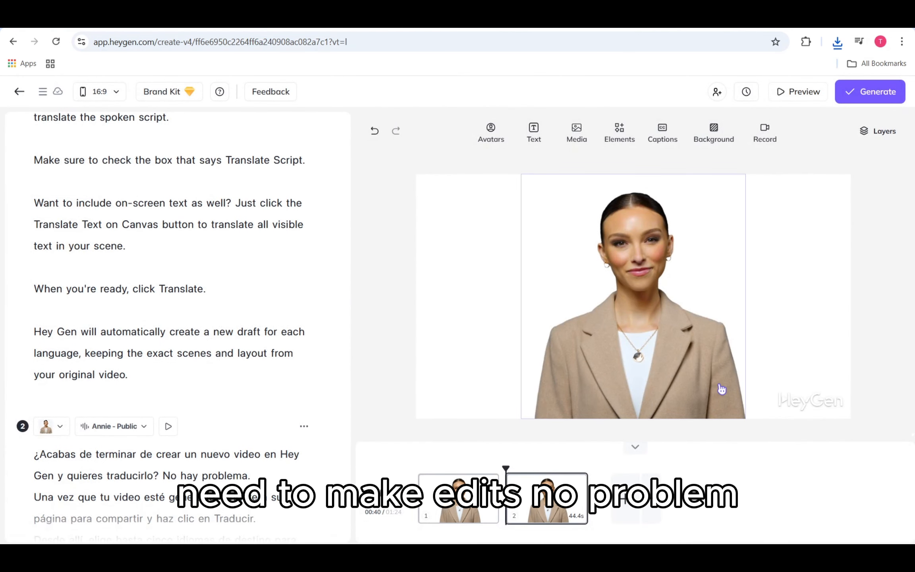
pyautogui.scroll(-6, 186, 362)
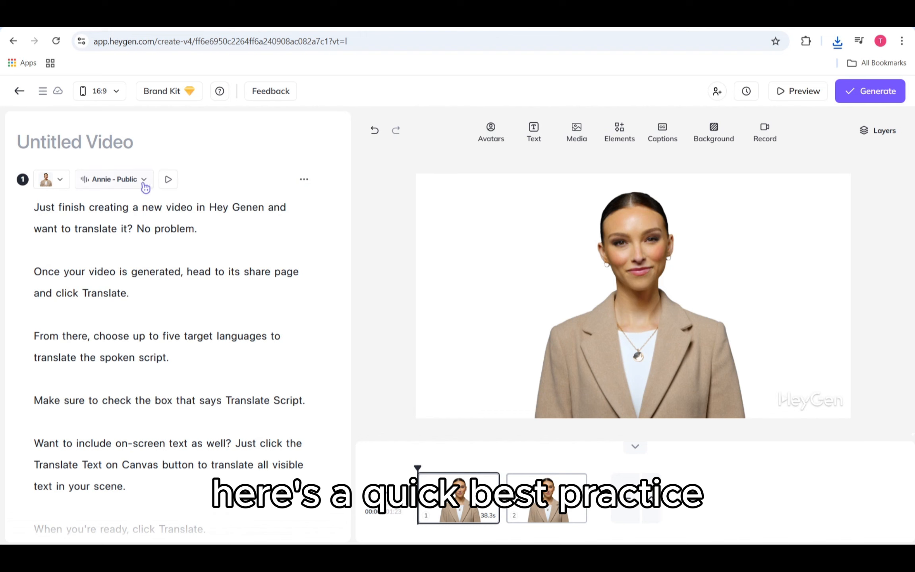
# - Set the accent of the first scene's Annie voice to English (US)
pyautogui.click(143, 184)
pyautogui.click(139, 315)
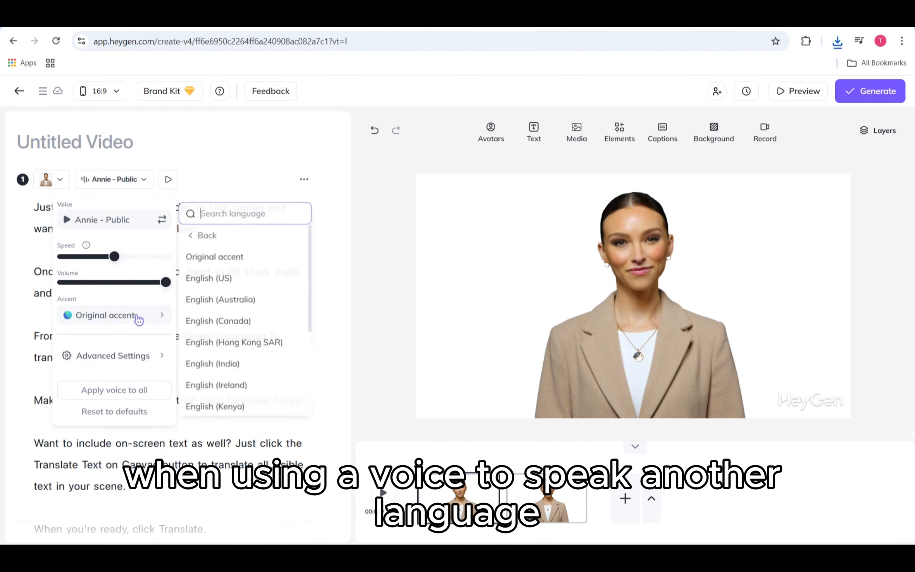
pyautogui.scroll(-4, 233, 302)
pyautogui.scroll(4, 235, 301)
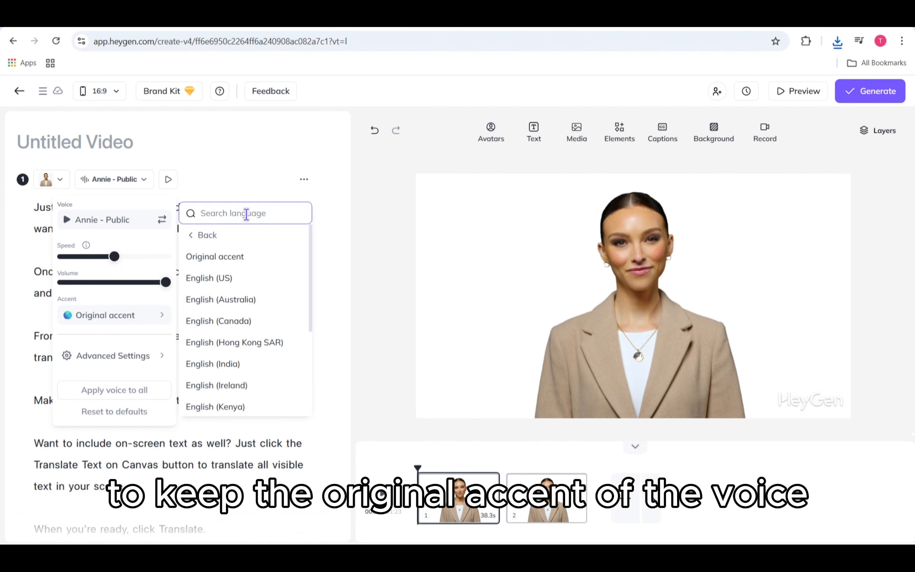
pyautogui.write('e')
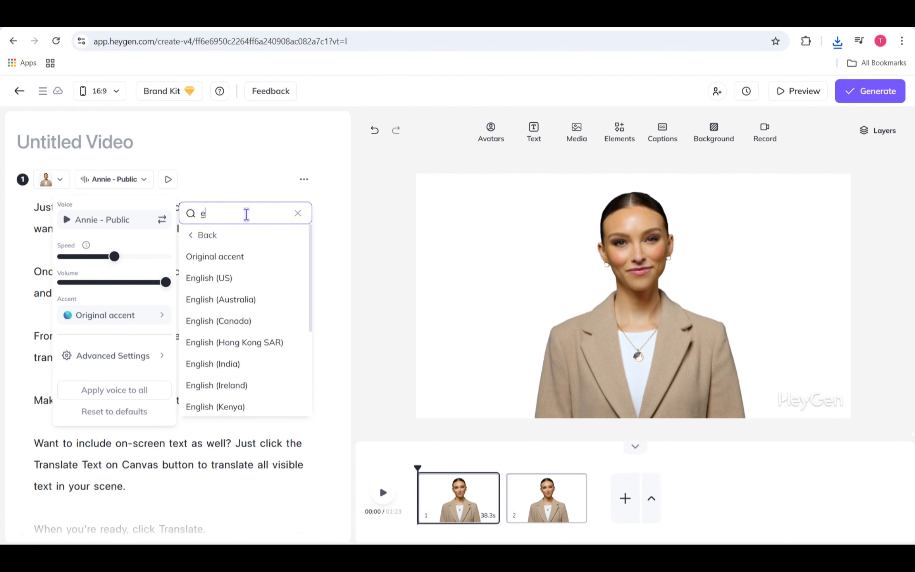
pyautogui.press('BackSpace')
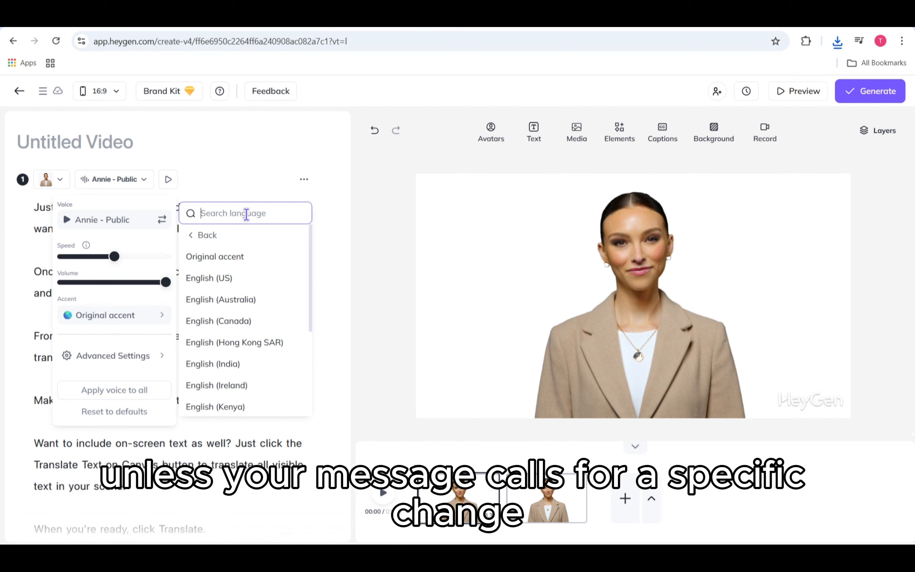
pyautogui.click(245, 279)
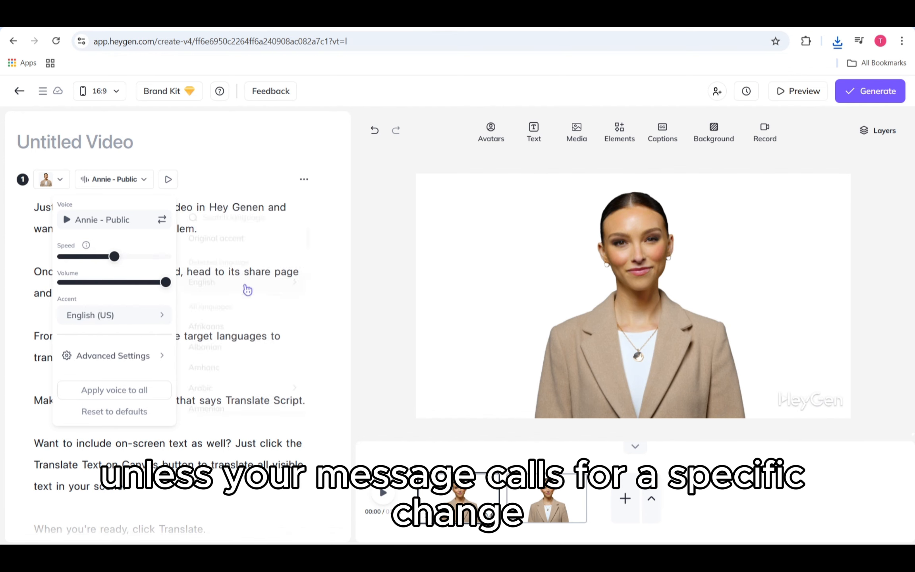
# - Look through the available accent languages and set the first scene's voice back to Original accent
pyautogui.click(164, 317)
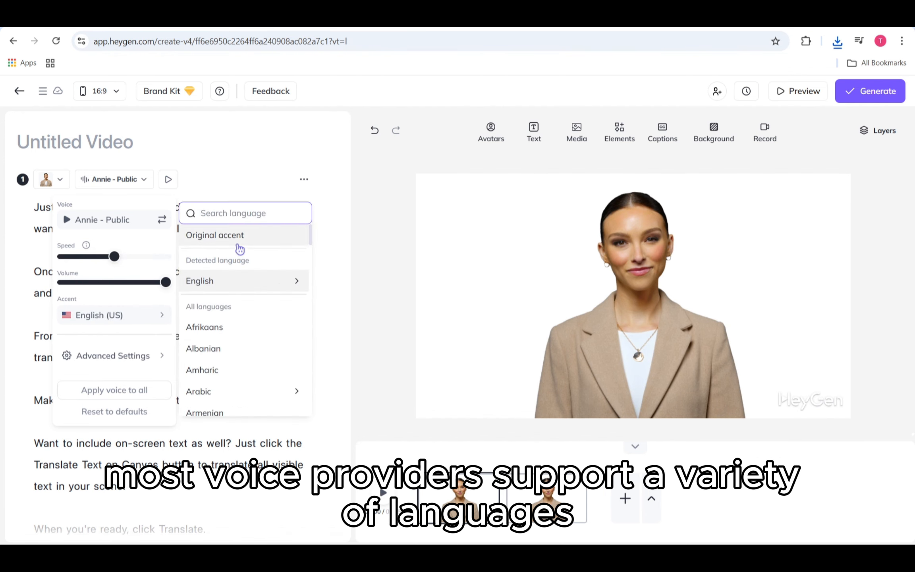
pyautogui.scroll(-7, 237, 336)
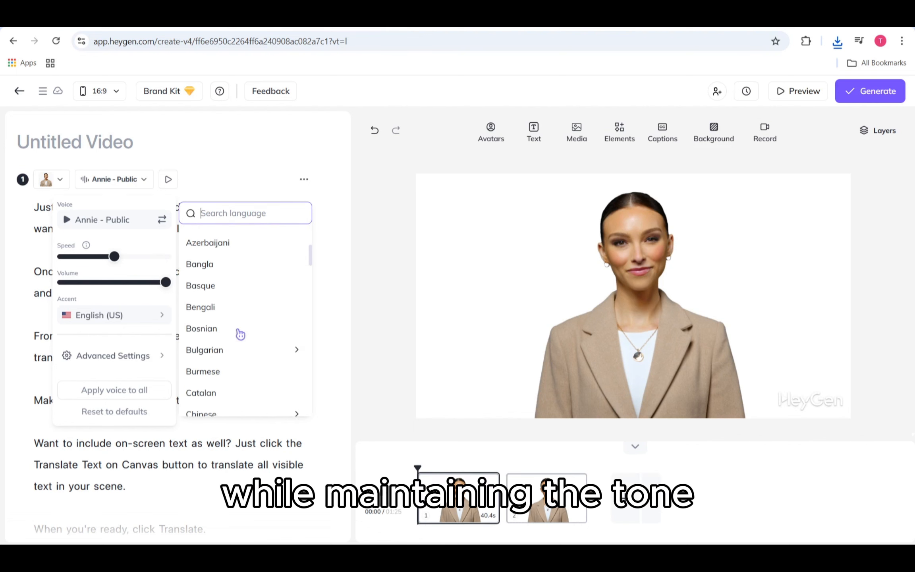
pyautogui.scroll(-4, 241, 335)
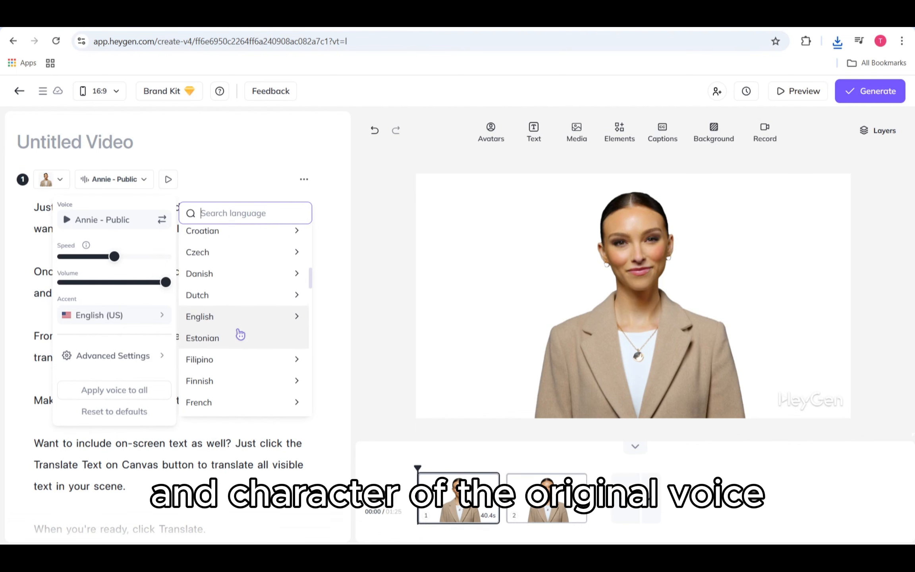
pyautogui.scroll(6, 241, 335)
pyautogui.scroll(-2, 241, 335)
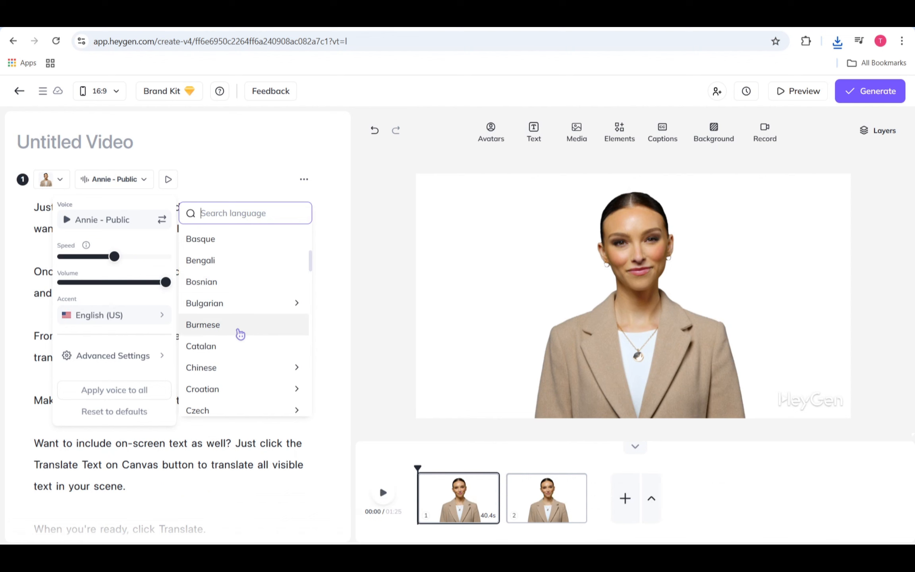
pyautogui.scroll(3, 241, 335)
pyautogui.scroll(4, 241, 335)
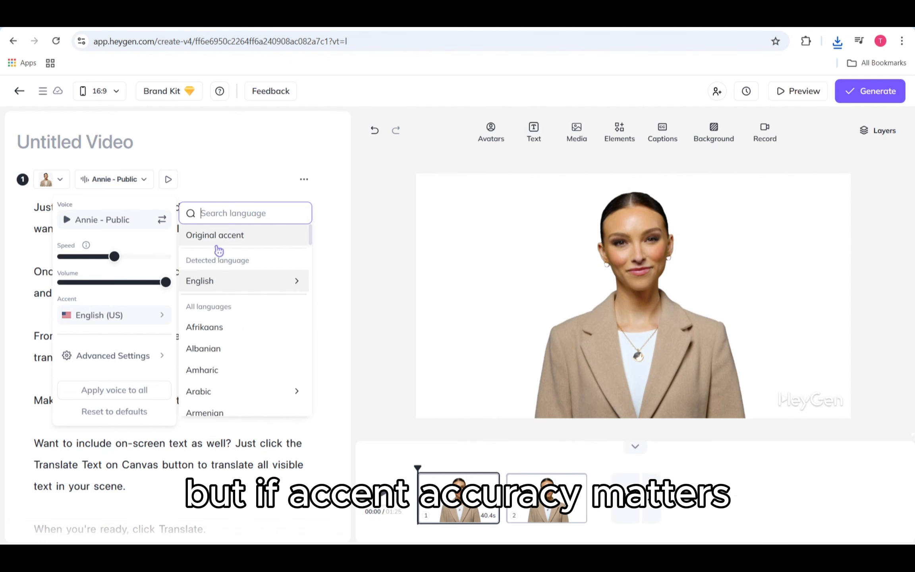
pyautogui.click(190, 238)
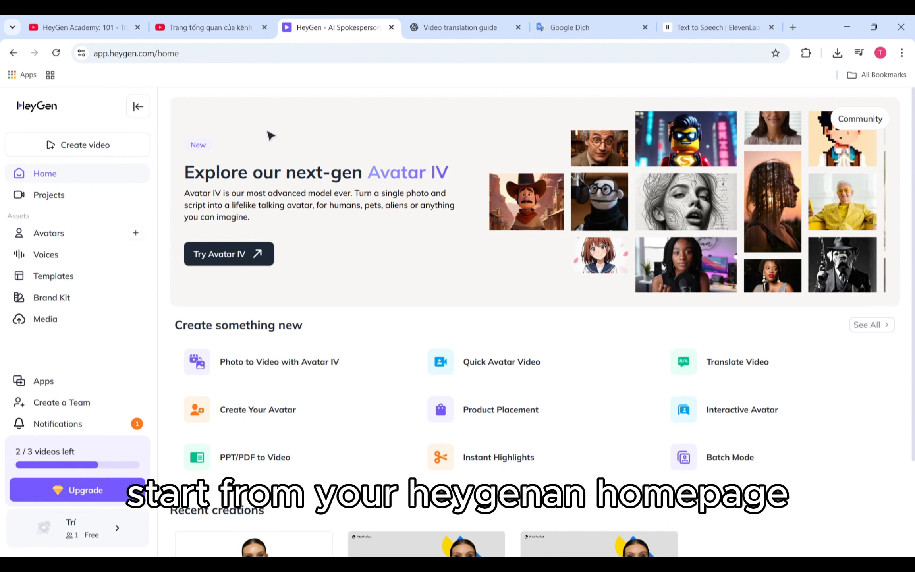
pyautogui.click(110, 145)
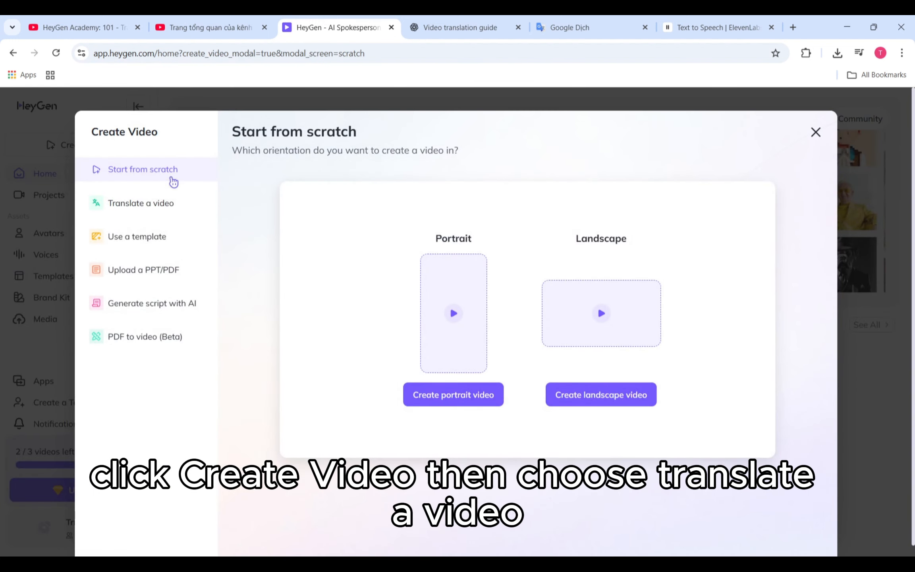
pyautogui.click(171, 204)
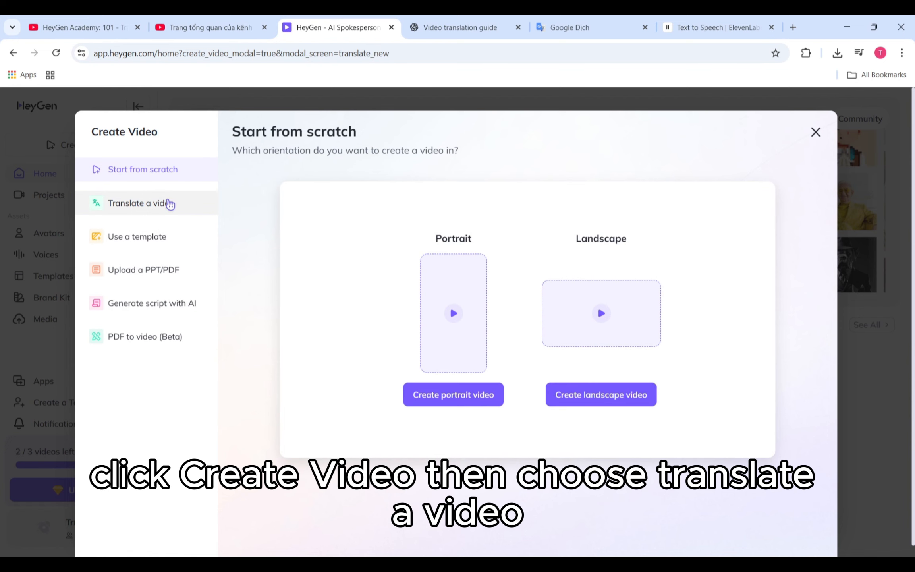
pyautogui.write('https://www.youtube.com/watch?v=fVBZxATFG1A')
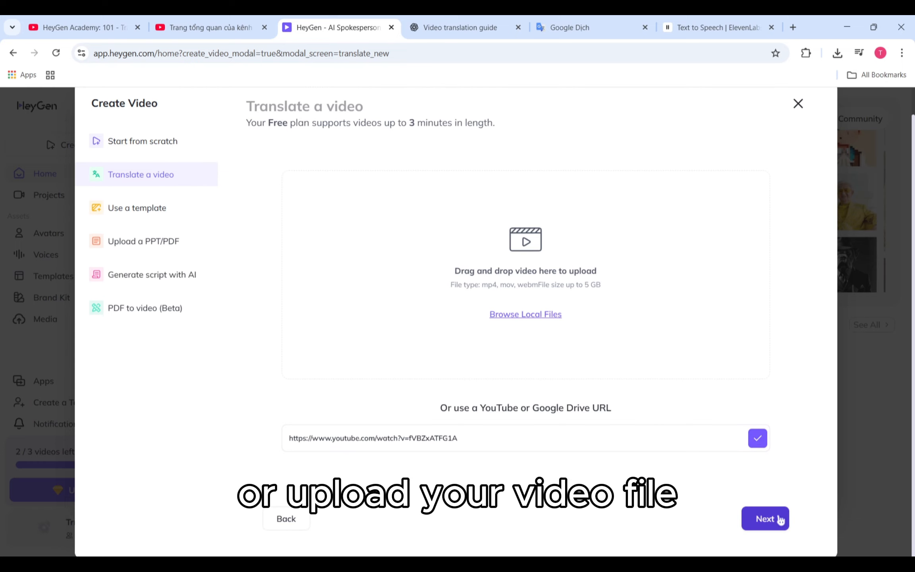
pyautogui.click(781, 520)
# - Choose Chinese, Japanese, Spanish and Italian as the target languages for the YouTube video
pyautogui.click(635, 211)
pyautogui.click(631, 283)
pyautogui.scroll(-2, 659, 256)
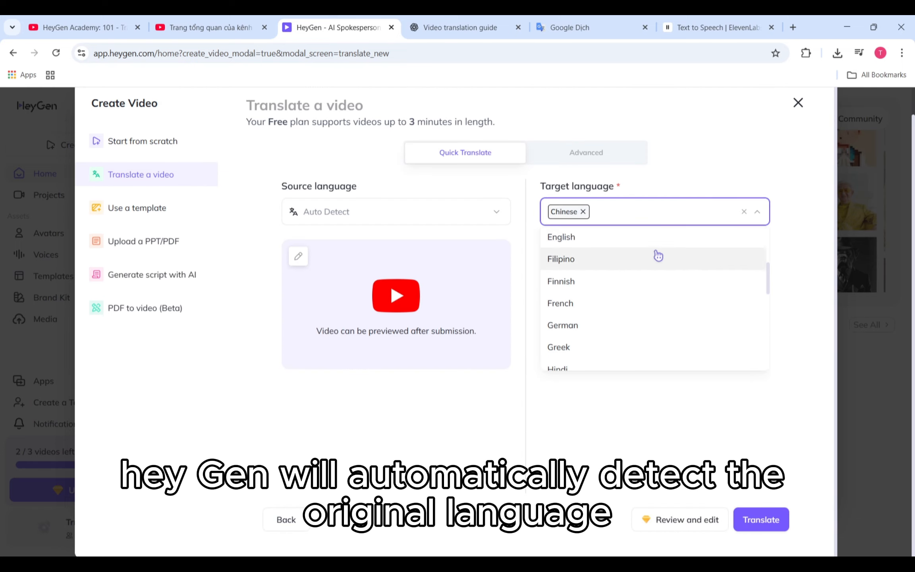
pyautogui.write('ja')
pyautogui.click(673, 241)
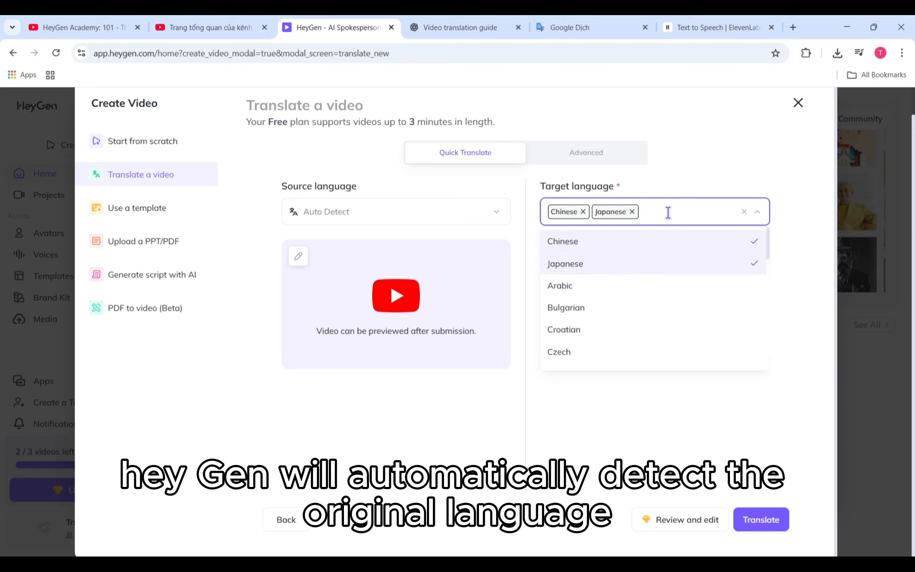
pyautogui.write('spa')
pyautogui.click(572, 247)
pyautogui.write('ita')
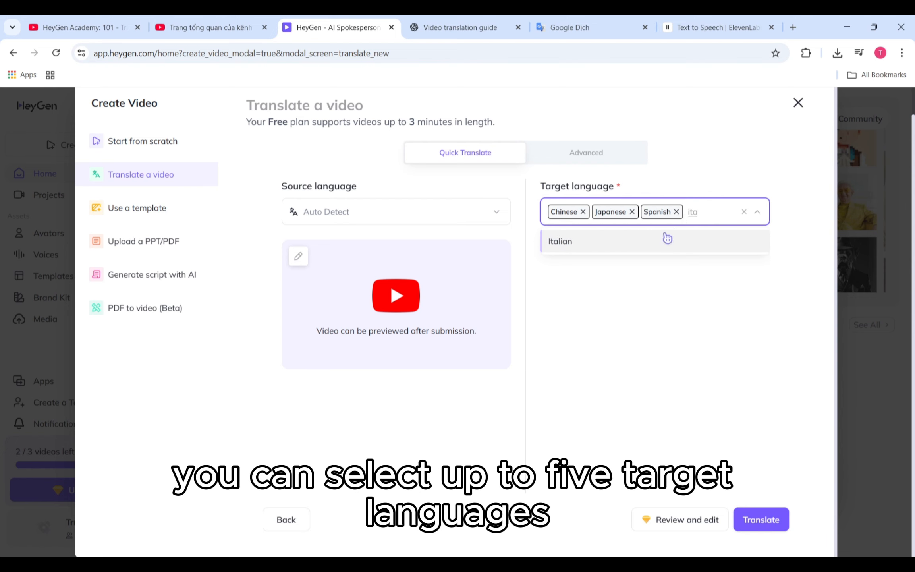
pyautogui.click(667, 239)
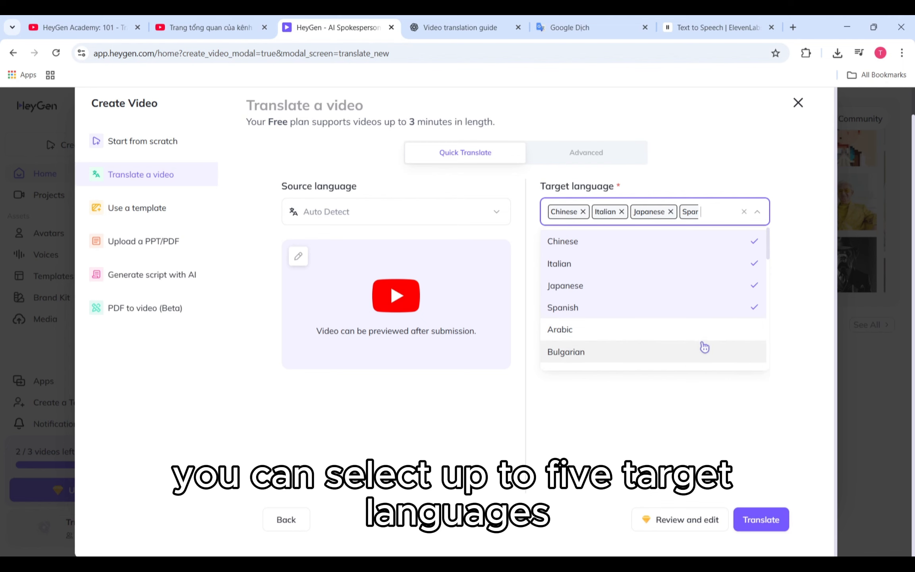
pyautogui.click(747, 428)
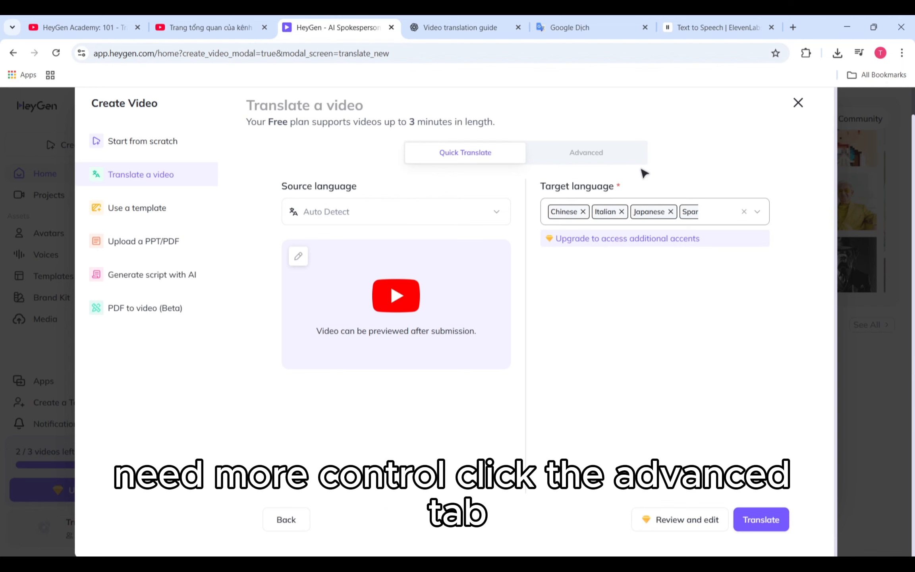
# - In the advanced translation settings, check the speaker-count choices, turn off Lipsync and turn on Remove background sound
pyautogui.click(622, 153)
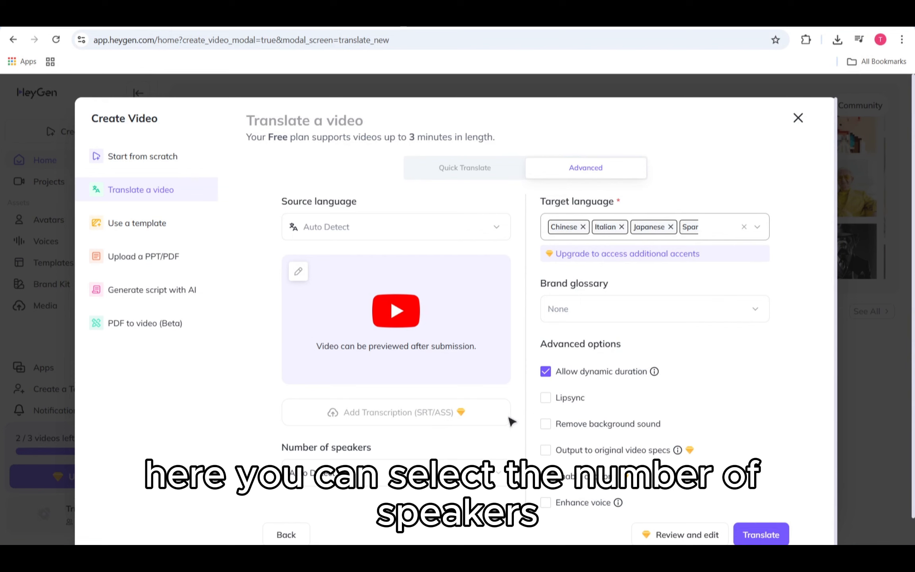
pyautogui.click(492, 472)
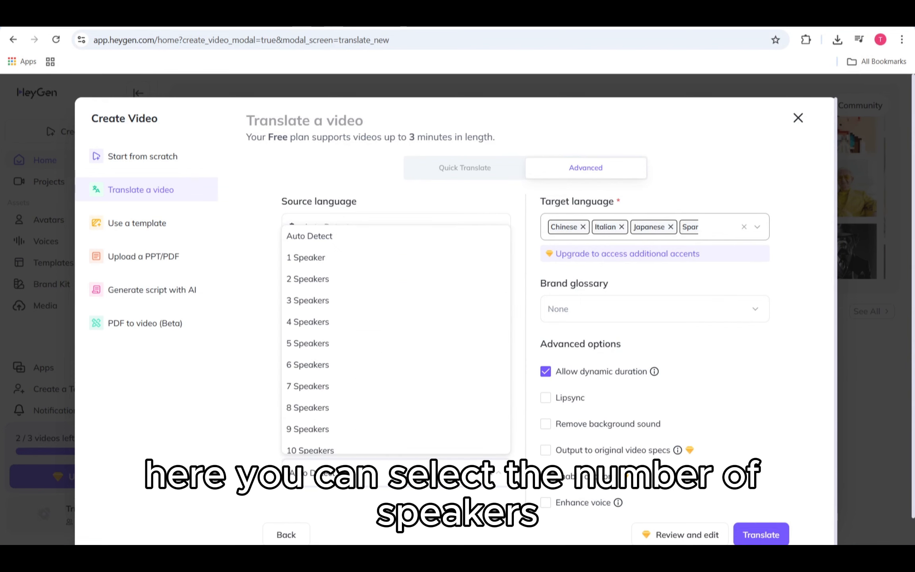
pyautogui.click(488, 472)
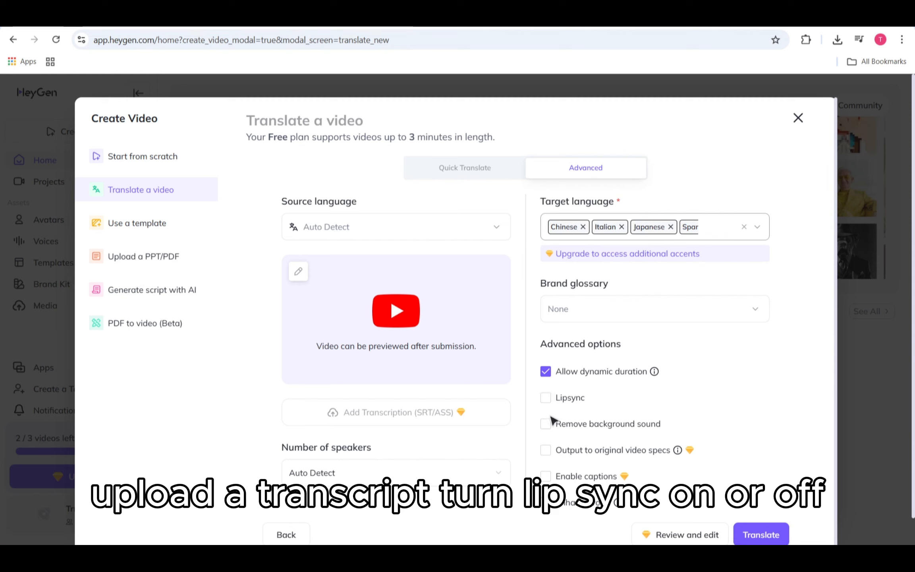
pyautogui.click(551, 401)
pyautogui.click(551, 401)
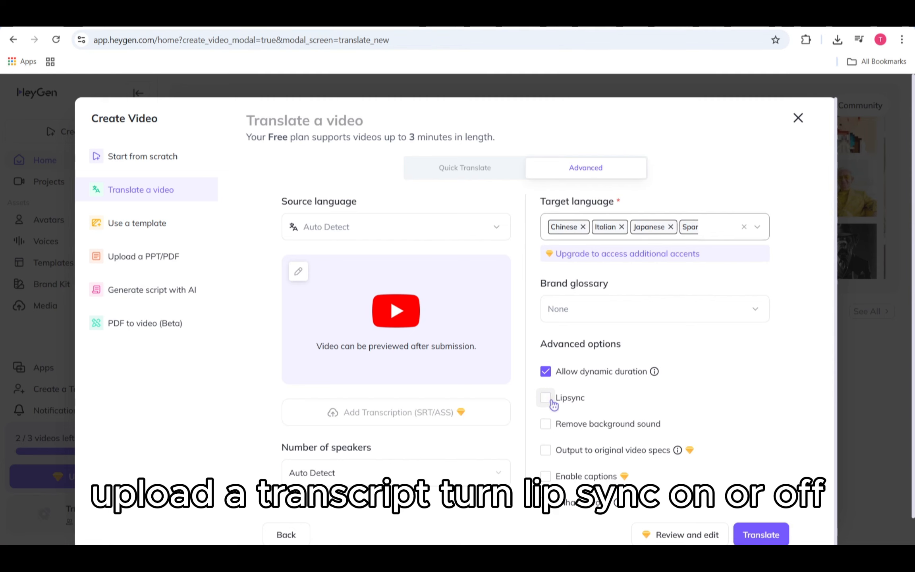
pyautogui.click(551, 424)
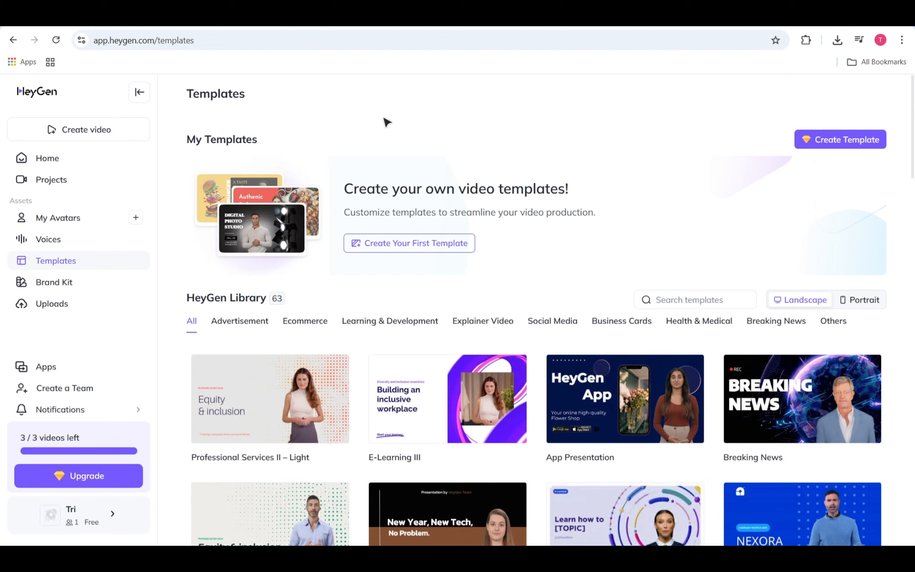
# - Begin creating a new video from a template and browse the landscape templates in the HeyGen Library
pyautogui.click(119, 129)
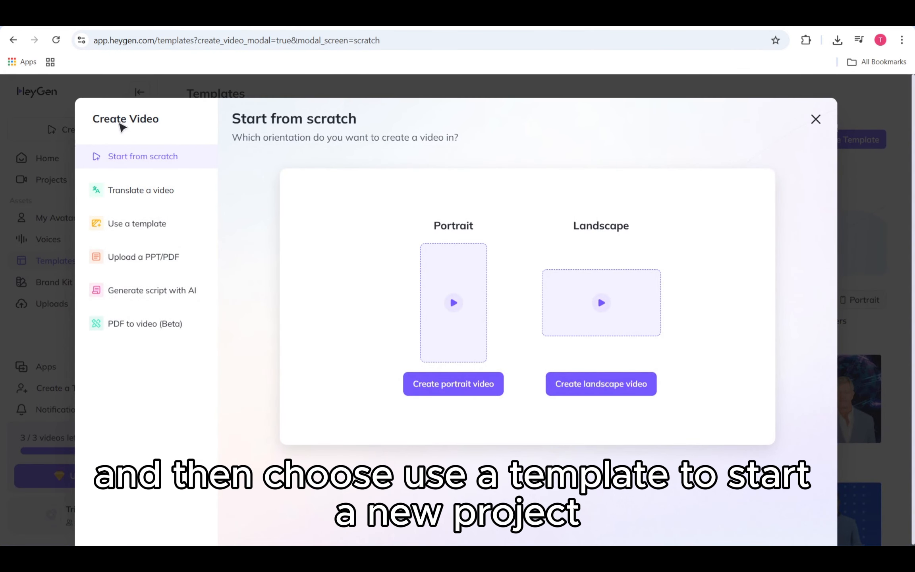
pyautogui.tripleClick(168, 233)
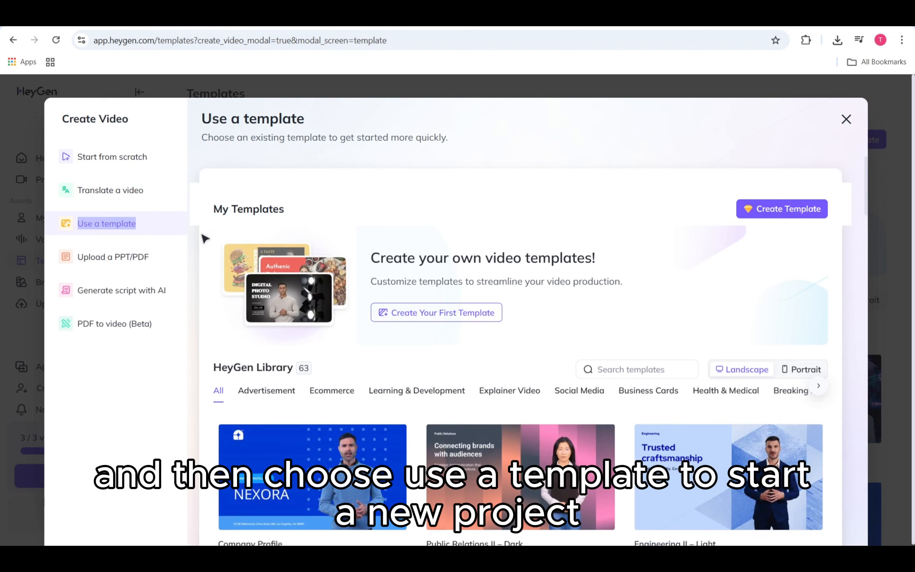
pyautogui.scroll(-5, 401, 287)
pyautogui.scroll(-10, 402, 292)
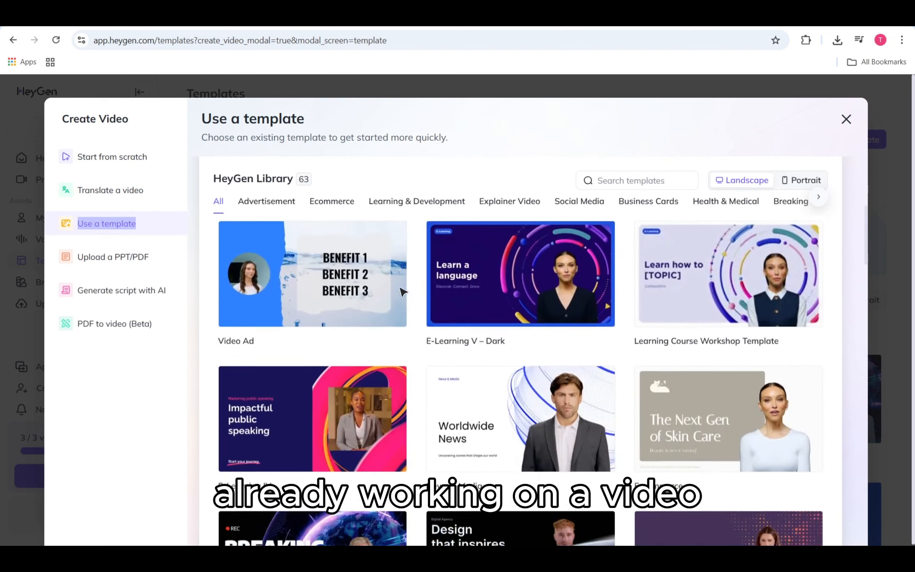
pyautogui.scroll(-4, 402, 292)
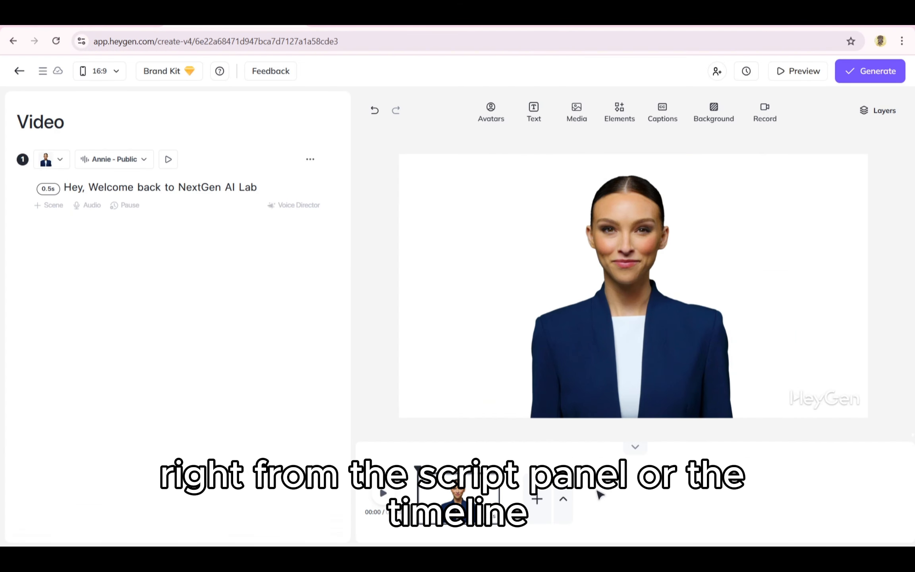
# - Start adding a scene from a template to the existing video and look through all offered templates
pyautogui.click(569, 501)
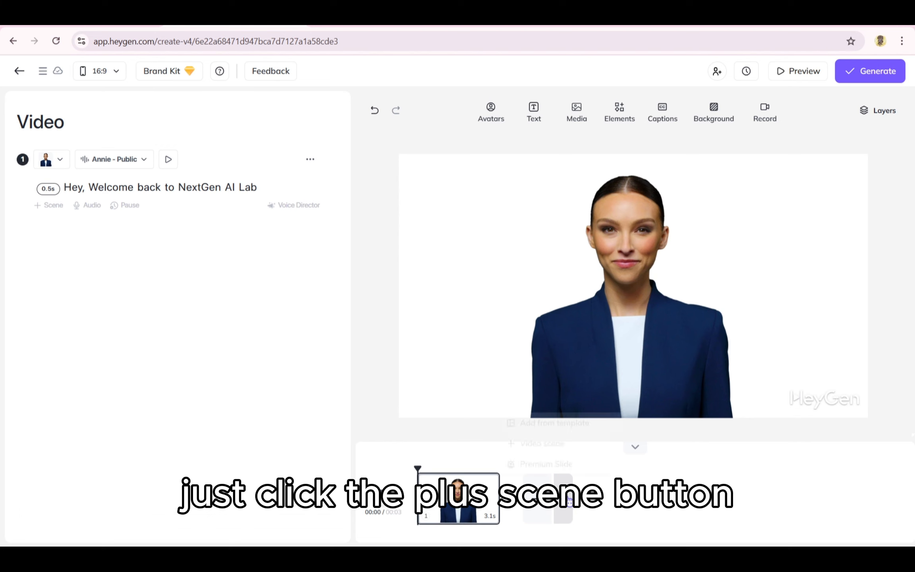
pyautogui.click(555, 420)
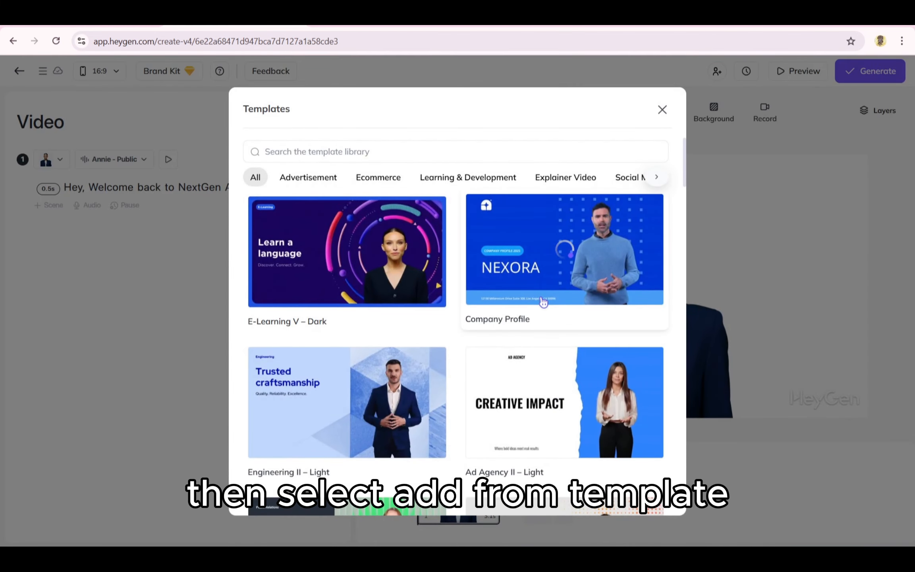
pyautogui.scroll(-1, 543, 302)
pyautogui.scroll(-2, 420, 314)
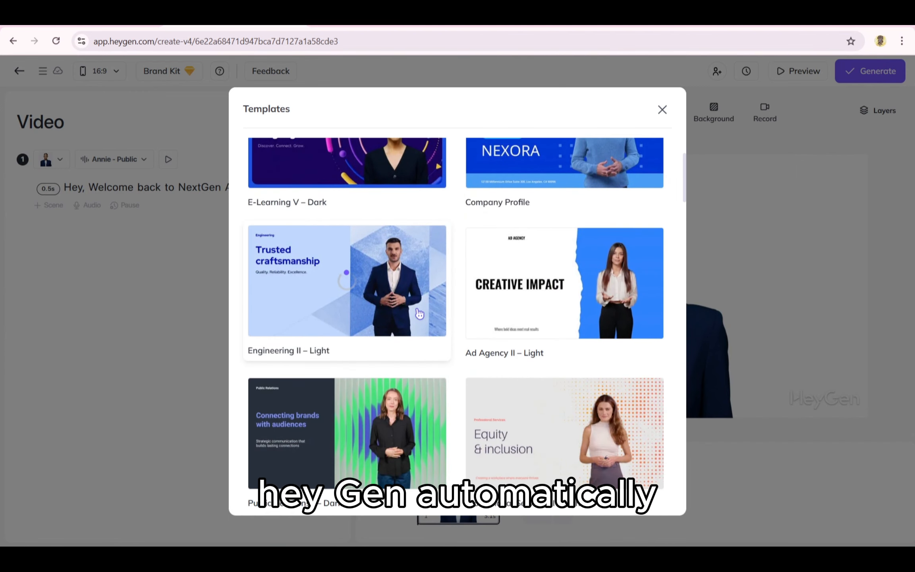
pyautogui.scroll(-5, 420, 313)
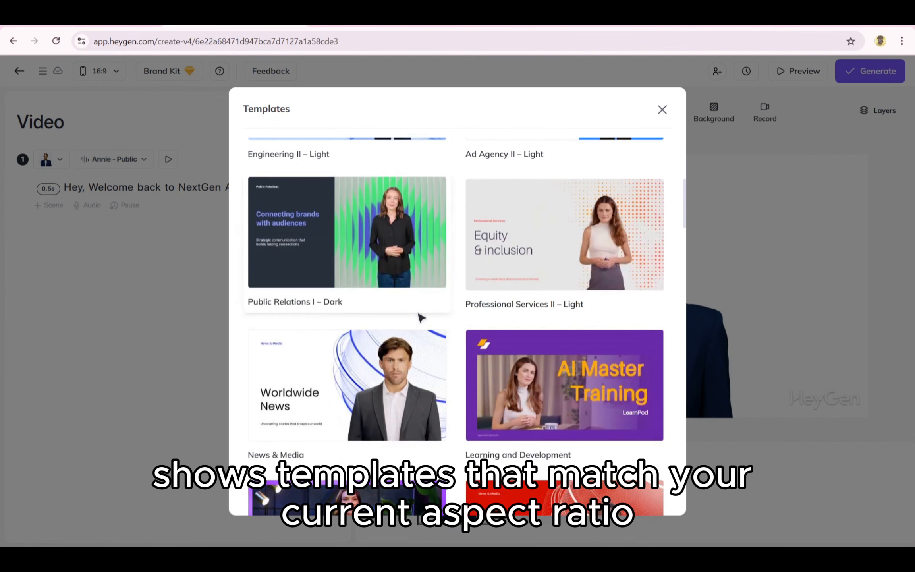
pyautogui.scroll(8, 476, 254)
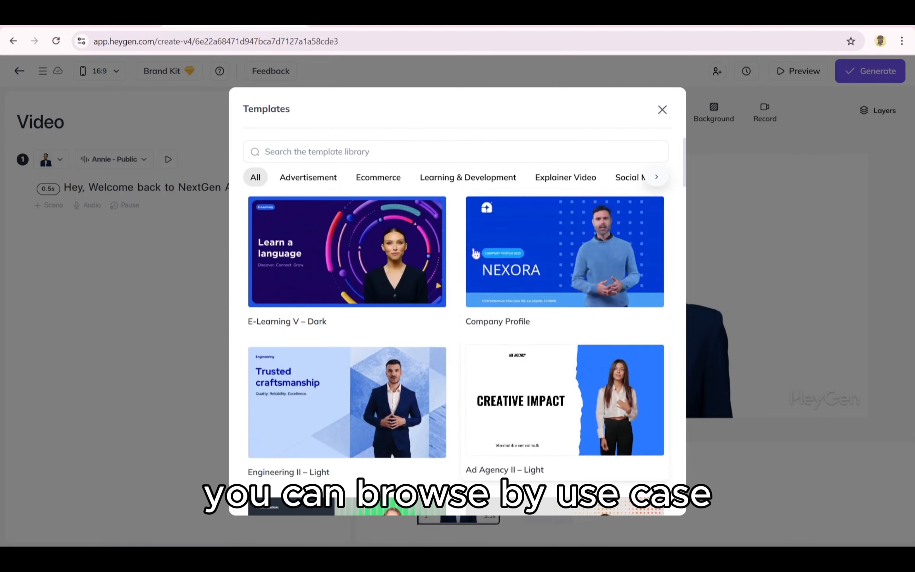
# - Browse the Ecommerce, Learning & Development and Explainer Video templates, and return to the full template list
pyautogui.click(371, 179)
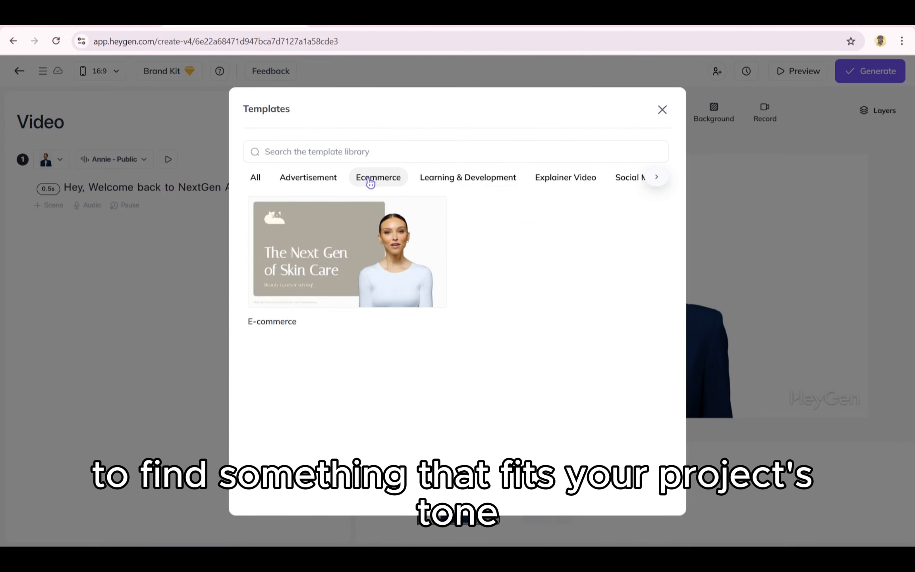
pyautogui.click(423, 181)
pyautogui.click(544, 179)
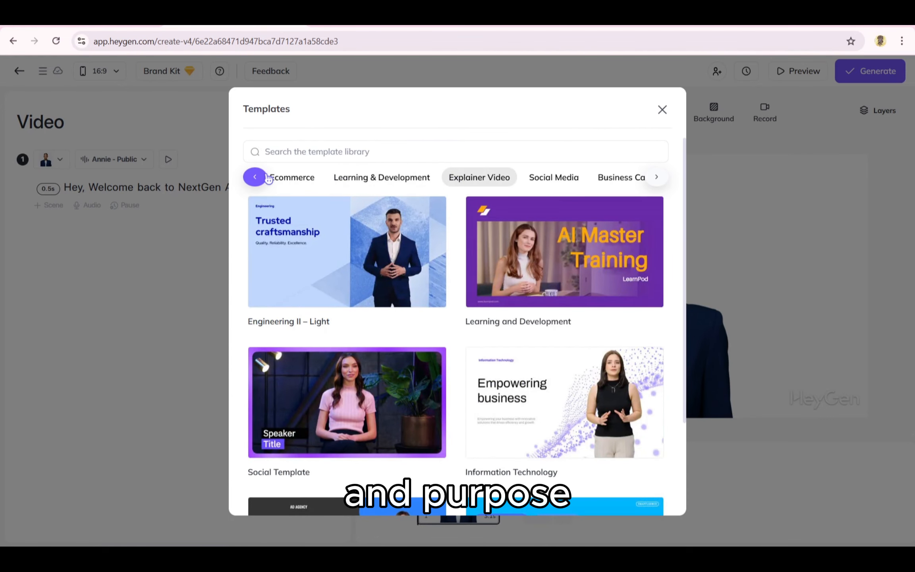
pyautogui.click(268, 178)
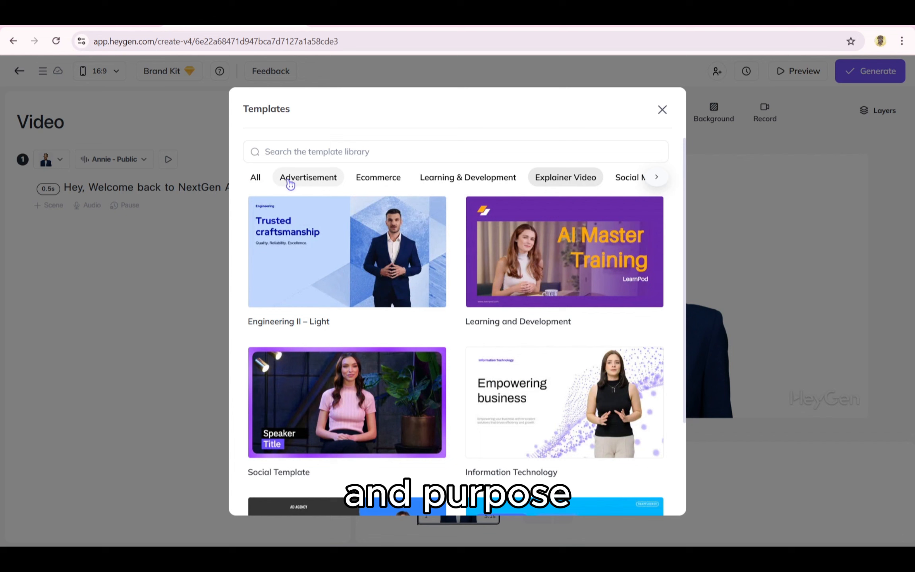
pyautogui.click(264, 182)
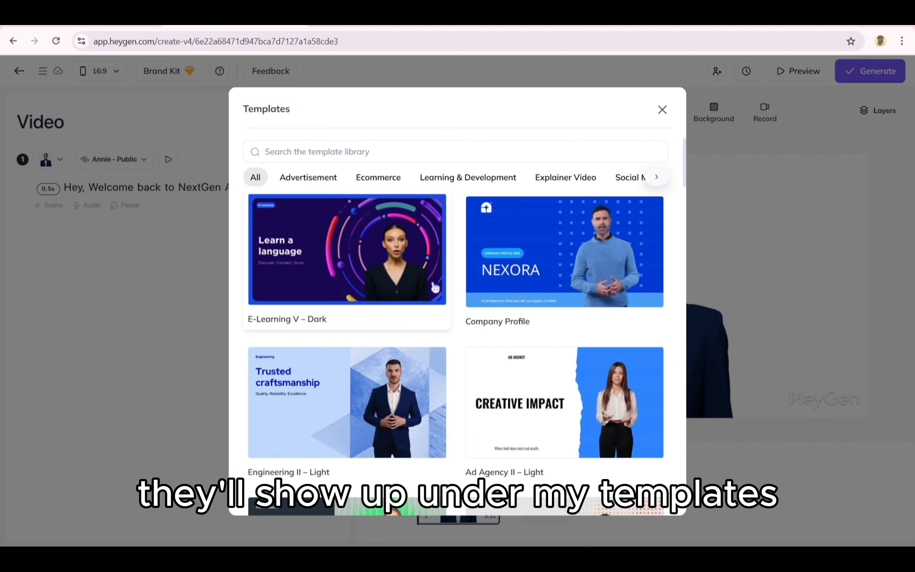
# - Add the three-column Key Takeaways scene from the Ad Agency II – Light template to the video
pyautogui.scroll(-5, 435, 287)
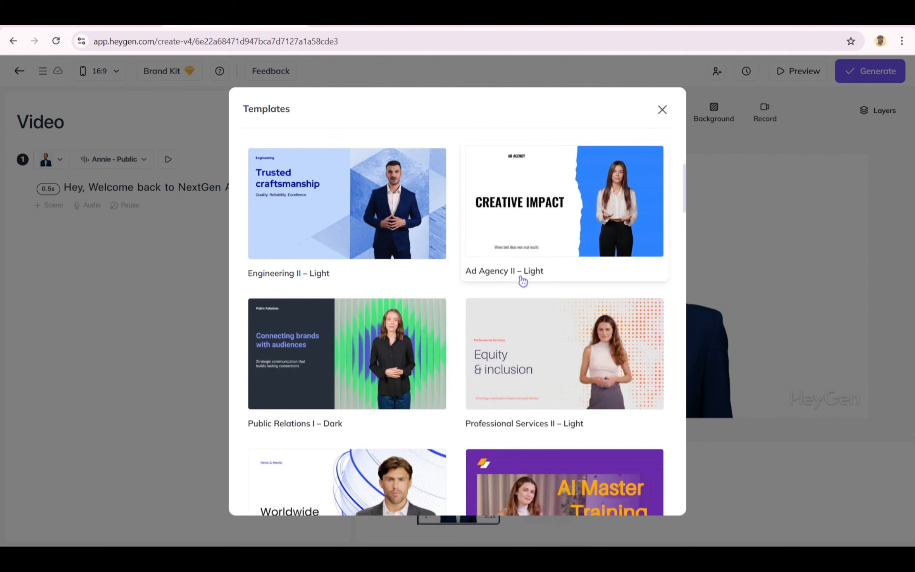
pyautogui.click(523, 251)
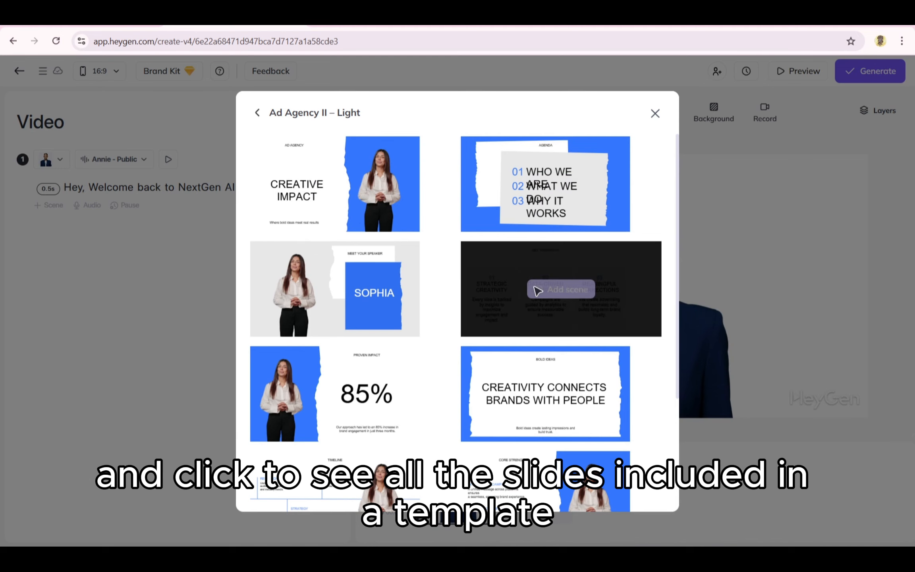
pyautogui.click(537, 291)
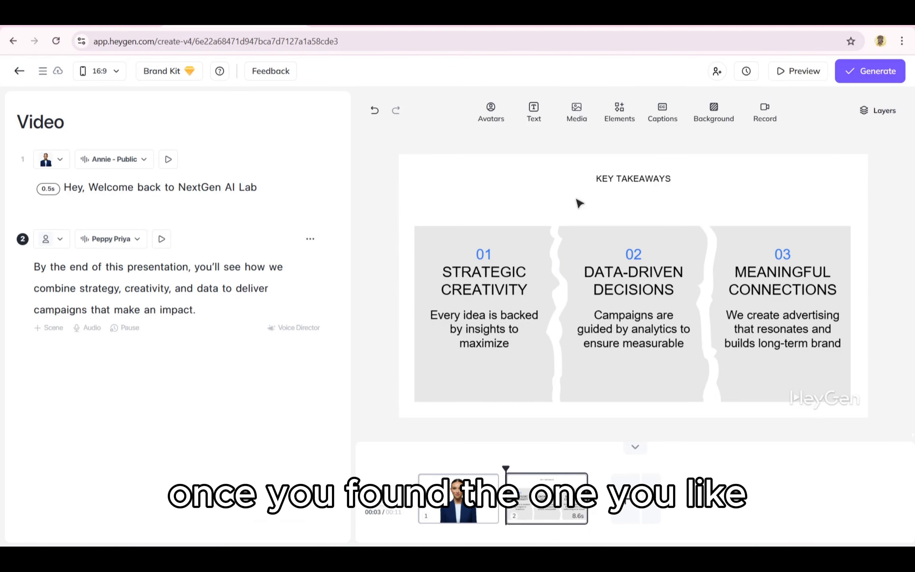